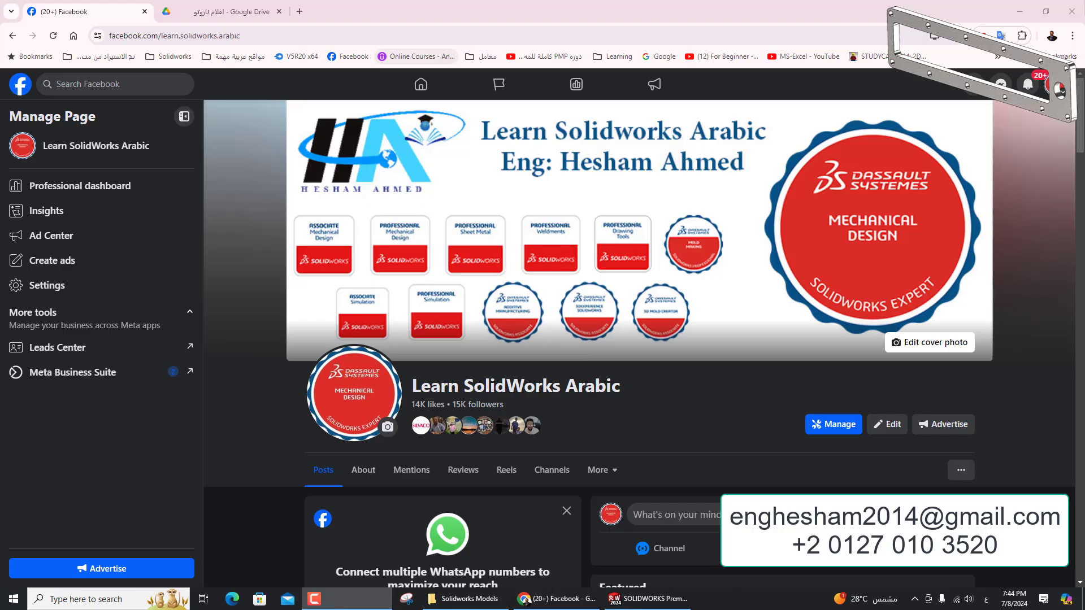
Switch from the Facebook page in Chrome to the SOLIDWORKS 2024 window
{"action": "left_click", "coordinate": [451, 6]}
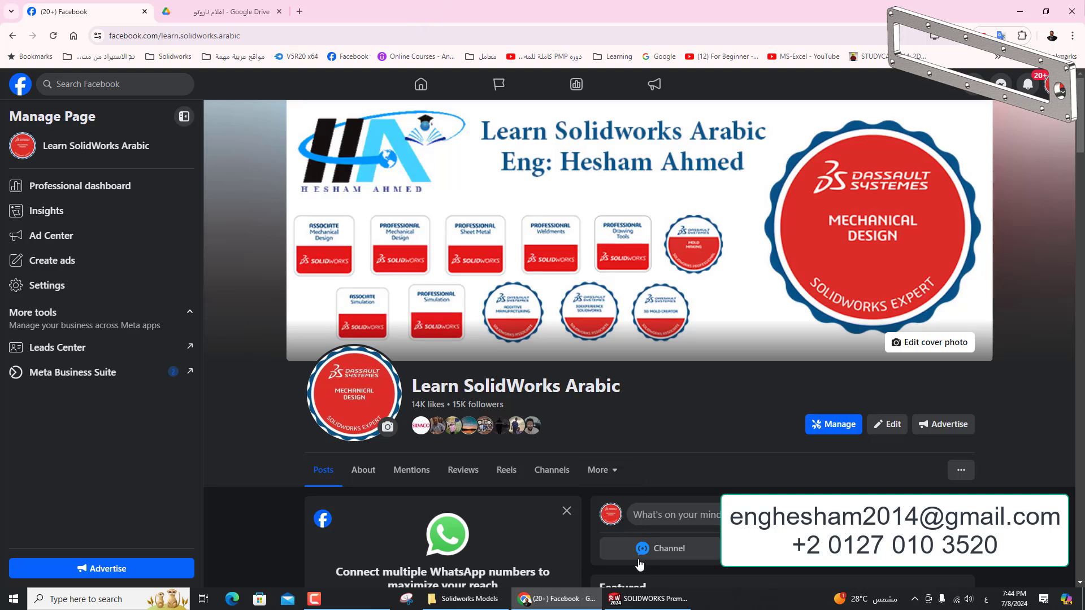
{"action": "left_click", "coordinate": [647, 599]}
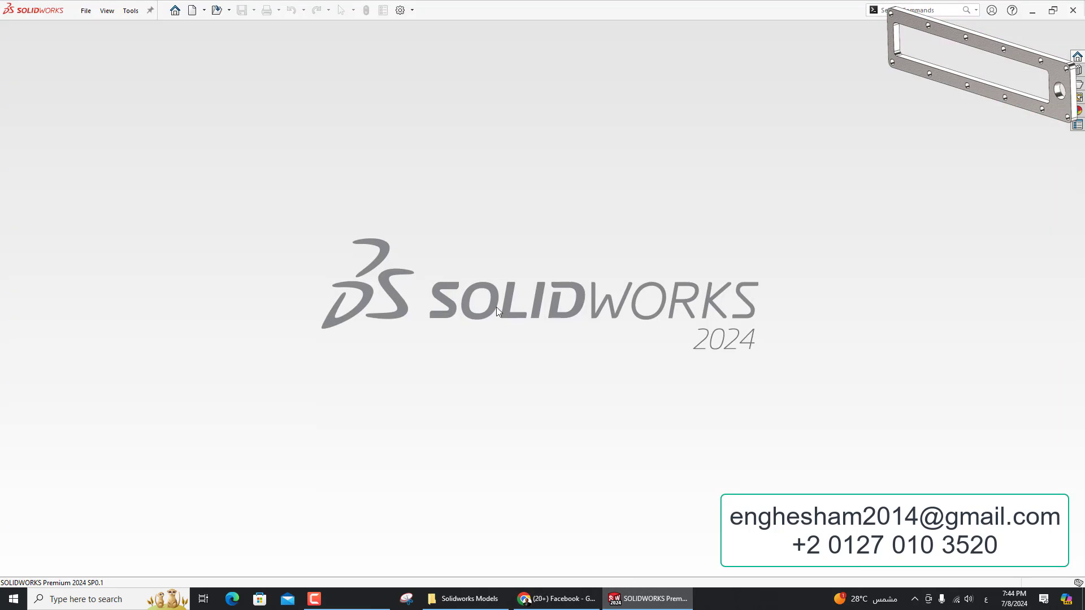
Create a new part and sketch a corner rectangle from the origin on the Front Plane
{"action": "key", "text": "ctrl+n"}
{"action": "double_click", "coordinate": [497, 312]}
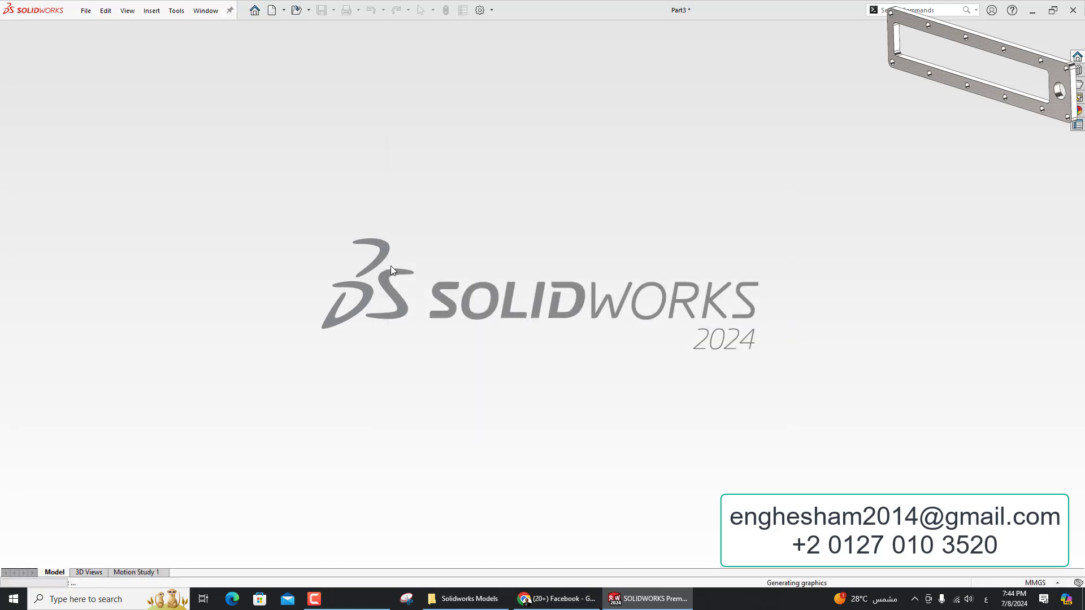
{"action": "left_click", "coordinate": [62, 191]}
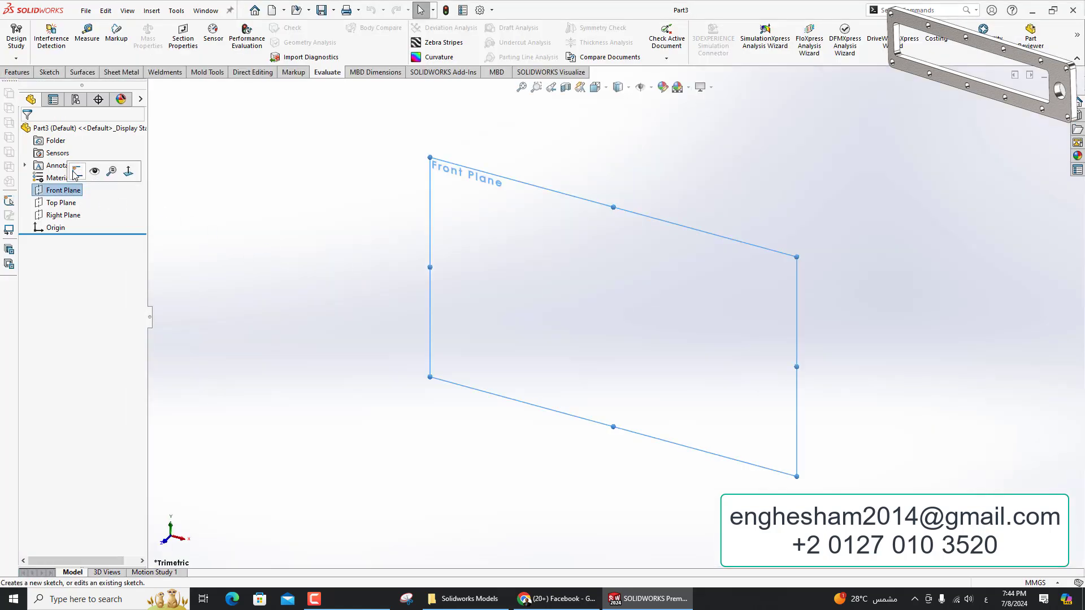
{"action": "left_click", "coordinate": [78, 172]}
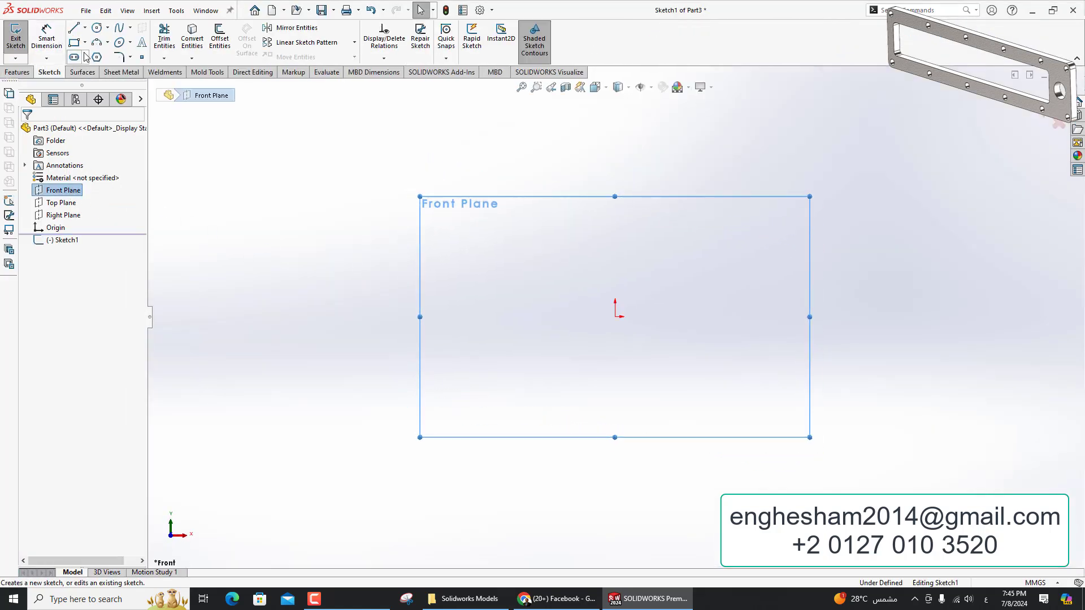
{"action": "left_click", "coordinate": [74, 44]}
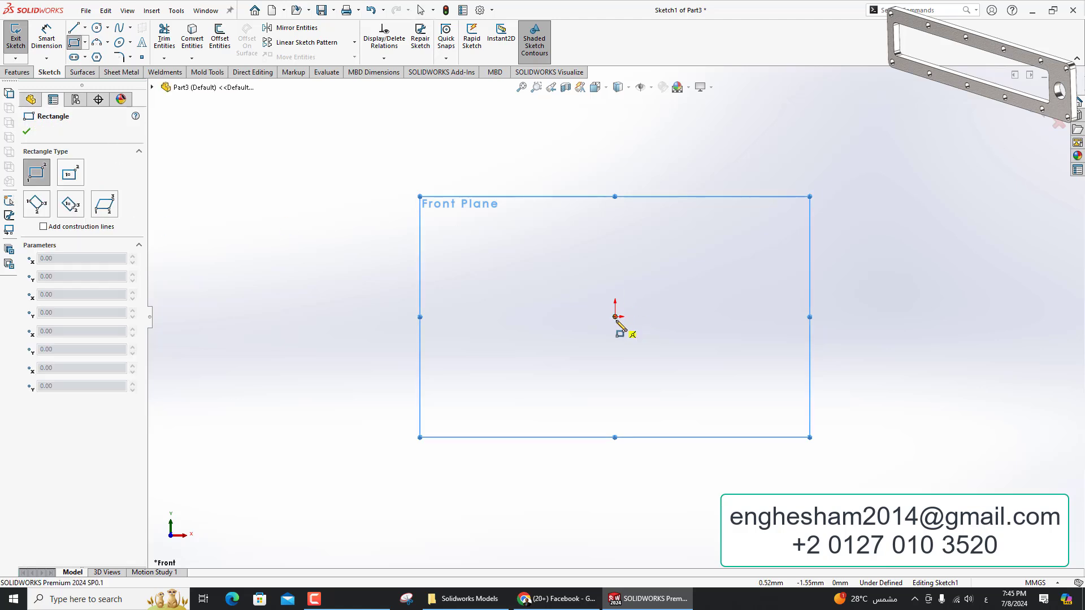
{"action": "left_click", "coordinate": [615, 317]}
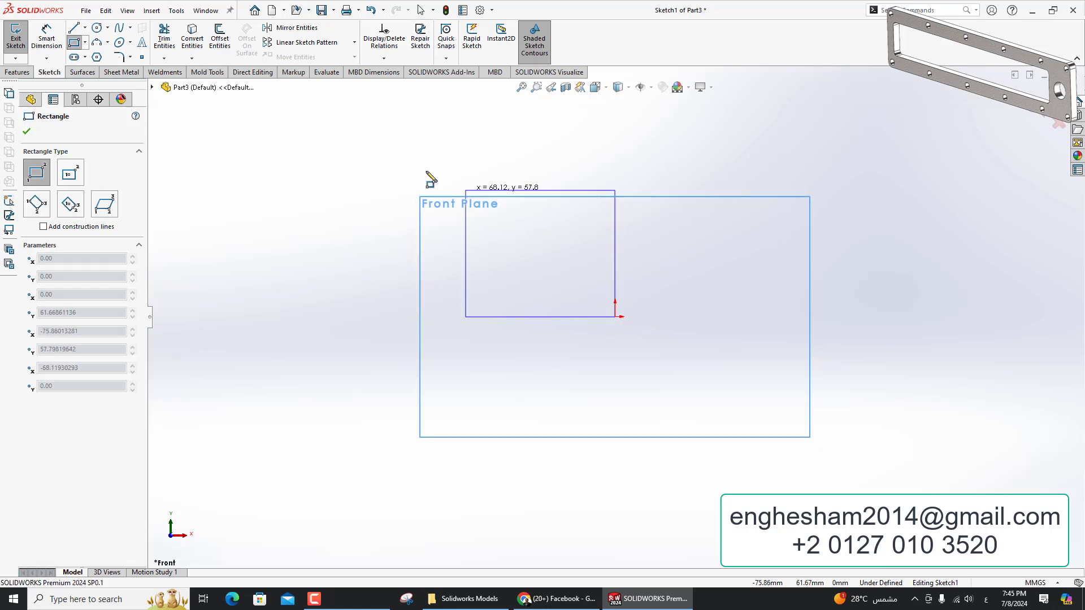
{"action": "left_click", "coordinate": [212, 156]}
Dimension the rectangle 35.9 mm wide and 8 mm high
{"action": "left_click", "coordinate": [46, 37]}
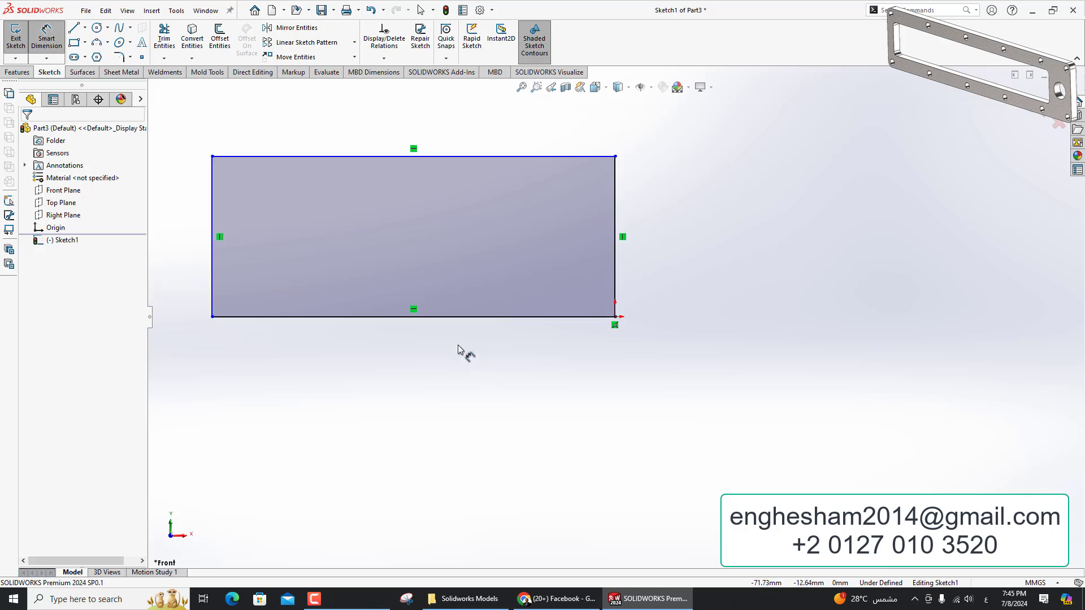
{"action": "left_click", "coordinate": [513, 317]}
{"action": "left_click", "coordinate": [493, 379]}
{"action": "type", "text": "35.9"}
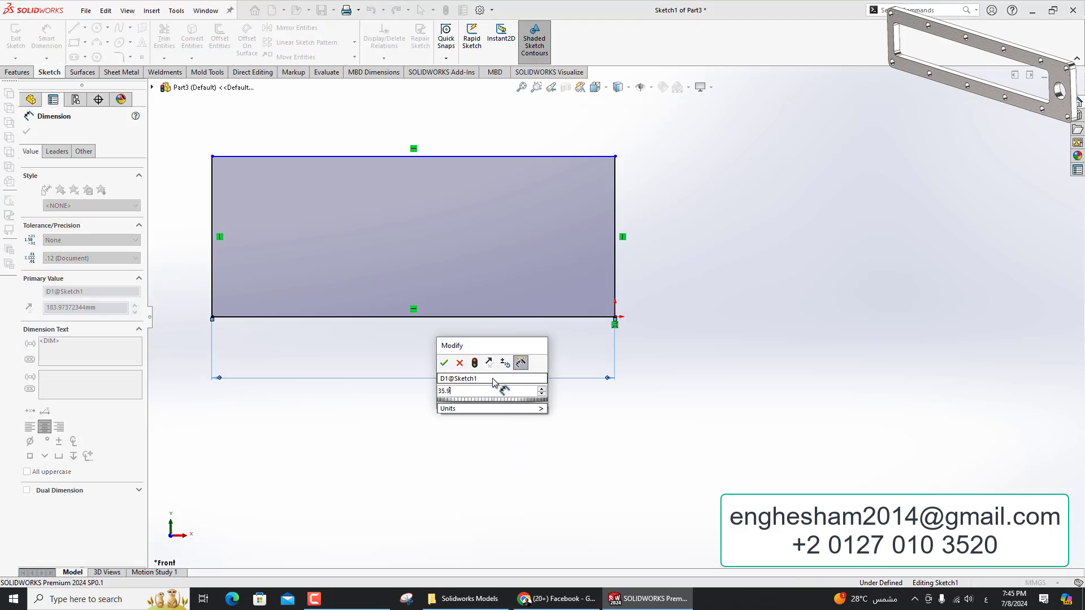
{"action": "key", "text": "Return"}
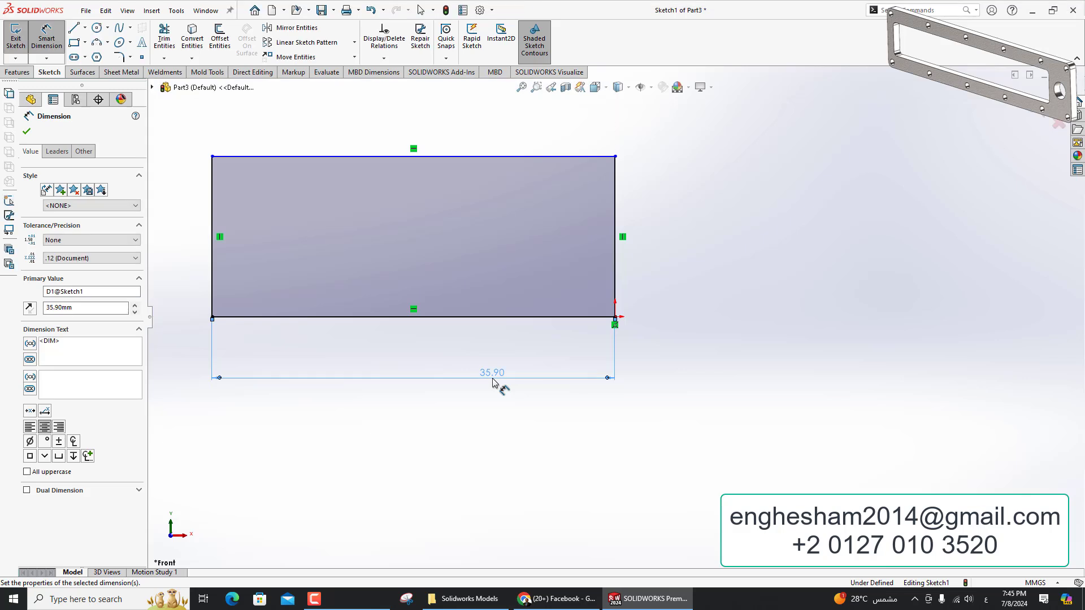
{"action": "left_click", "coordinate": [212, 286]}
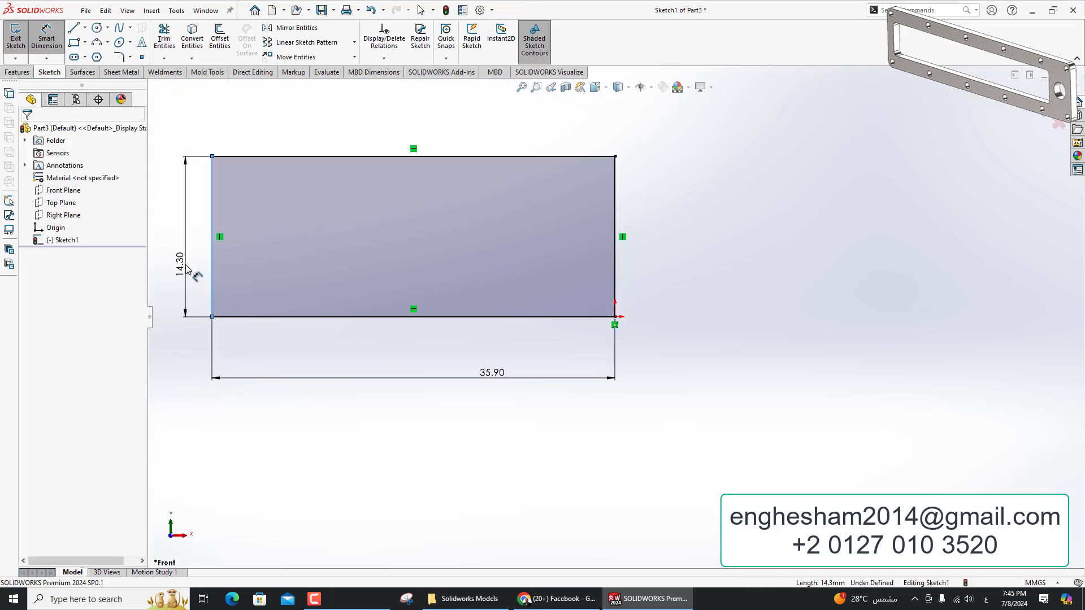
{"action": "left_click", "coordinate": [186, 270]}
{"action": "type", "text": "8"}
{"action": "key", "text": "Return"}
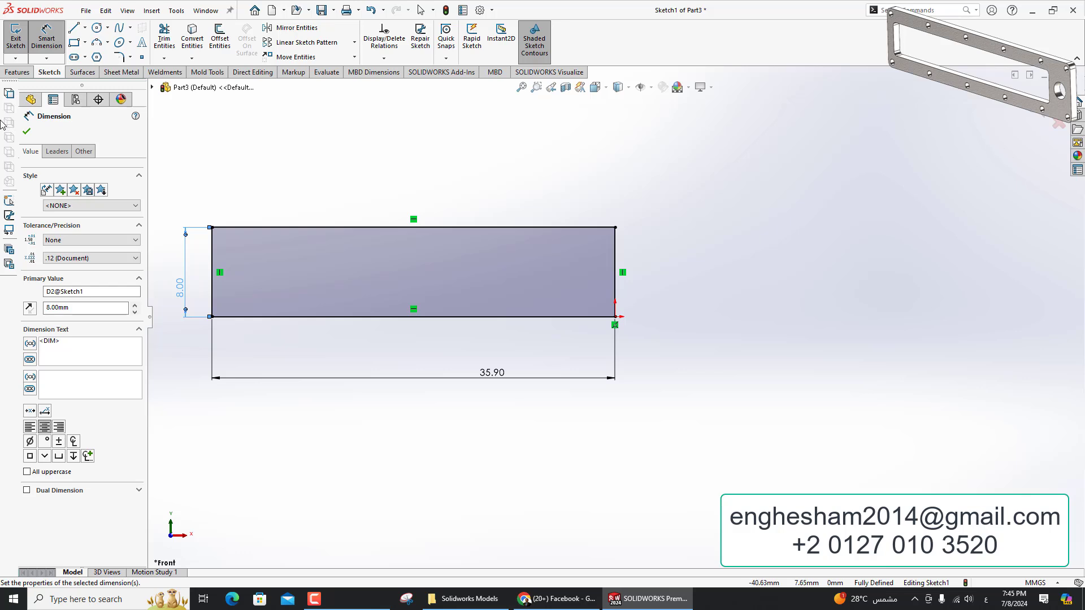
Boss-extrude the rectangle 1 mm into a thin plate
{"action": "left_click", "coordinate": [17, 73]}
{"action": "left_click", "coordinate": [17, 53]}
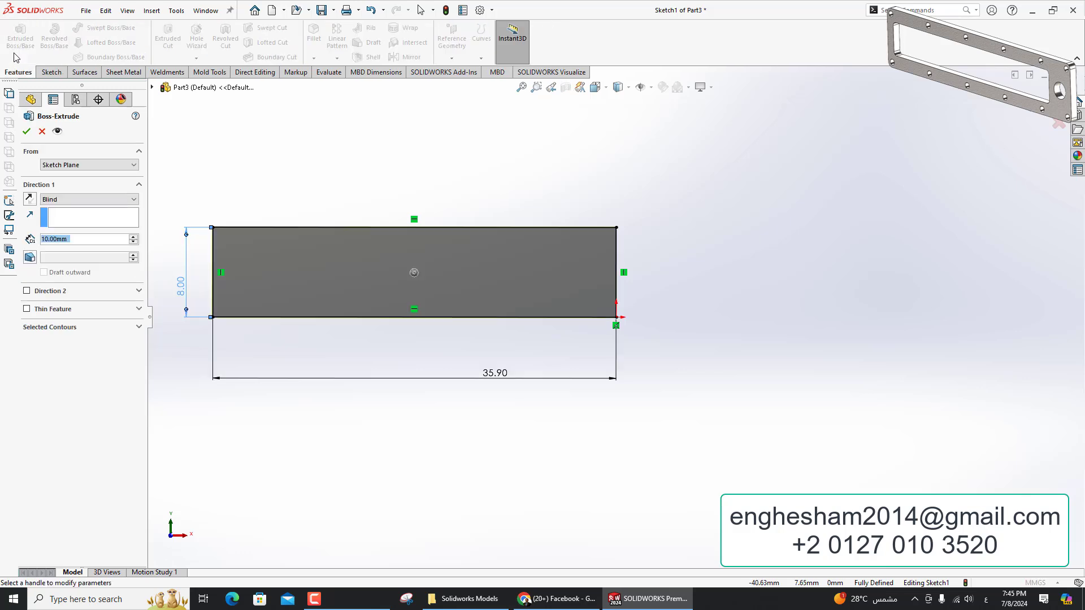
{"action": "type", "text": "1"}
{"action": "key", "text": "Return"}
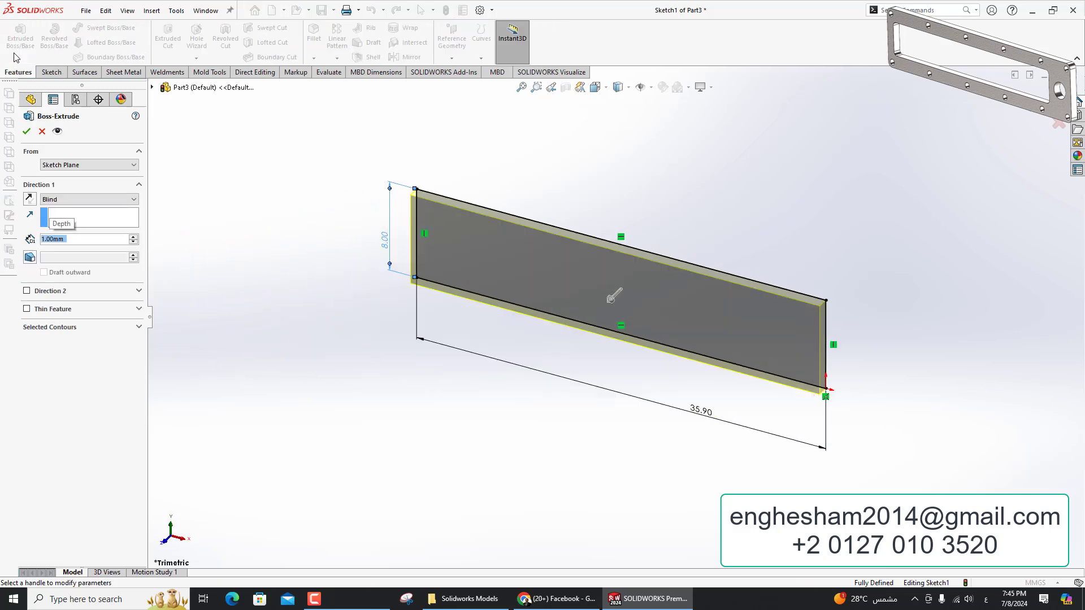
{"action": "left_click", "coordinate": [26, 131]}
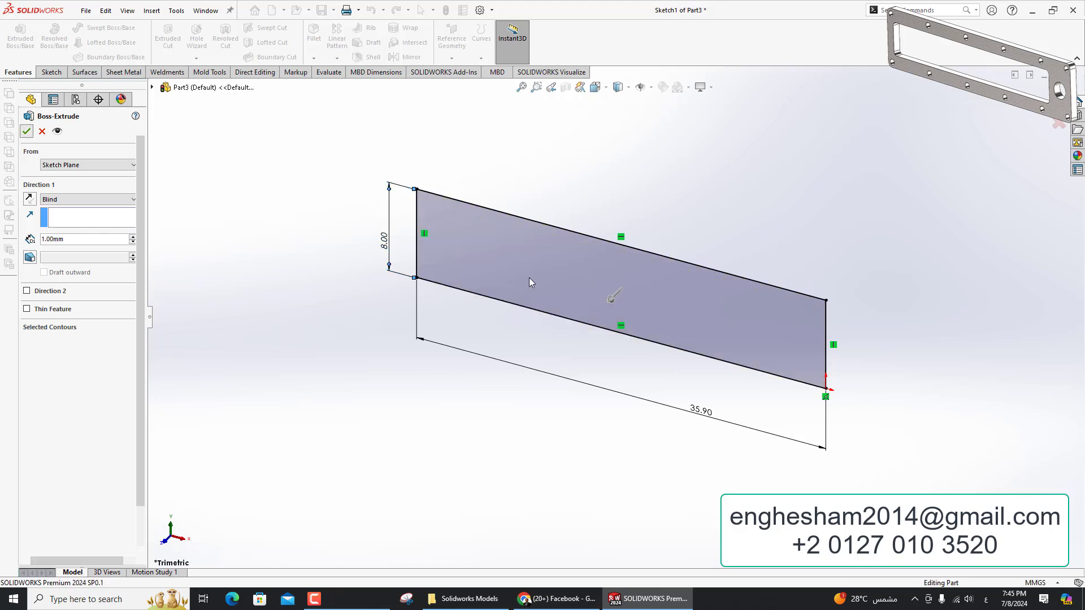
{"action": "left_click", "coordinate": [488, 286]}
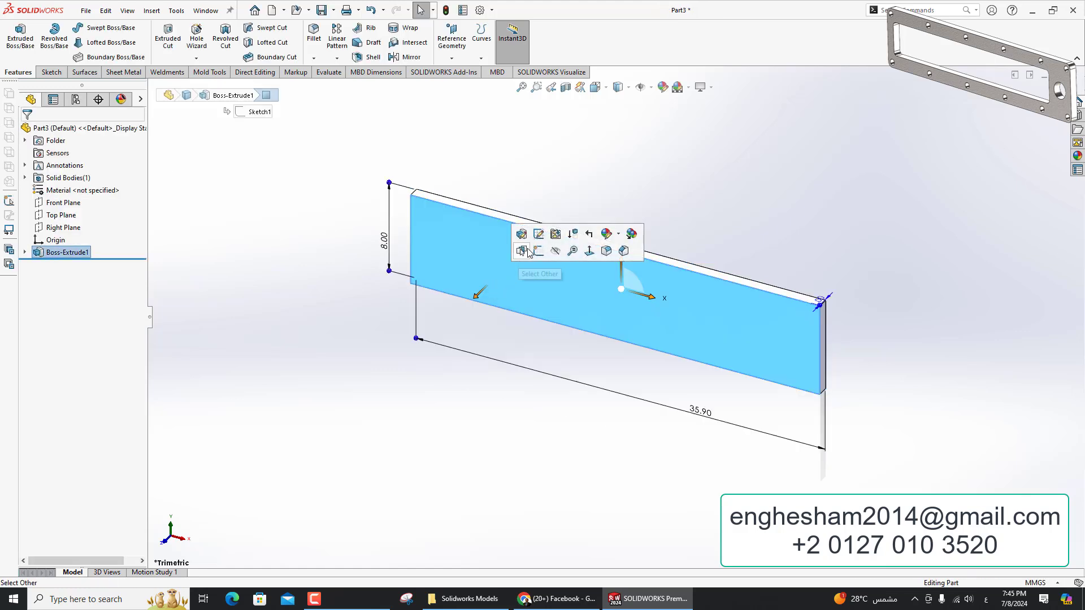
Start a sketch on the plate's front face with a trial rectangle and a circle
{"action": "left_click", "coordinate": [539, 252]}
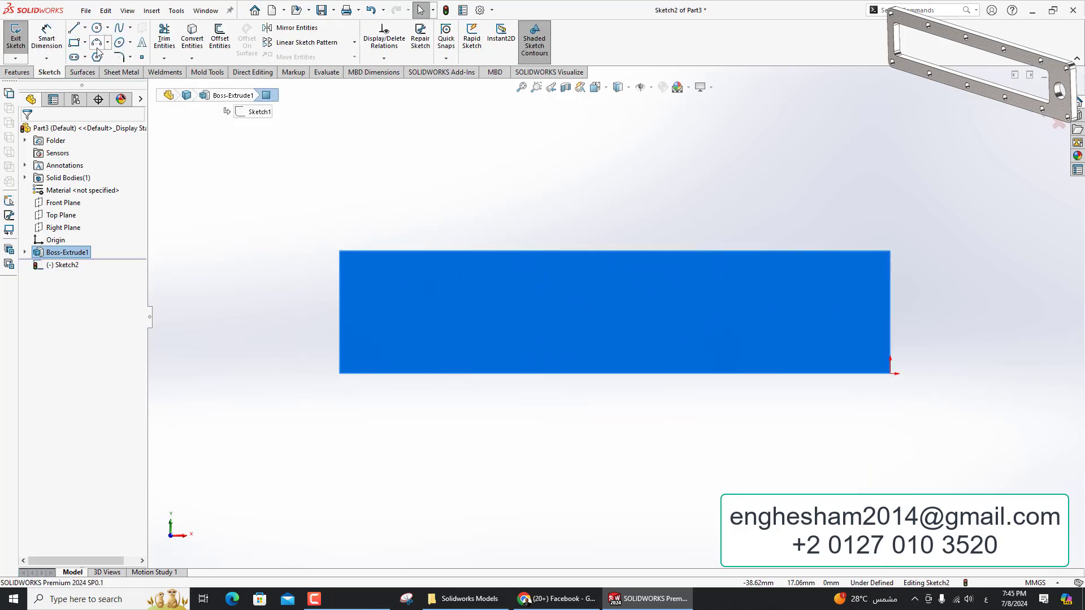
{"action": "left_click", "coordinate": [74, 43]}
{"action": "left_click", "coordinate": [381, 278]}
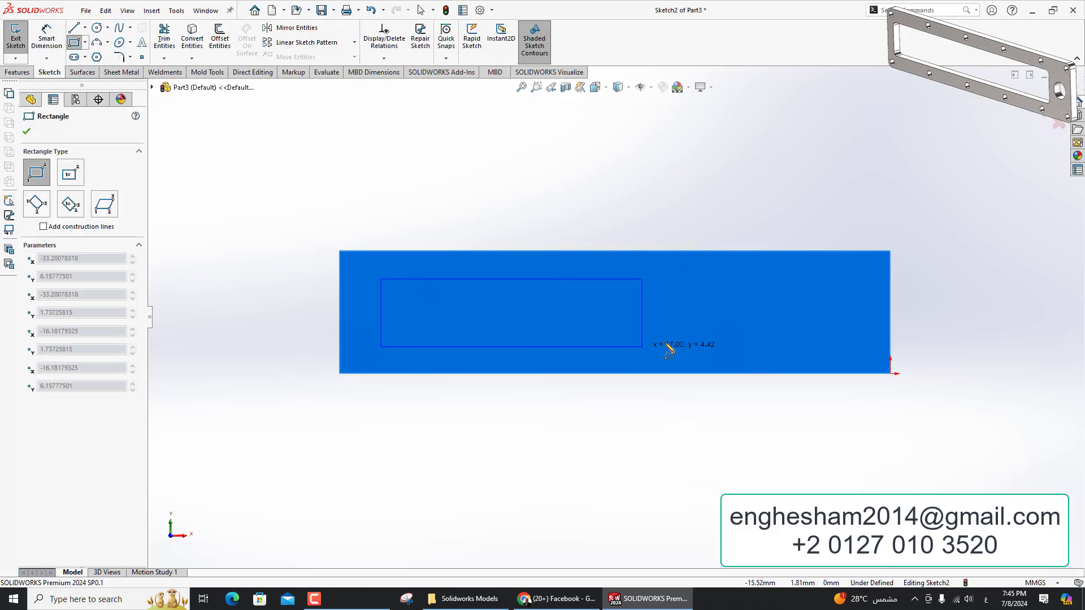
{"action": "left_click", "coordinate": [737, 350]}
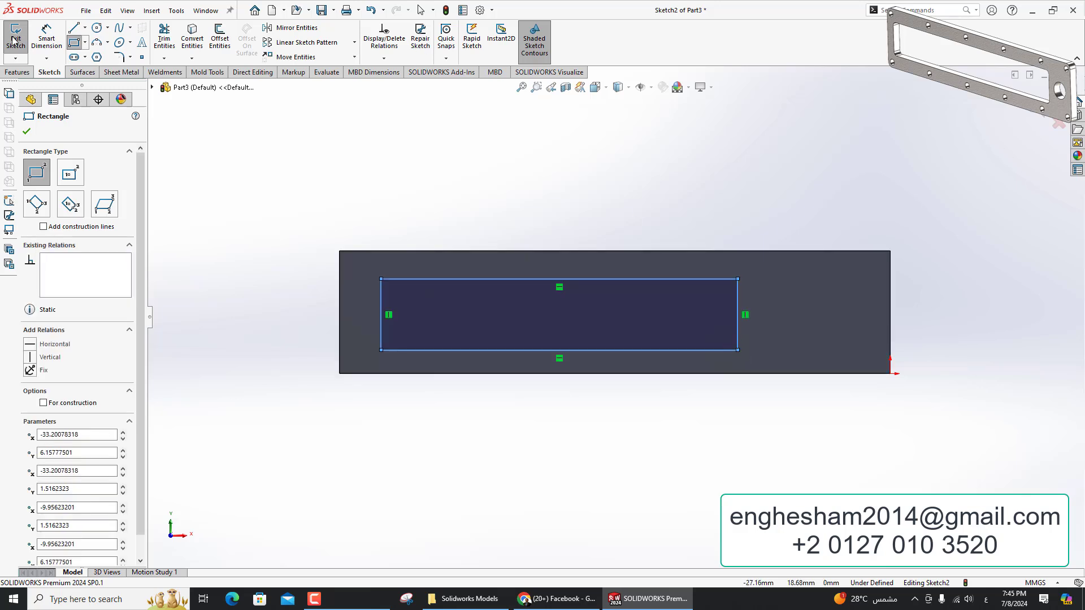
{"action": "left_click", "coordinate": [96, 28]}
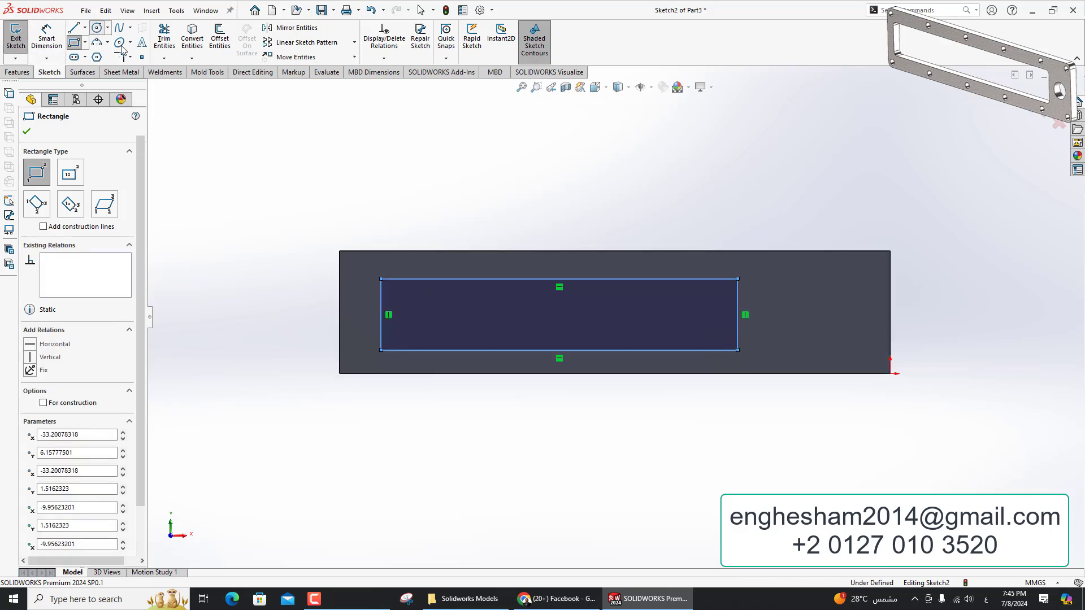
{"action": "left_click", "coordinate": [829, 315]}
{"action": "left_click", "coordinate": [846, 335]}
{"action": "key", "text": "Escape"}
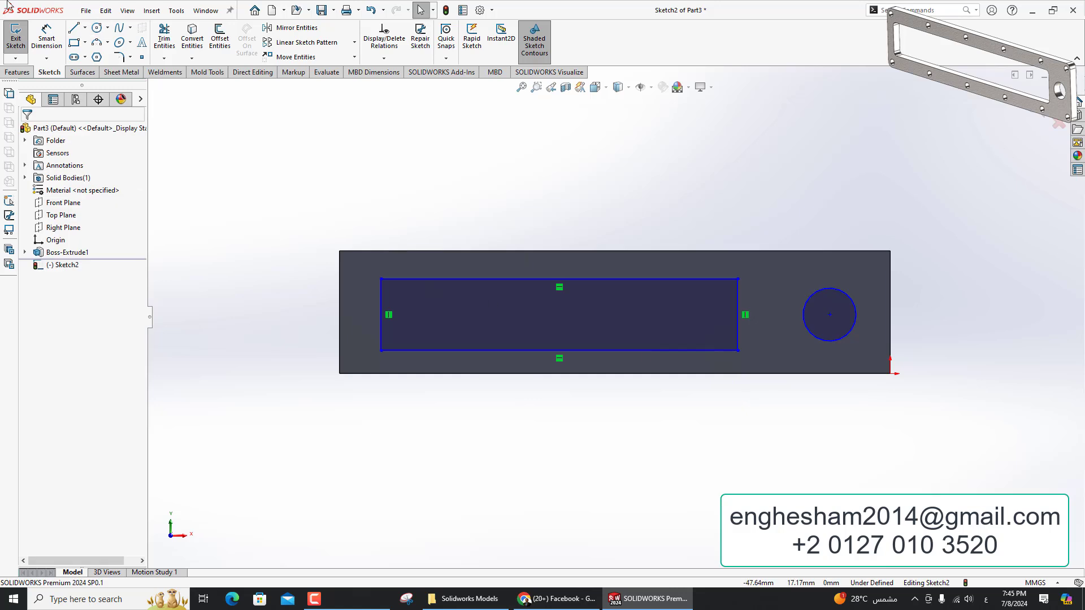
Dimension the trial circle to a 2.3 mm diameter
{"action": "left_click", "coordinate": [46, 35]}
{"action": "left_click", "coordinate": [838, 340]}
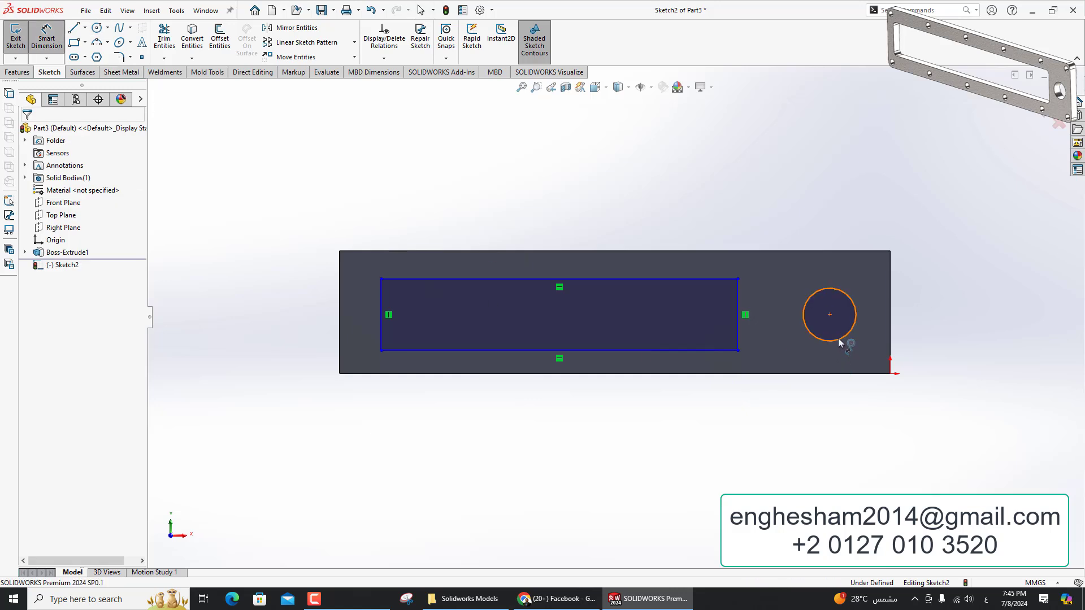
{"action": "left_click", "coordinate": [855, 452]}
{"action": "type", "text": "2.3"}
{"action": "key", "text": "Return"}
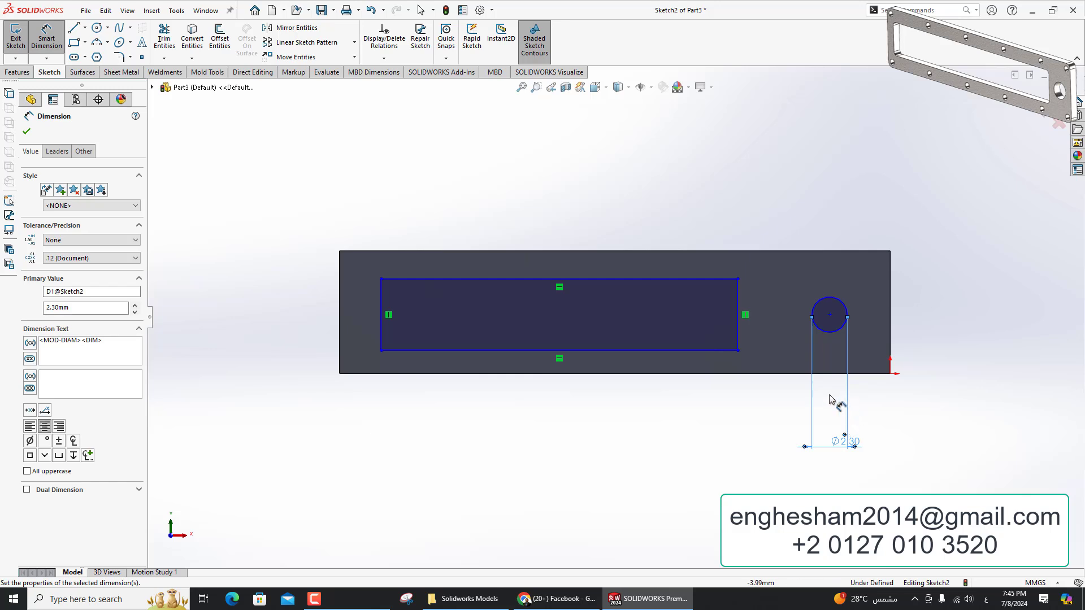
Delete the trial circle, its dimension and the rectangle, leaving the sketch empty
{"action": "key", "text": "Escape"}
{"action": "left_click", "coordinate": [830, 332]}
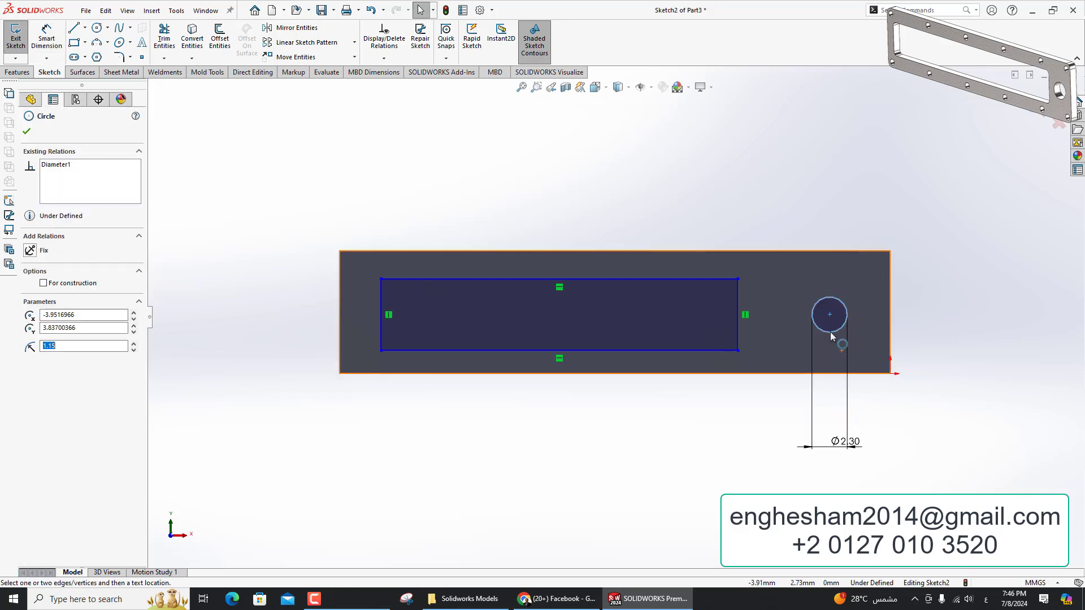
{"action": "key", "text": "Delete"}
{"action": "key", "text": "Return"}
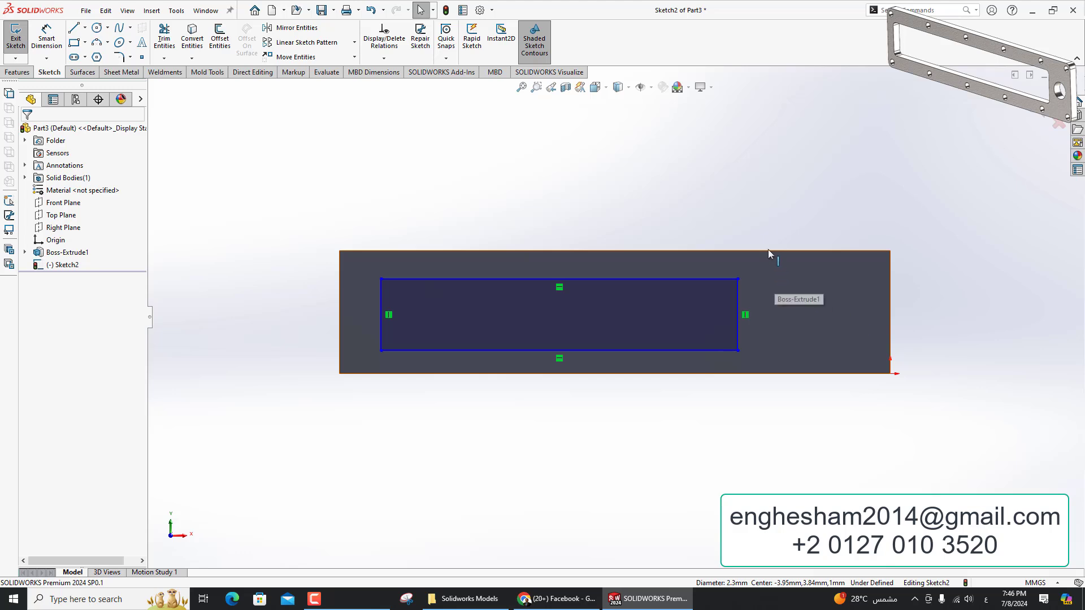
{"action": "left_click_drag", "start_coordinate": [773, 200], "coordinate": [269, 442]}
{"action": "key", "text": "Delete"}
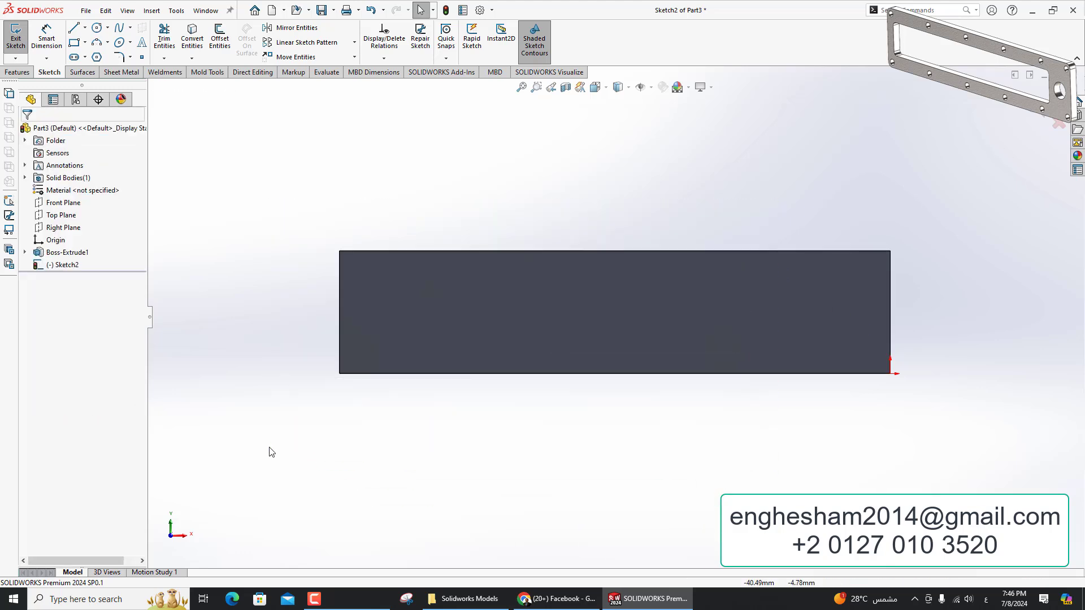
Draw six small circles in a row along the plate's lower edge
{"action": "left_click", "coordinate": [98, 28]}
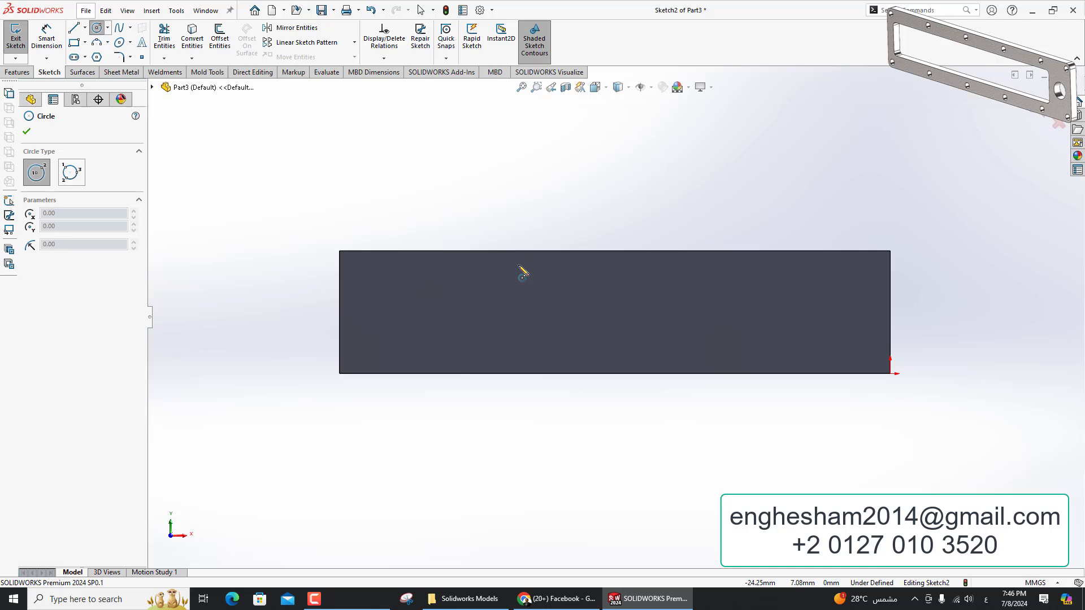
{"action": "left_click_drag", "start_coordinate": [859, 357], "coordinate": [858, 367]}
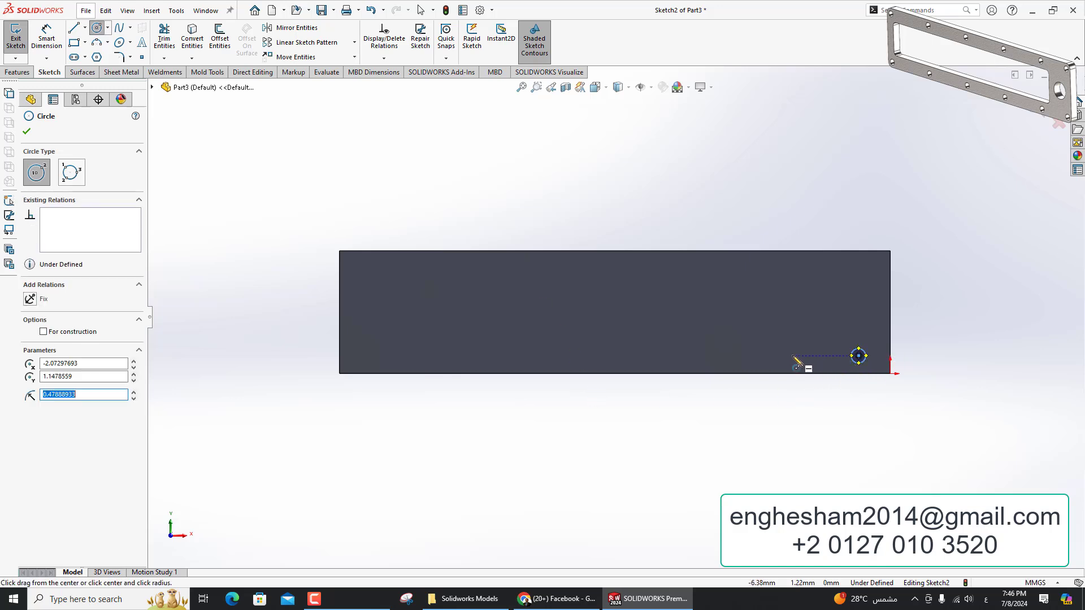
{"action": "left_click_drag", "start_coordinate": [792, 356], "coordinate": [793, 366]}
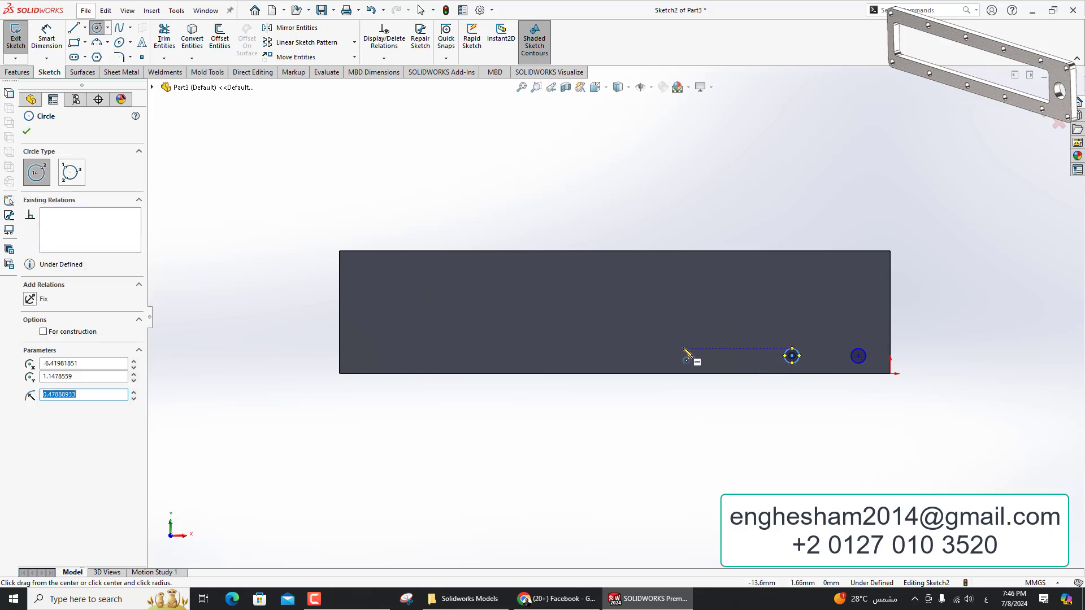
{"action": "left_click_drag", "start_coordinate": [690, 356], "coordinate": [693, 368]}
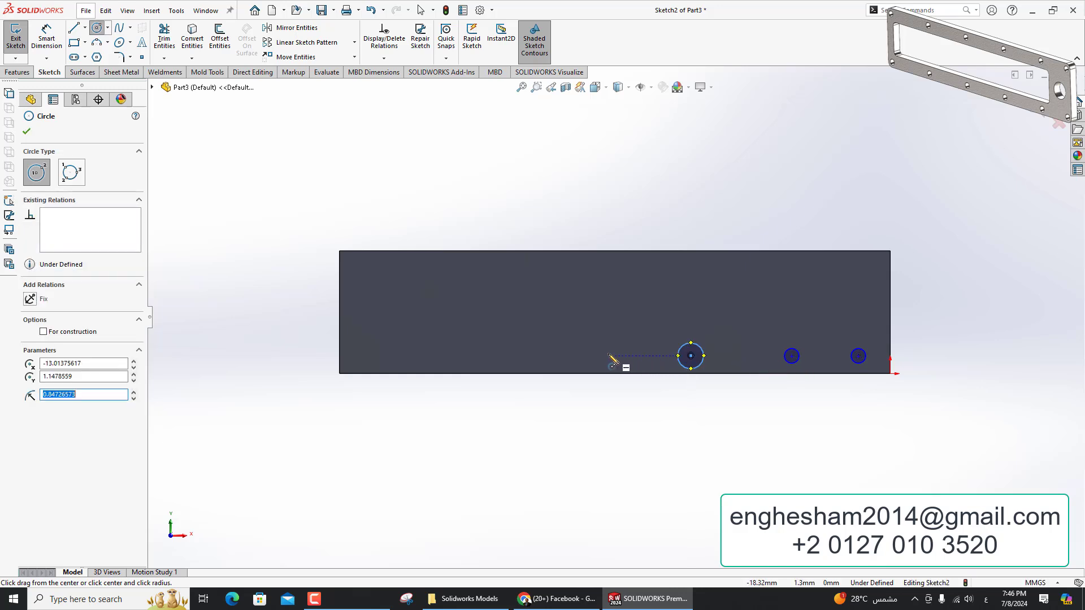
{"action": "left_click_drag", "start_coordinate": [592, 356], "coordinate": [591, 361]}
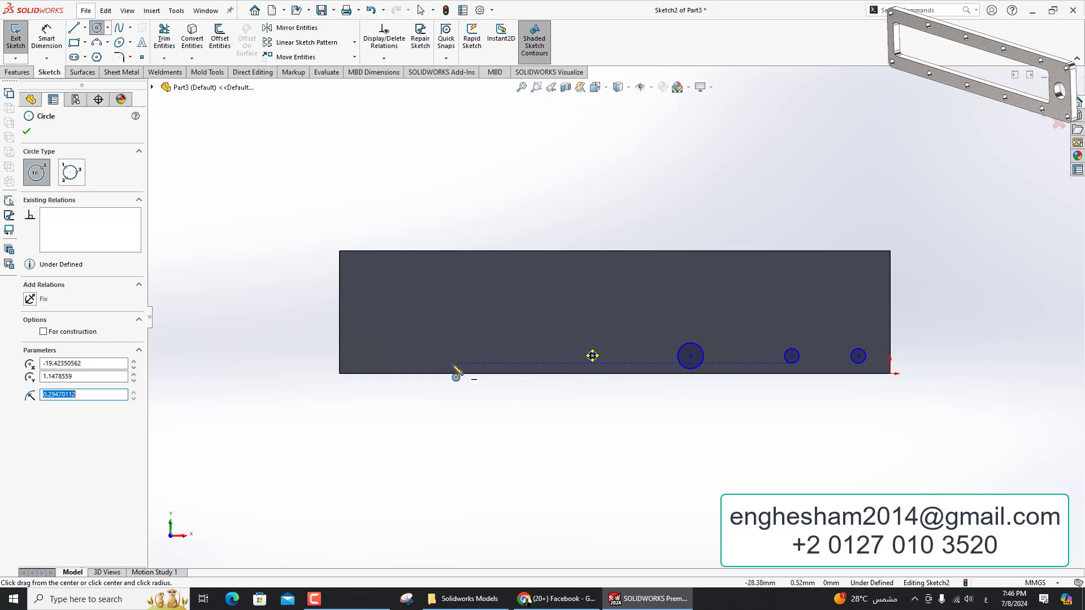
{"action": "left_click_drag", "start_coordinate": [481, 356], "coordinate": [483, 366]}
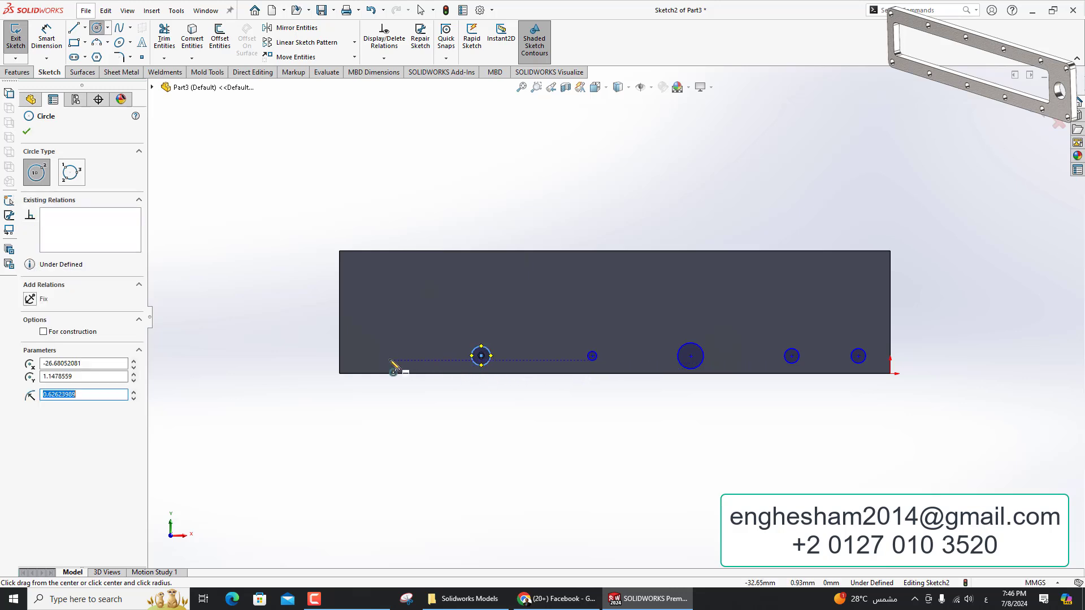
{"action": "left_click_drag", "start_coordinate": [387, 356], "coordinate": [386, 367]}
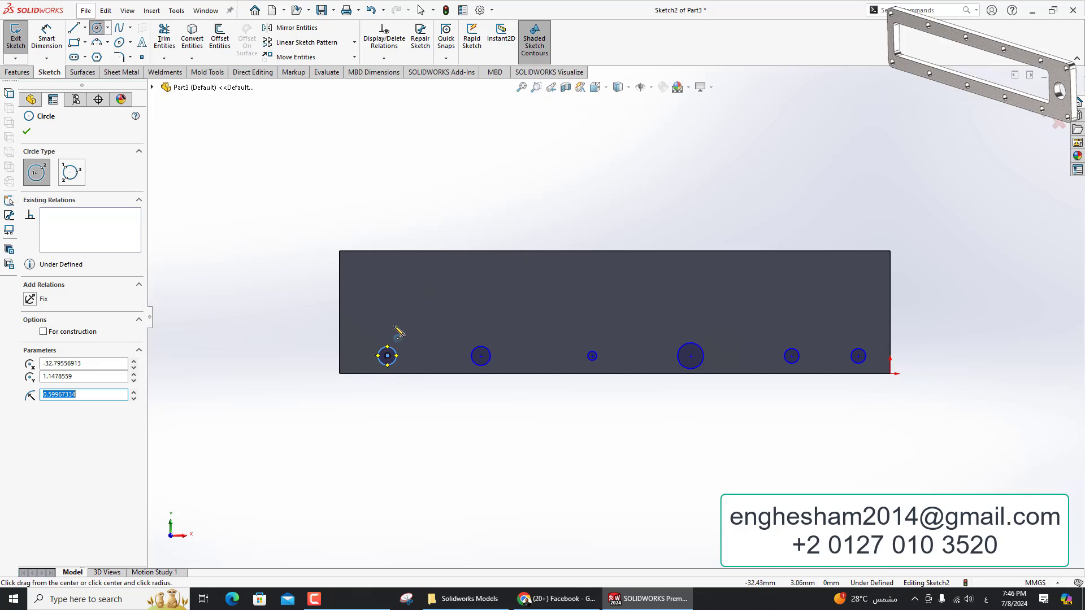
Dimension the rightmost circle to a 0.8 mm diameter
{"action": "key", "text": "d"}
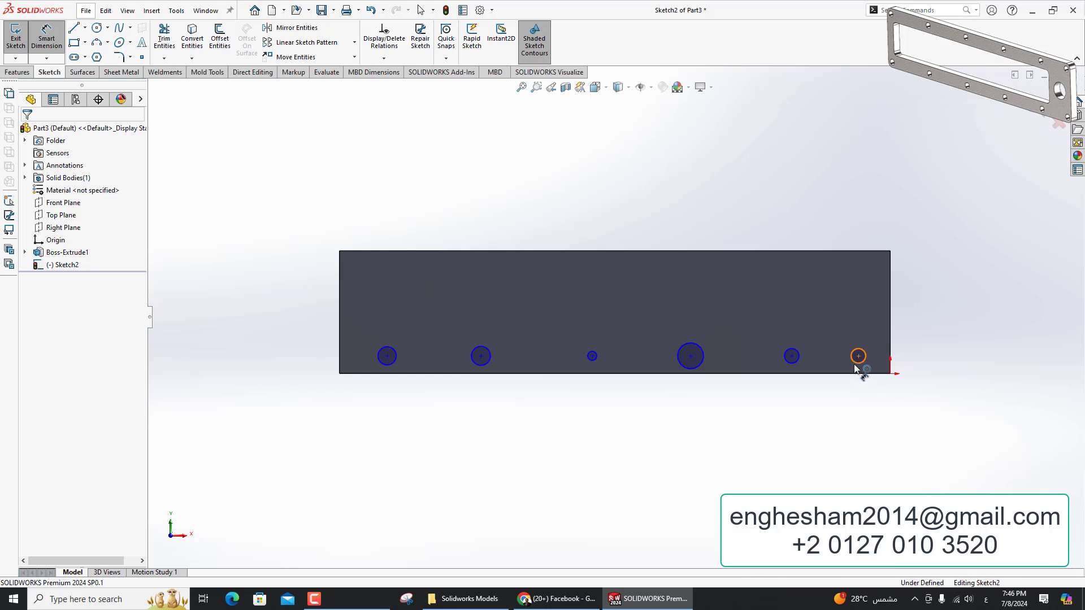
{"action": "left_click", "coordinate": [855, 368]}
{"action": "left_click", "coordinate": [848, 423]}
{"action": "type", "text": "0.8"}
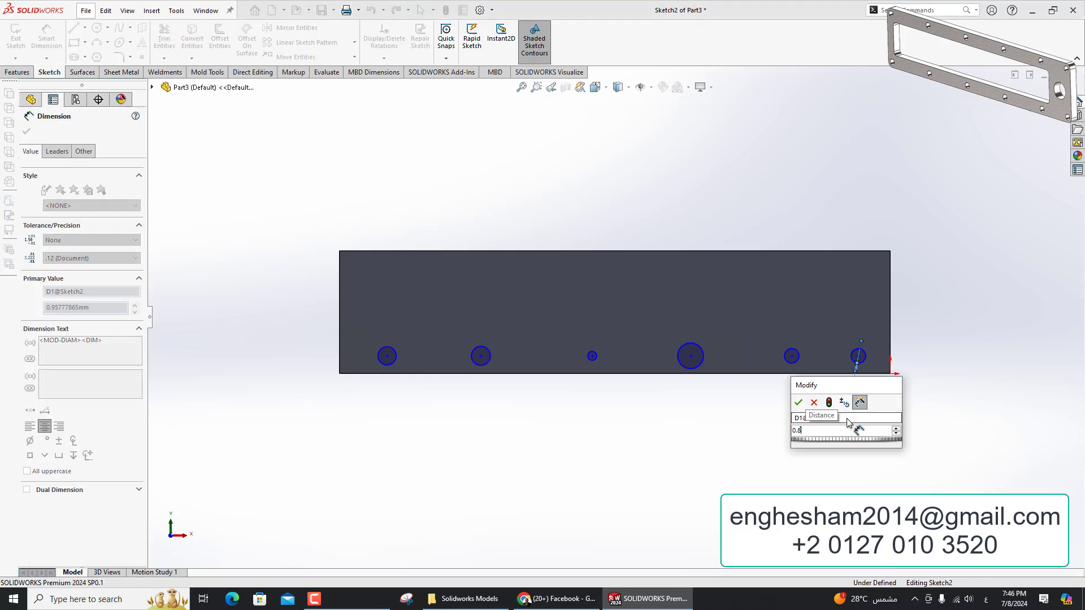
{"action": "key", "text": "Return"}
{"action": "scroll", "coordinate": [781, 327], "scroll_direction": "down", "scroll_amount": 2}
{"action": "scroll", "coordinate": [650, 316], "scroll_direction": "up", "scroll_amount": 2}
{"action": "scroll", "coordinate": [528, 307], "scroll_direction": "up", "scroll_amount": 1}
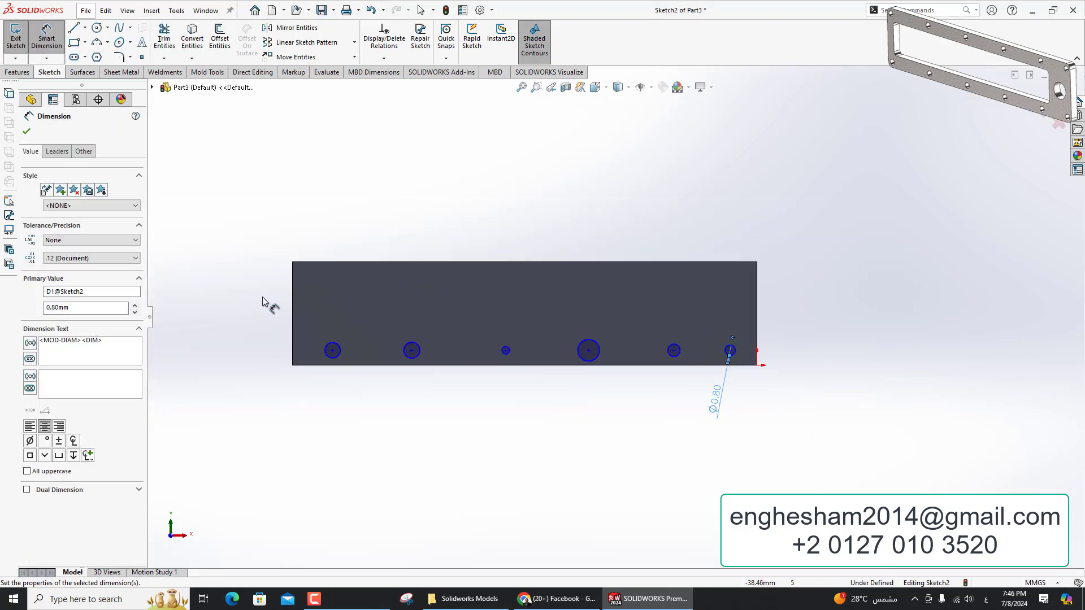
{"action": "scroll", "coordinate": [266, 303], "scroll_direction": "down", "scroll_amount": 3}
{"action": "key", "text": "Escape"}
{"action": "scroll", "coordinate": [590, 311], "scroll_direction": "up", "scroll_amount": 1}
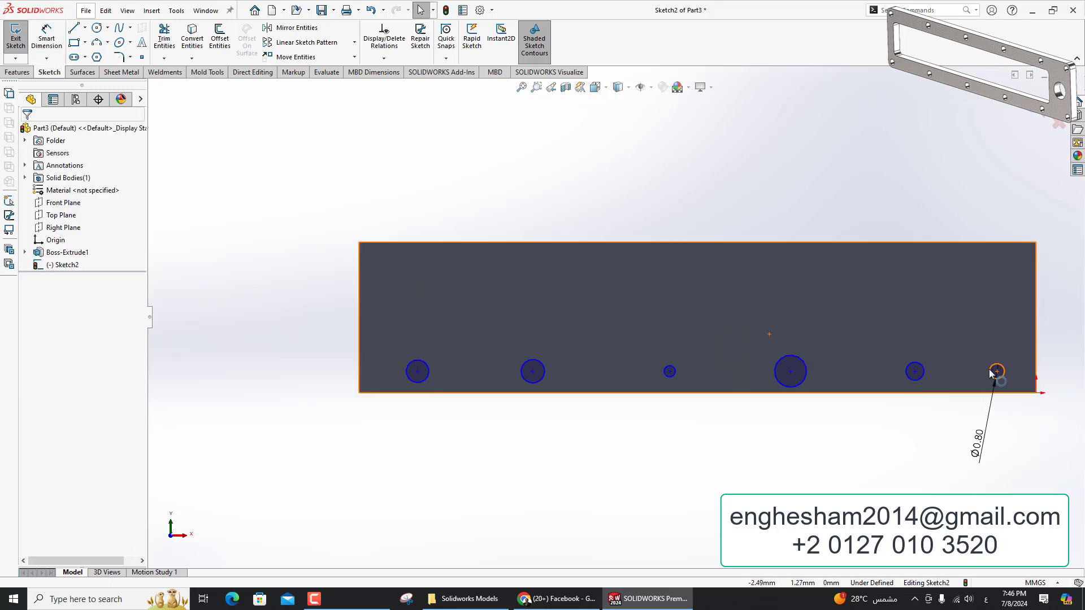
Make all six circles equal in size with an Equal relation
{"action": "left_click", "coordinate": [991, 372]}
{"action": "left_click", "coordinate": [920, 375], "text": "ctrl"}
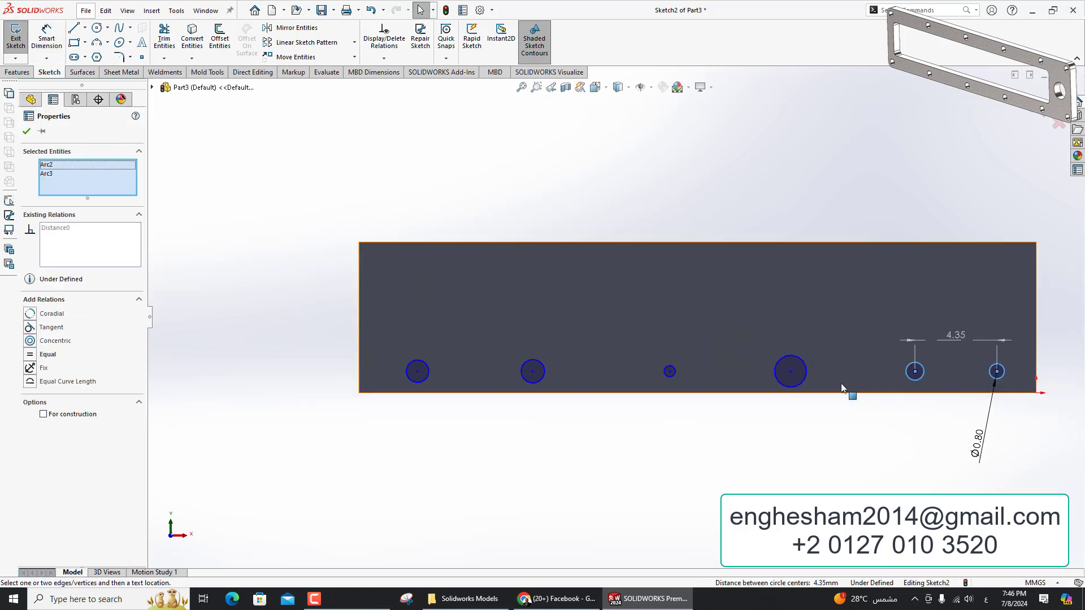
{"action": "left_click", "coordinate": [805, 378], "text": "ctrl"}
{"action": "left_click", "coordinate": [676, 378], "text": "ctrl"}
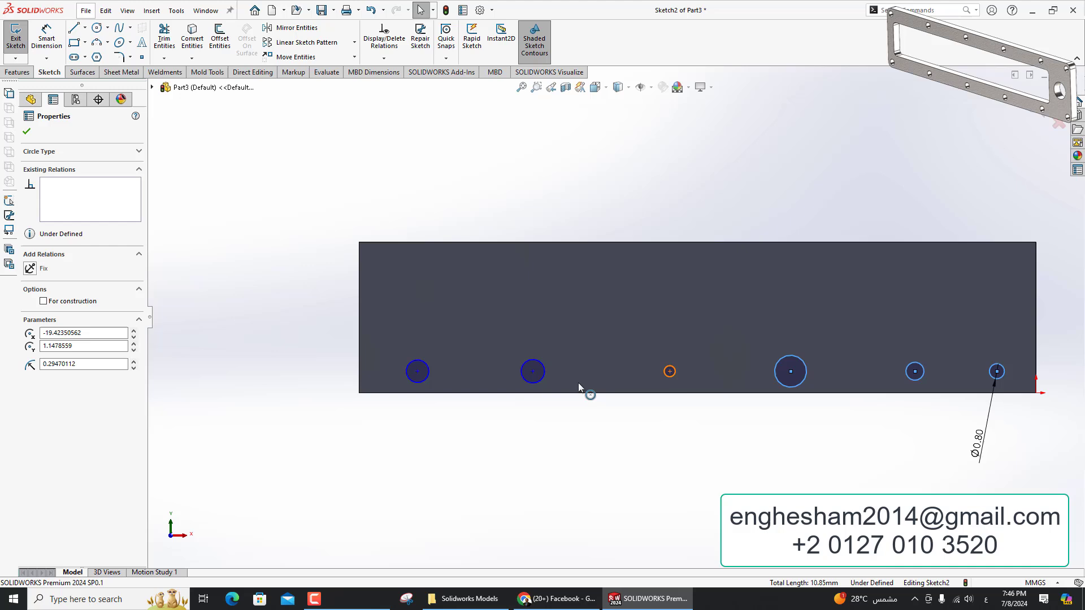
{"action": "left_click", "coordinate": [541, 378], "text": "ctrl"}
{"action": "left_click", "coordinate": [421, 382], "text": "ctrl"}
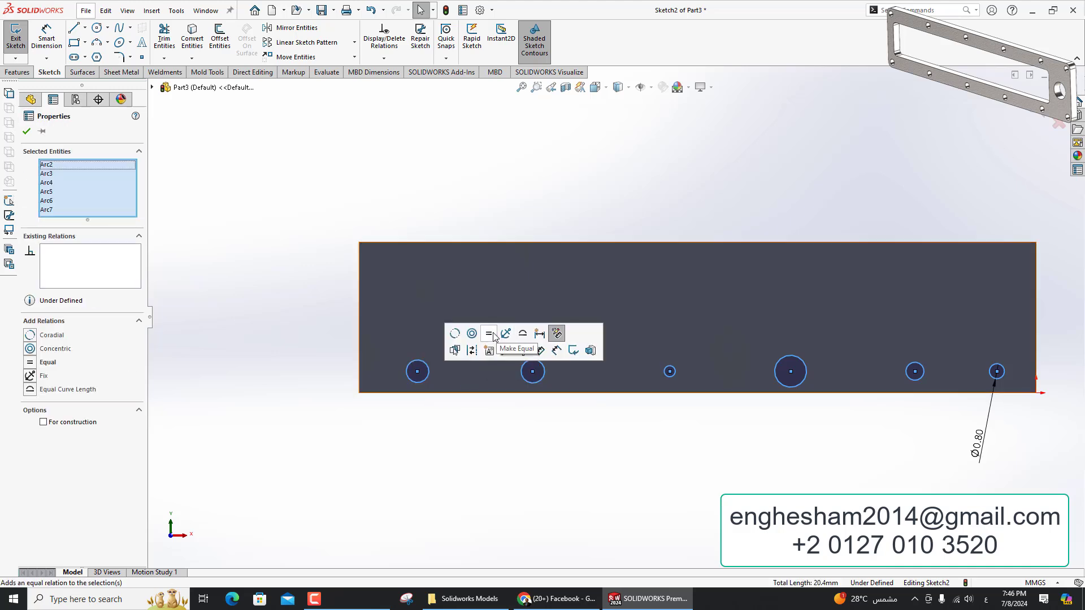
{"action": "left_click", "coordinate": [511, 332]}
Select all six circle centre points and add a Horizontal relation to align them
{"action": "scroll", "coordinate": [421, 376], "scroll_direction": "down", "scroll_amount": 3}
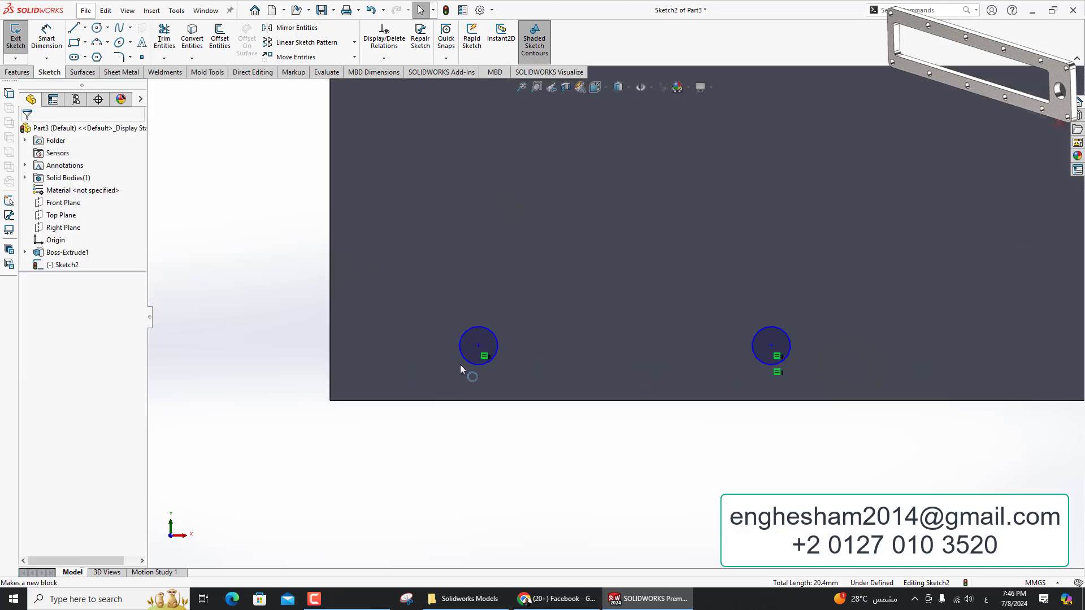
{"action": "left_click", "coordinate": [478, 346]}
{"action": "left_click", "coordinate": [771, 345], "text": "ctrl"}
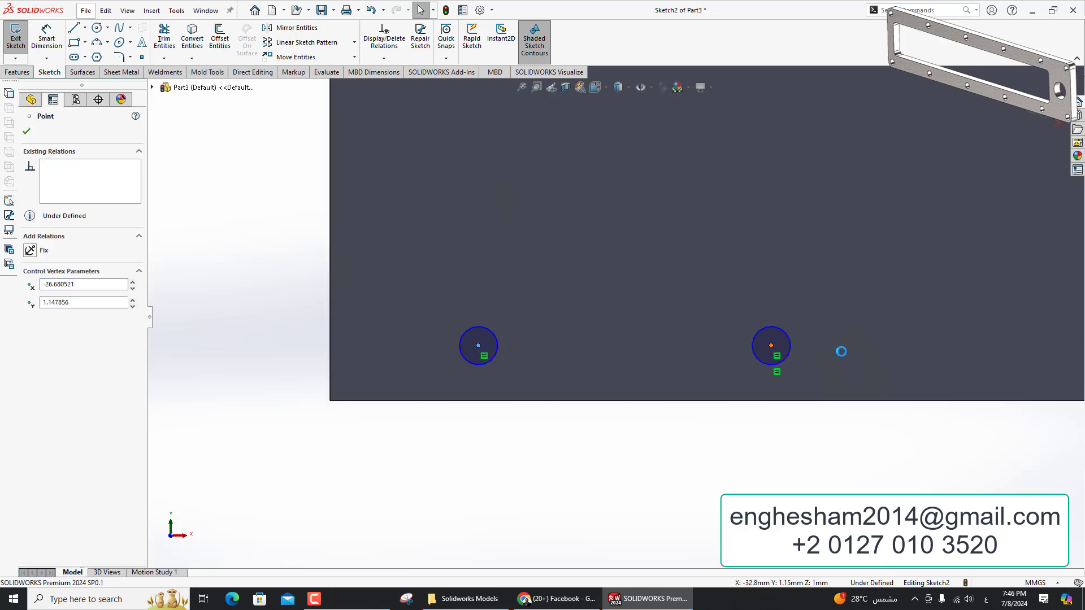
{"action": "scroll", "coordinate": [878, 356], "scroll_direction": "up", "scroll_amount": 2}
{"action": "scroll", "coordinate": [879, 356], "scroll_direction": "down", "scroll_amount": 2}
{"action": "left_click", "coordinate": [942, 308], "text": "ctrl"}
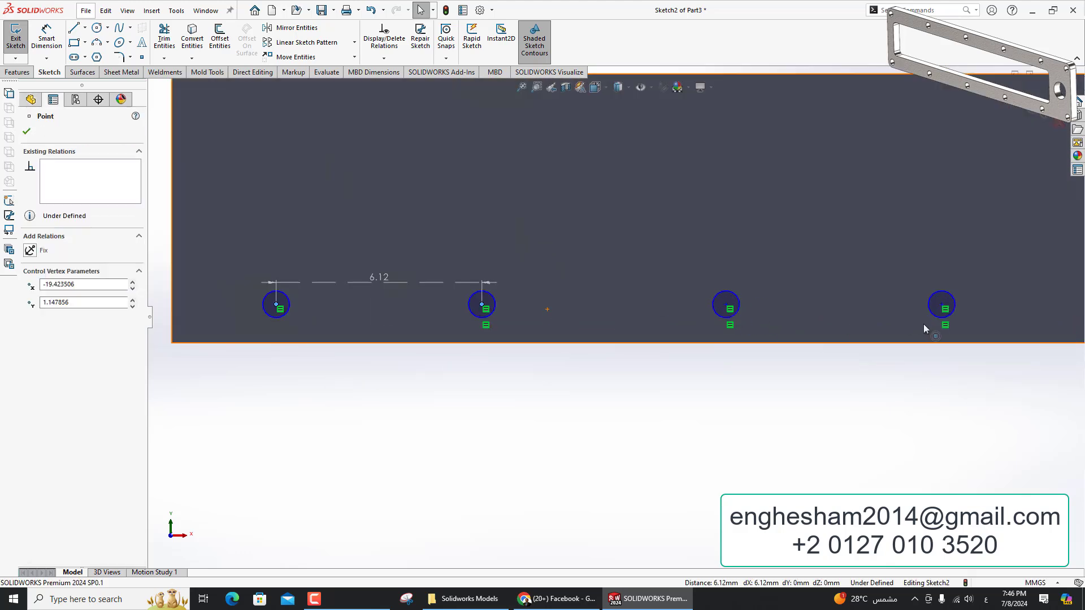
{"action": "scroll", "coordinate": [942, 308], "scroll_direction": "up", "scroll_amount": 2}
{"action": "left_click", "coordinate": [925, 327], "text": "ctrl"}
{"action": "scroll", "coordinate": [853, 283], "scroll_direction": "down", "scroll_amount": 3}
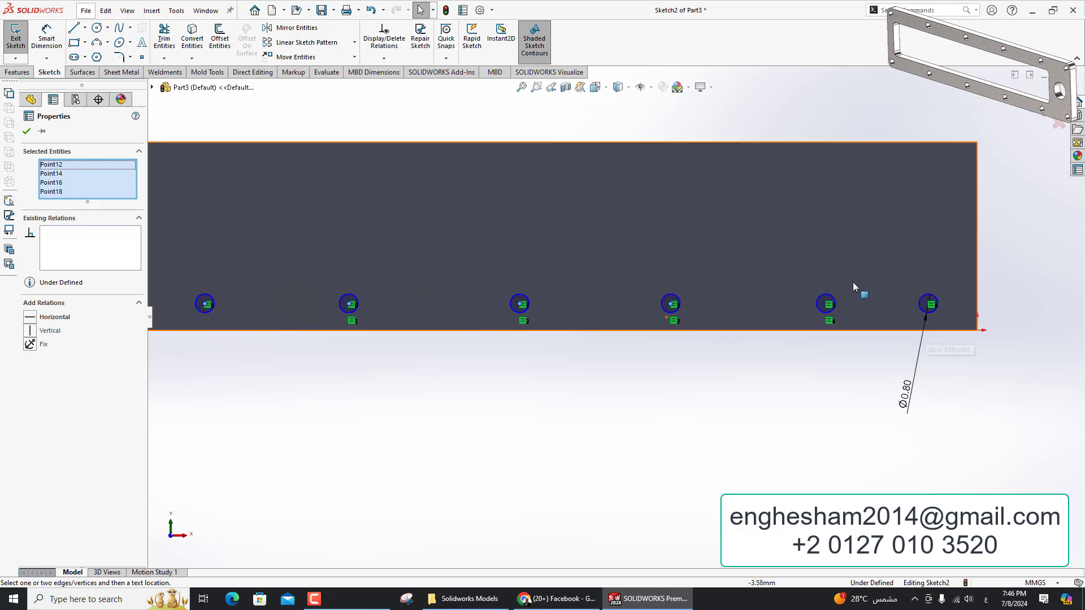
{"action": "left_click", "coordinate": [702, 318], "text": "ctrl"}
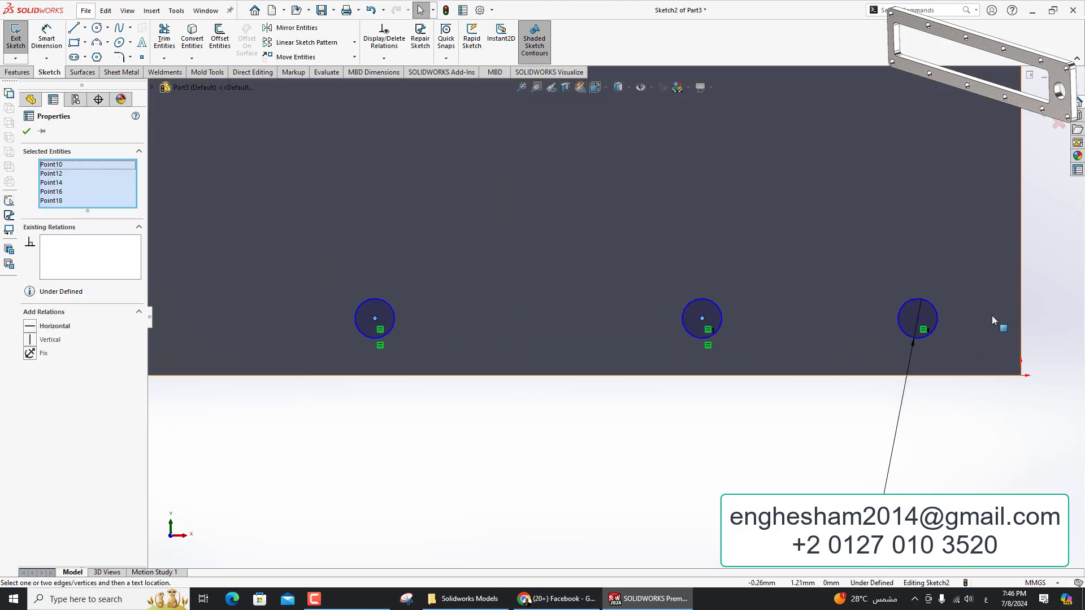
{"action": "left_click", "coordinate": [919, 319]}
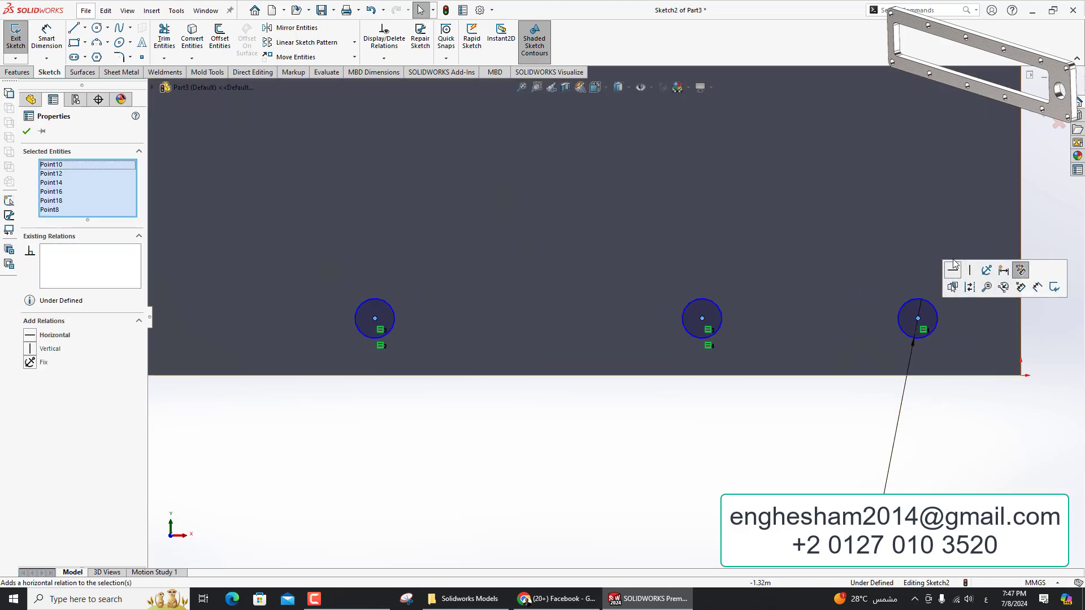
{"action": "left_click", "coordinate": [959, 274]}
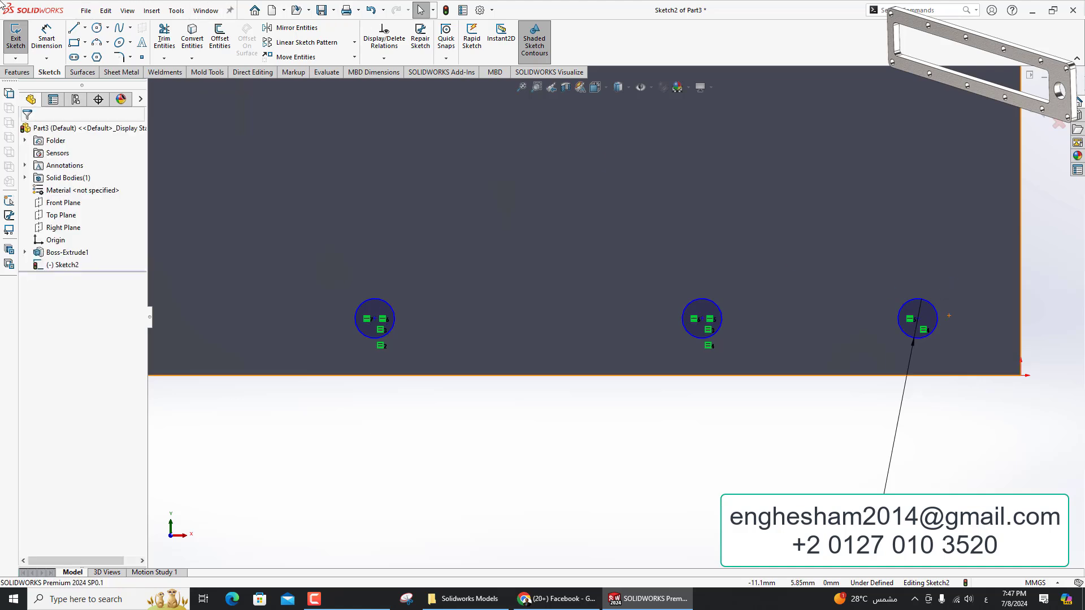
Dimension the spacing between two right-side holes at 5.00 mm
{"action": "left_click", "coordinate": [47, 37]}
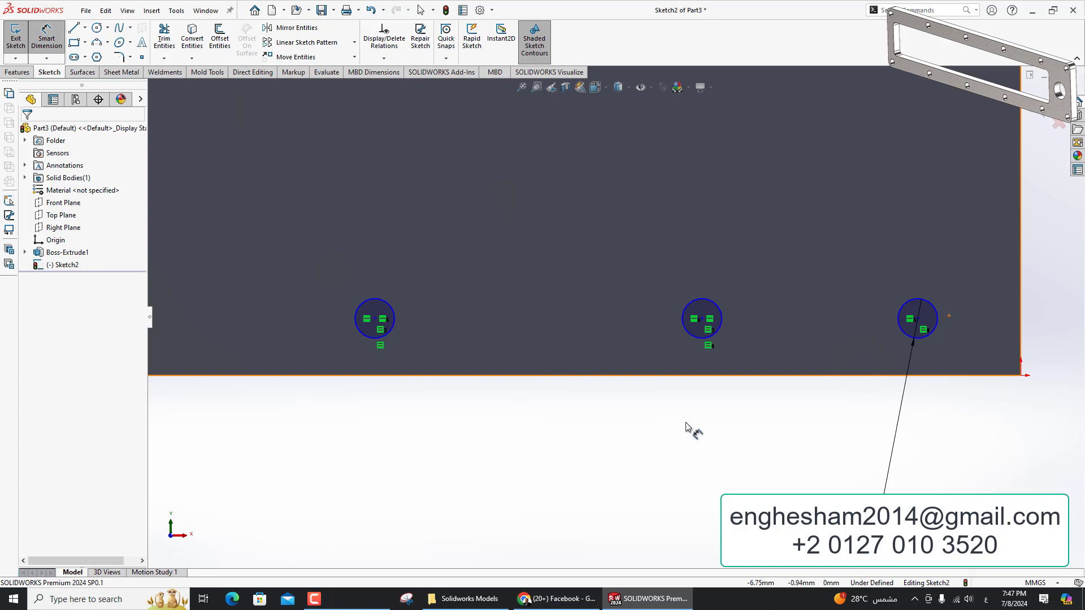
{"action": "left_click", "coordinate": [899, 338]}
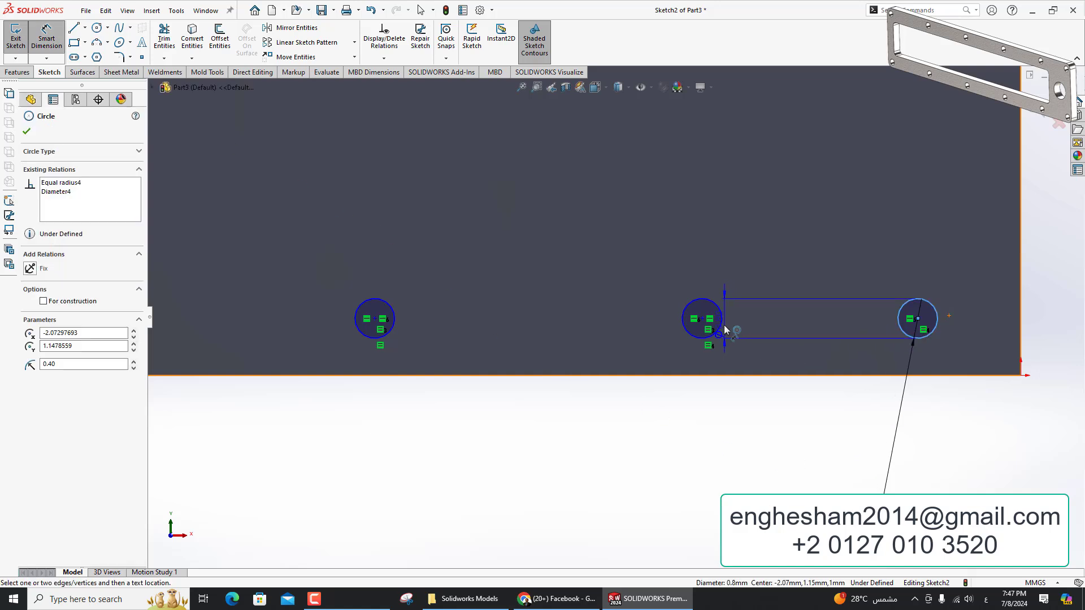
{"action": "left_click", "coordinate": [705, 337]}
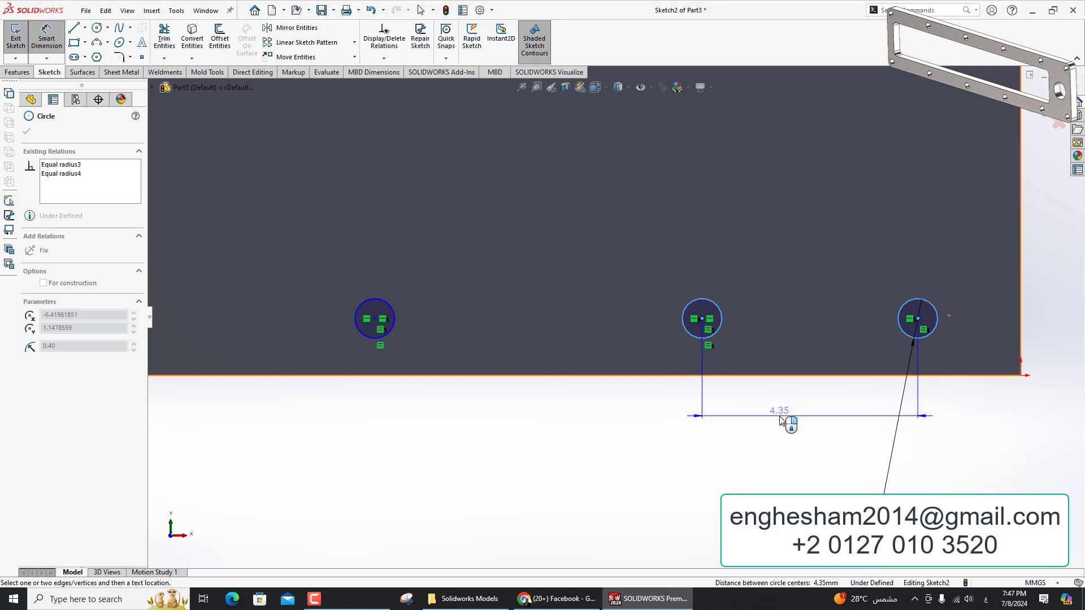
{"action": "left_click", "coordinate": [780, 420]}
{"action": "type", "text": "5"}
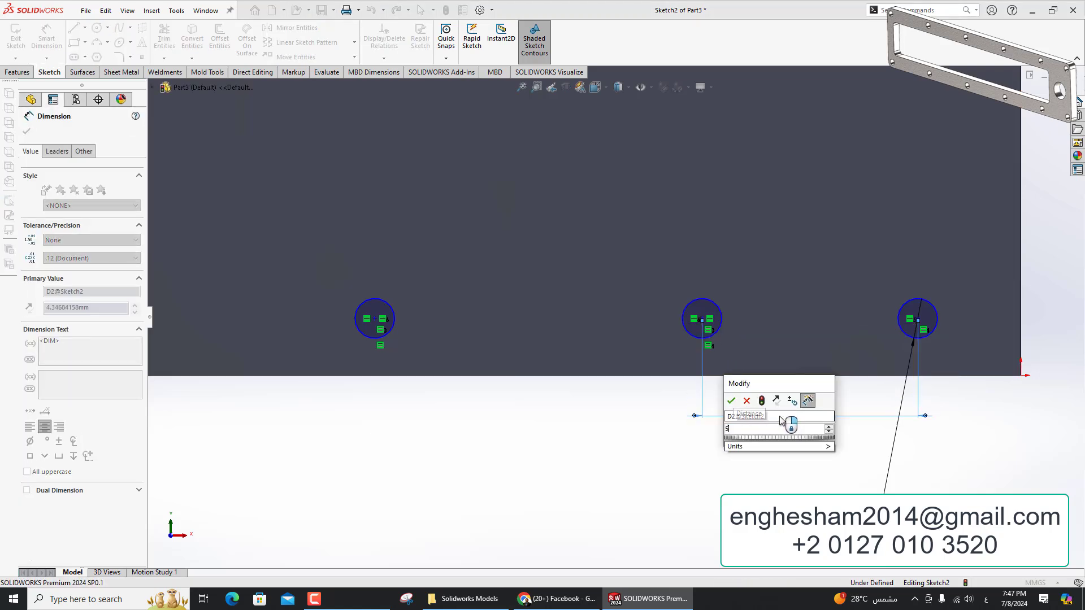
{"action": "key", "text": "Return"}
{"action": "left_click", "coordinate": [704, 337]}
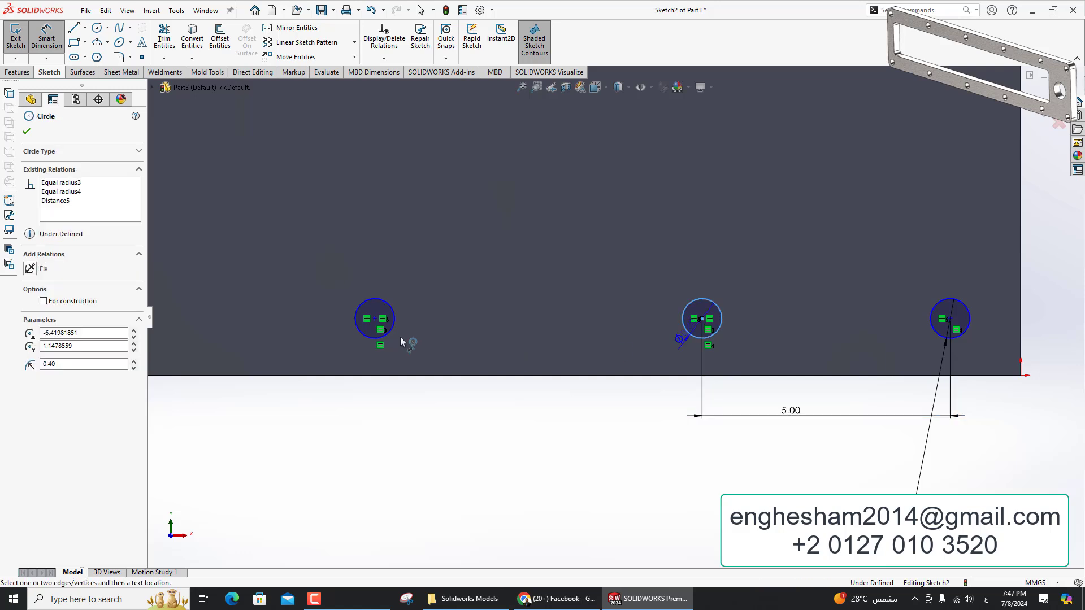
{"action": "key", "text": "Escape"}
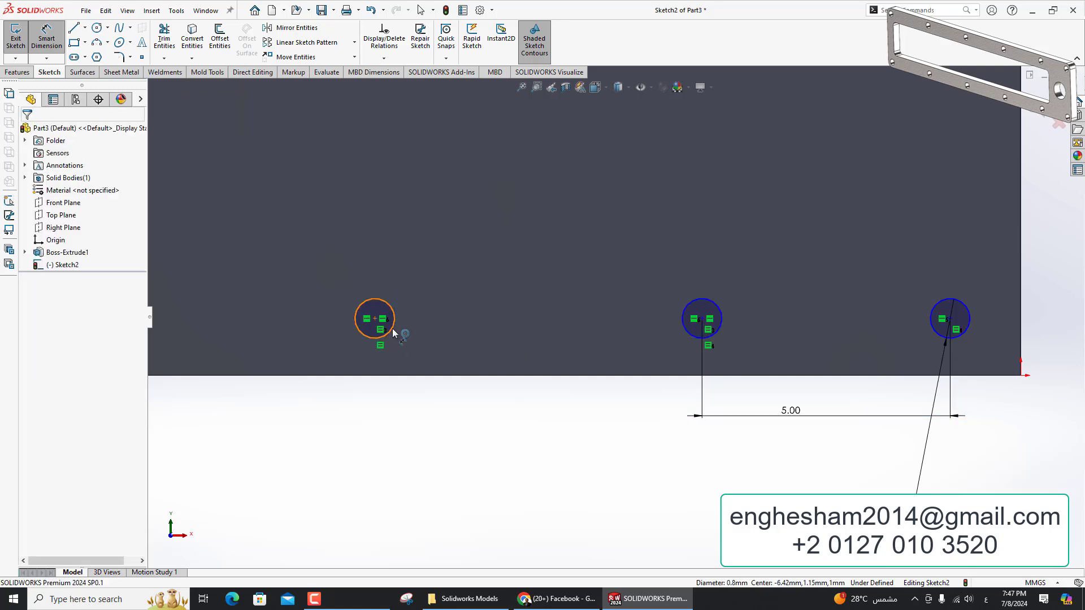
Space a left hole 12.30 mm from the right-end hole
{"action": "left_click", "coordinate": [395, 328]}
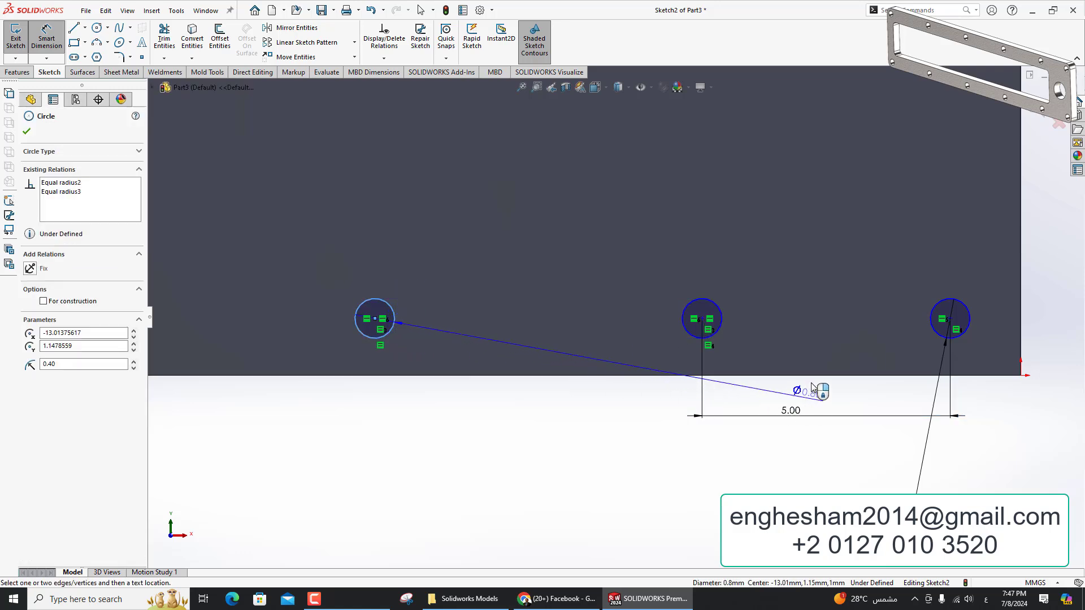
{"action": "left_click", "coordinate": [933, 333]}
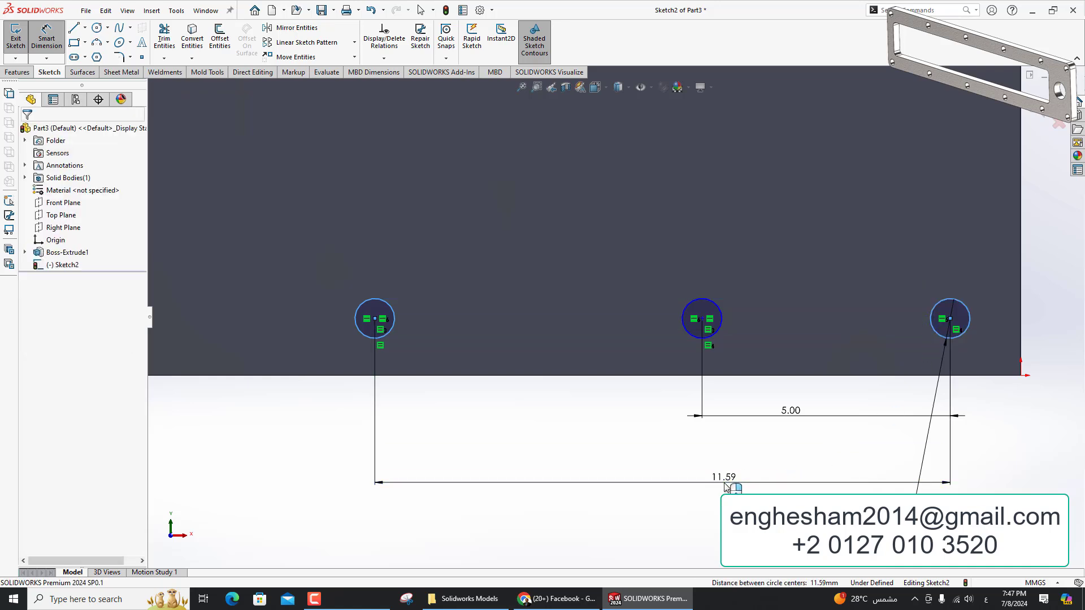
{"action": "left_click", "coordinate": [726, 483]}
{"action": "type", "text": "12.3"}
{"action": "key", "text": "Return"}
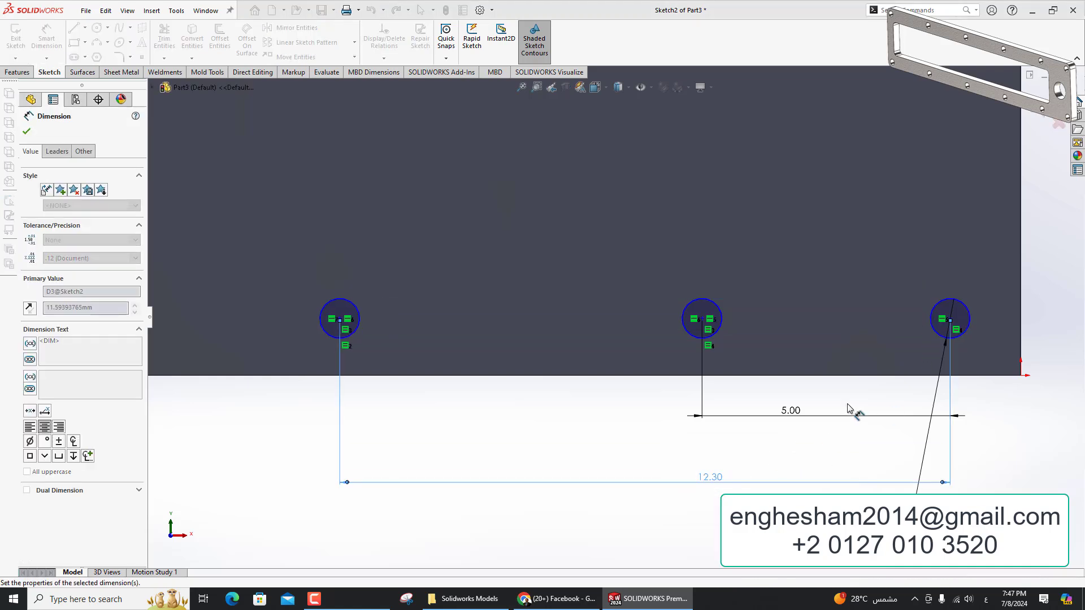
Space the next hole 19.70 mm from the right-end hole
{"action": "left_click", "coordinate": [931, 334]}
{"action": "scroll", "coordinate": [615, 313], "scroll_direction": "up", "scroll_amount": 3}
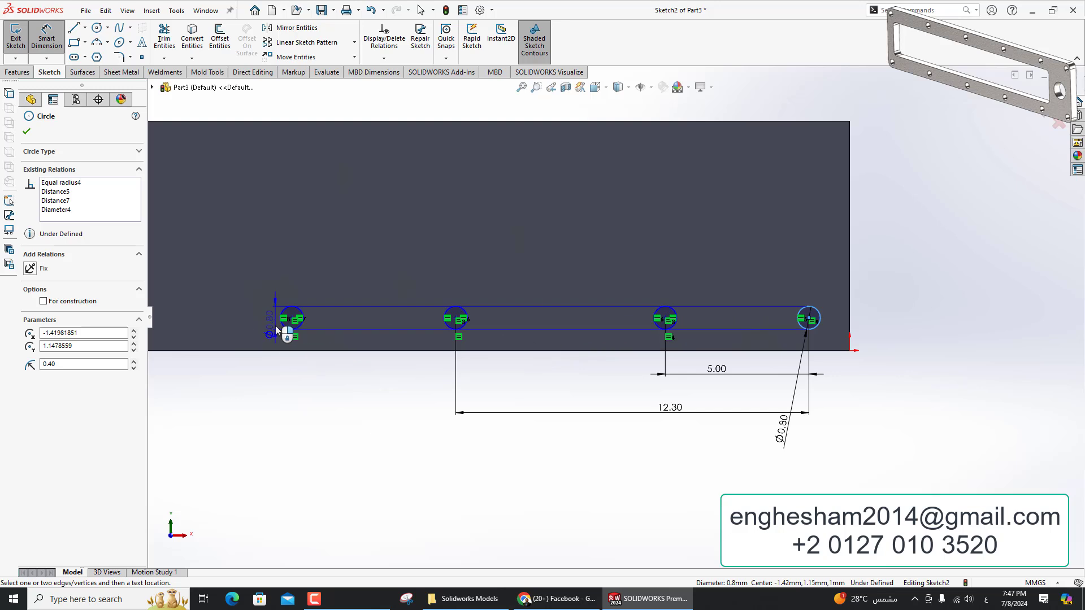
{"action": "left_click", "coordinate": [291, 320]}
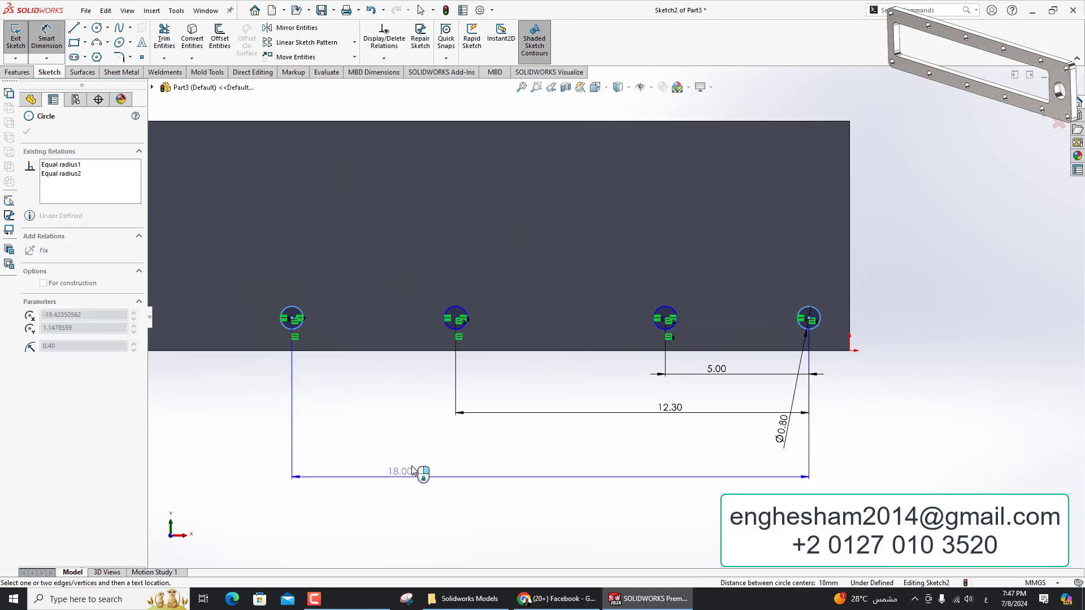
{"action": "left_click", "coordinate": [421, 439]}
{"action": "type", "text": "19.7"}
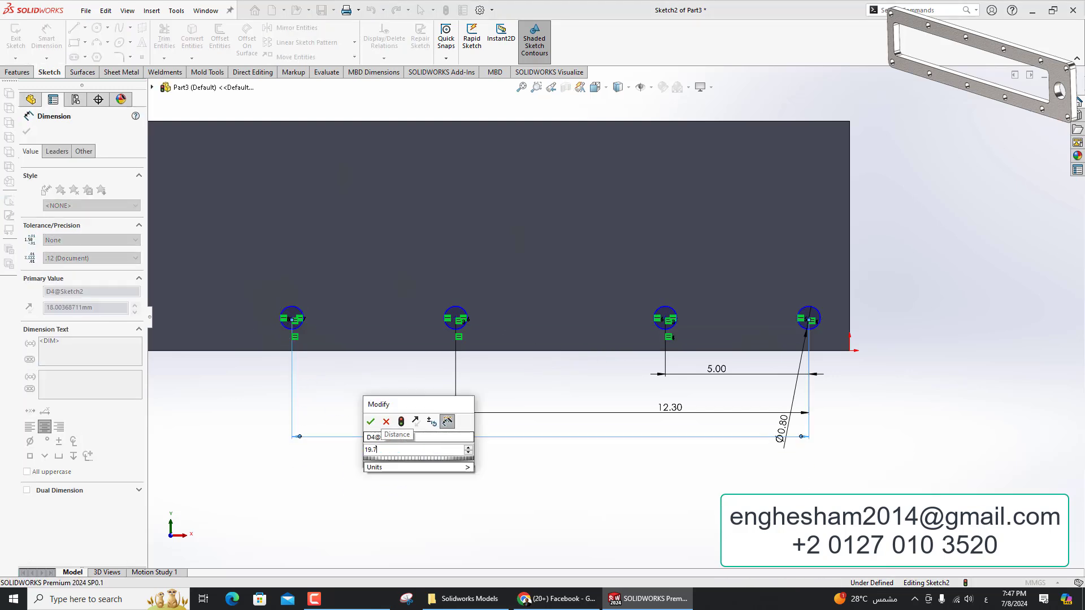
{"action": "key", "text": "Return"}
{"action": "scroll", "coordinate": [226, 350], "scroll_direction": "up", "scroll_amount": 2}
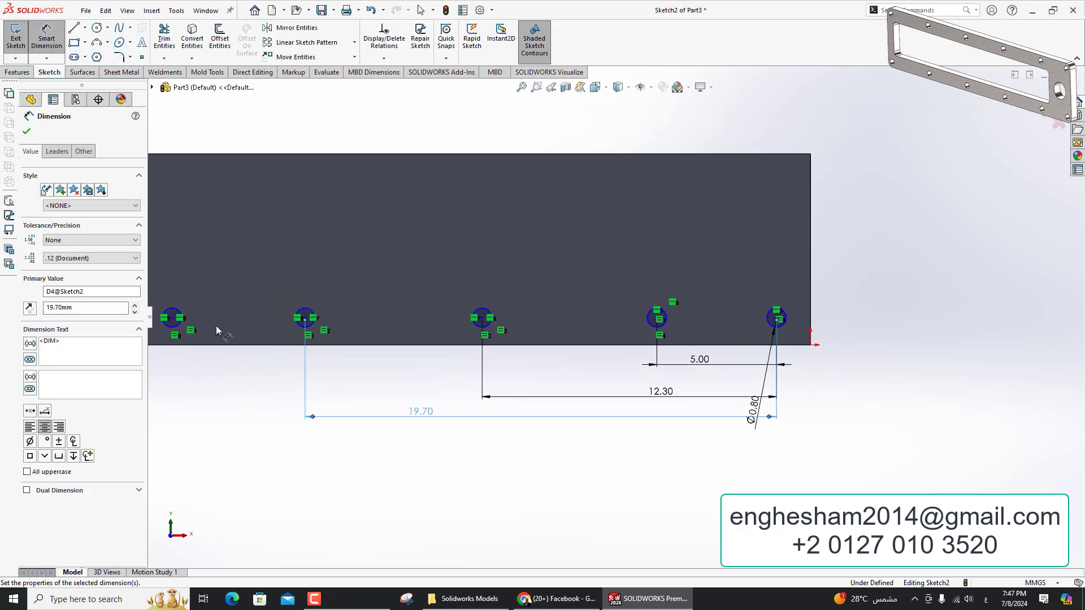
Space another hole 27.10 mm from the right-end hole
{"action": "left_click", "coordinate": [176, 328]}
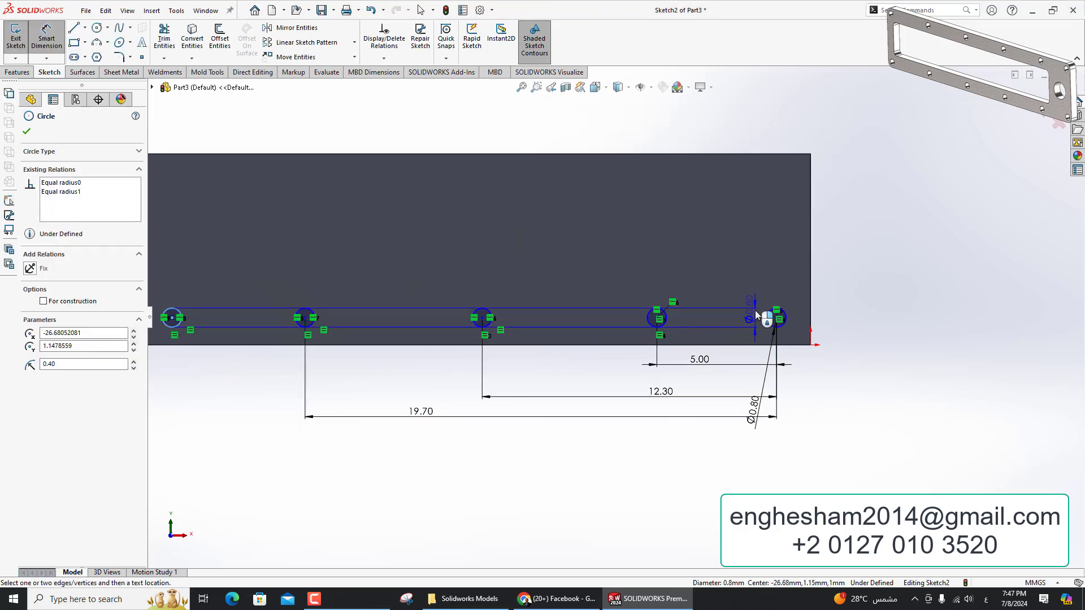
{"action": "left_click", "coordinate": [766, 318]}
{"action": "left_click", "coordinate": [485, 458]}
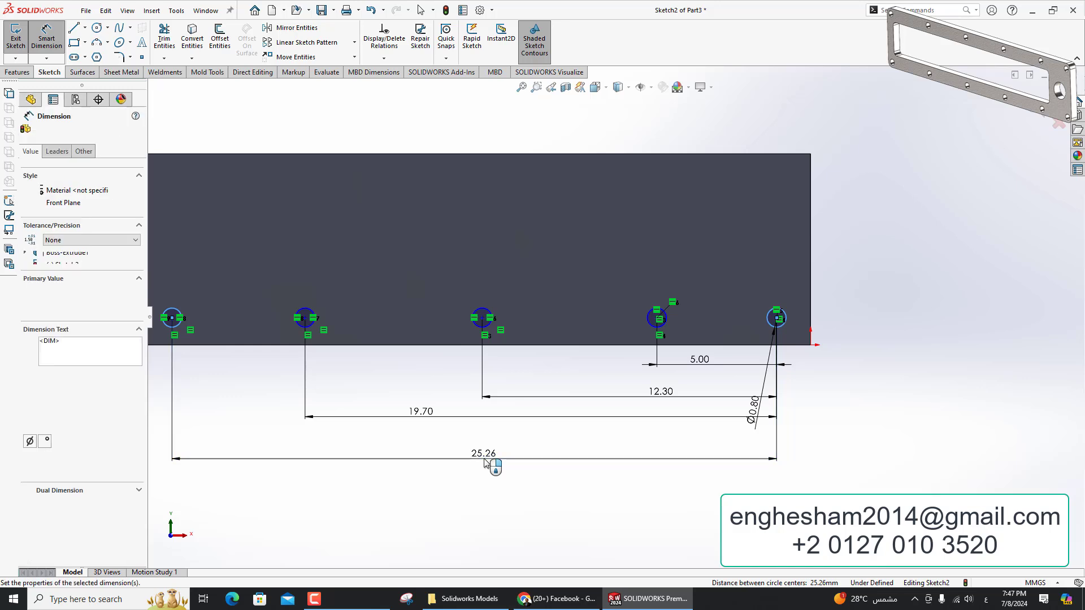
{"action": "type", "text": "27.10"}
{"action": "key", "text": "Return"}
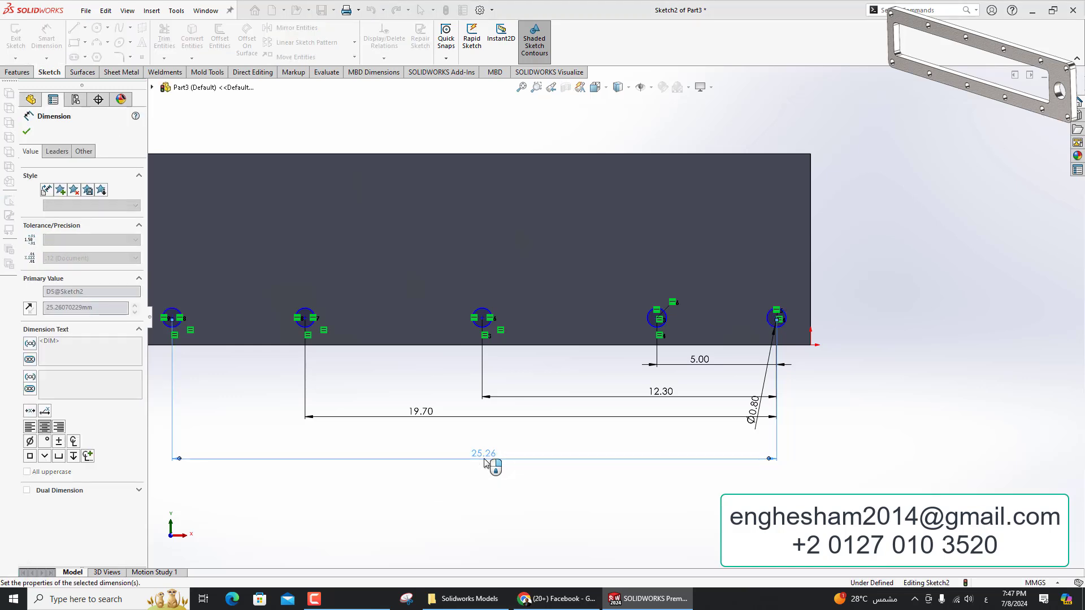
{"action": "scroll", "coordinate": [176, 322], "scroll_direction": "down", "scroll_amount": 3}
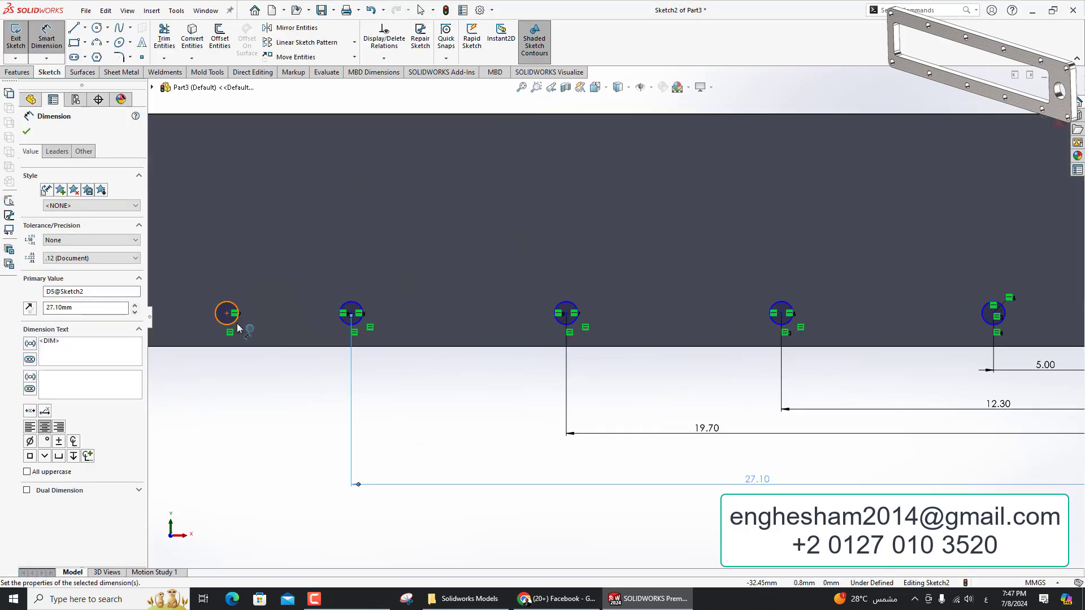
Space the leftmost hole 34.40 mm from the right-end hole
{"action": "left_click", "coordinate": [226, 326]}
{"action": "scroll", "coordinate": [989, 373], "scroll_direction": "down", "scroll_amount": 3}
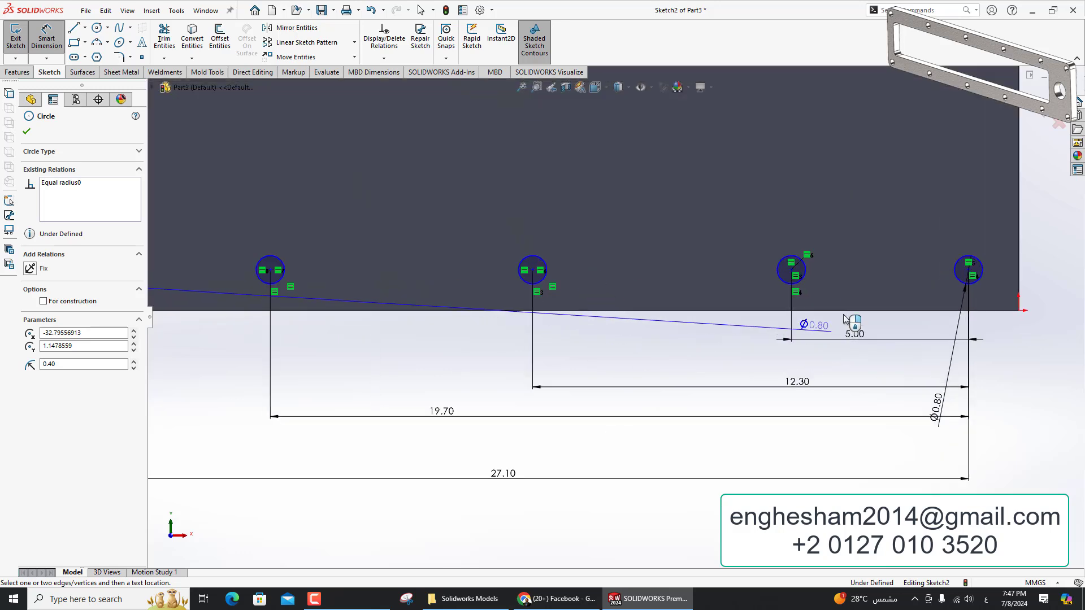
{"action": "left_click", "coordinate": [969, 270]}
{"action": "left_click", "coordinate": [667, 524]}
{"action": "type", "text": "34"}
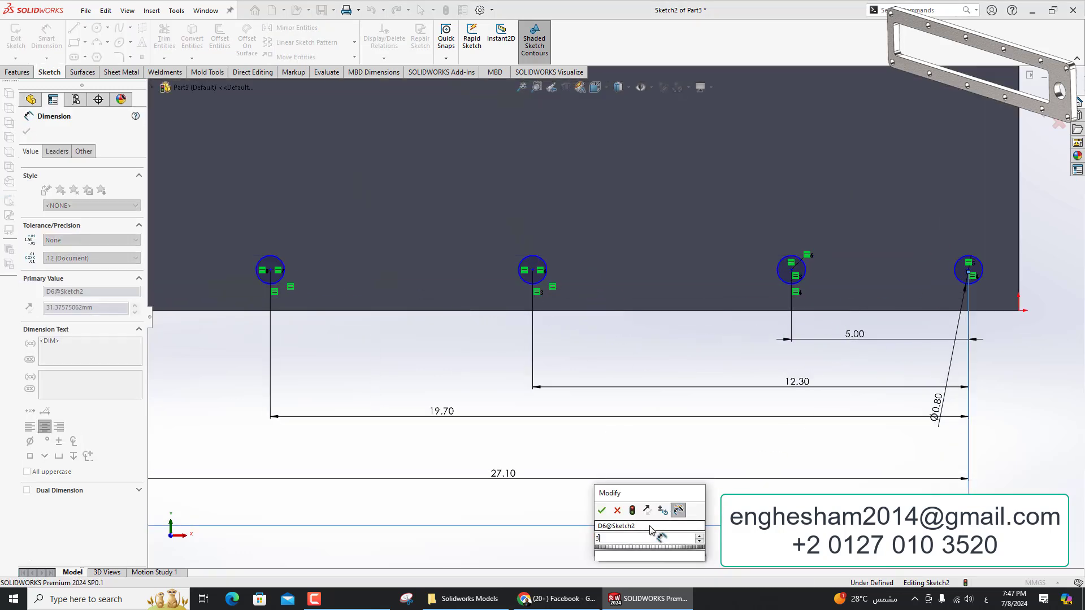
{"action": "type", "text": ".4"}
{"action": "key", "text": "Return"}
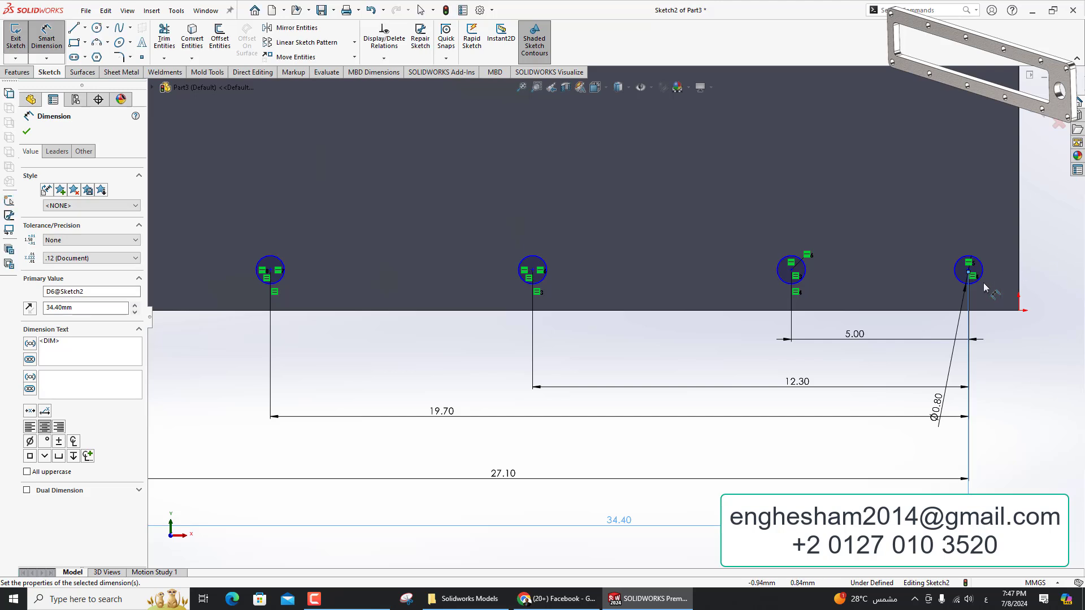
{"action": "left_click", "coordinate": [982, 281]}
{"action": "scroll", "coordinate": [904, 339], "scroll_direction": "up", "scroll_amount": 4}
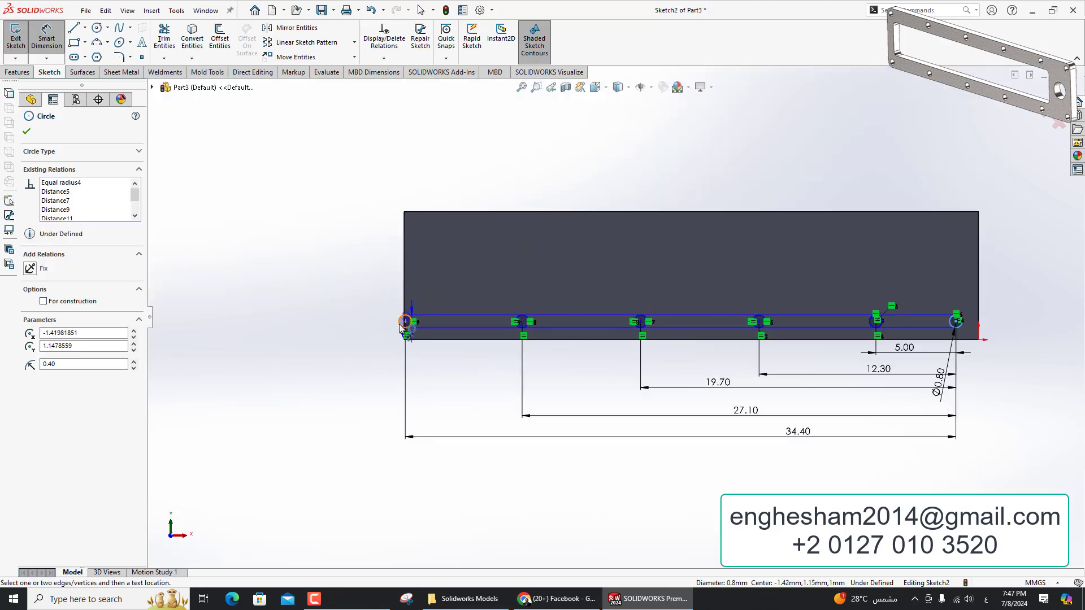
Add a redundant 34.40 mm spacing between the outermost holes as a driven dimension
{"action": "left_click", "coordinate": [402, 323]}
{"action": "left_click", "coordinate": [494, 464]}
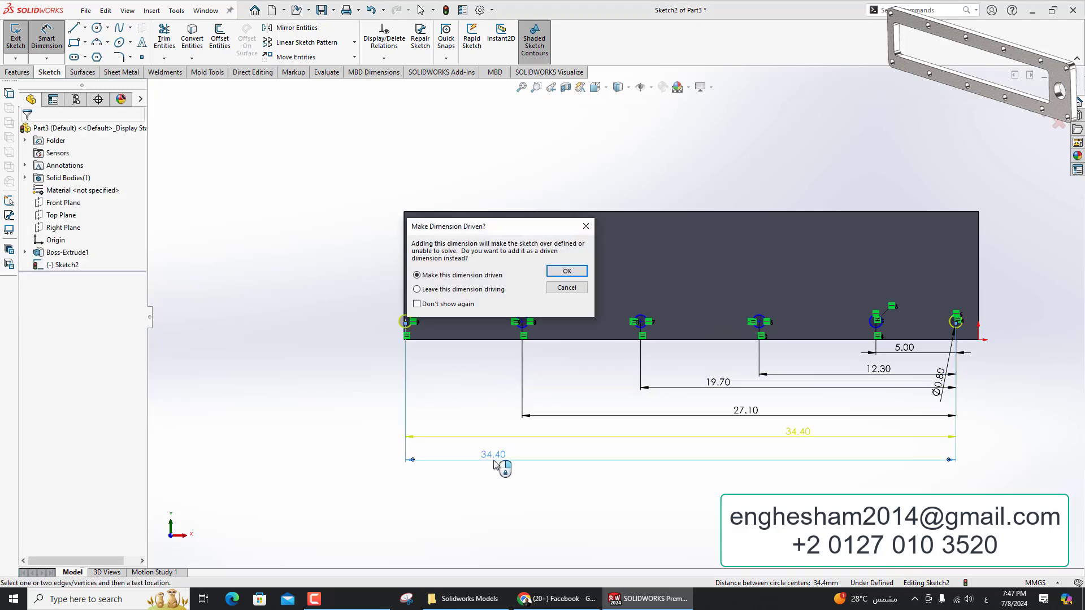
{"action": "key", "text": "Return"}
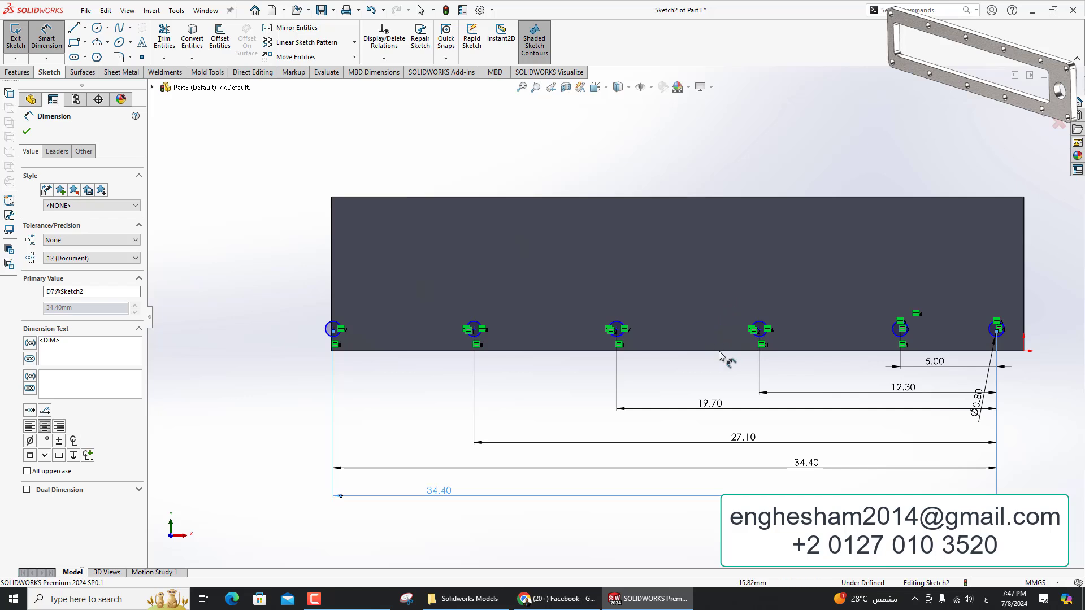
{"action": "key", "text": "Escape"}
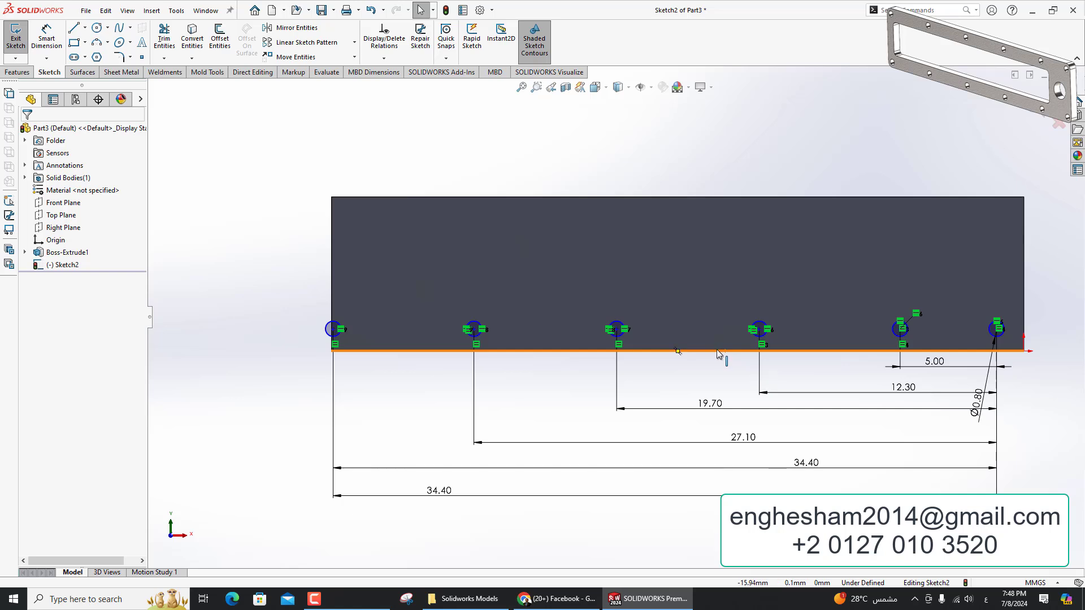
{"action": "scroll", "coordinate": [1001, 356], "scroll_direction": "down", "scroll_amount": 1}
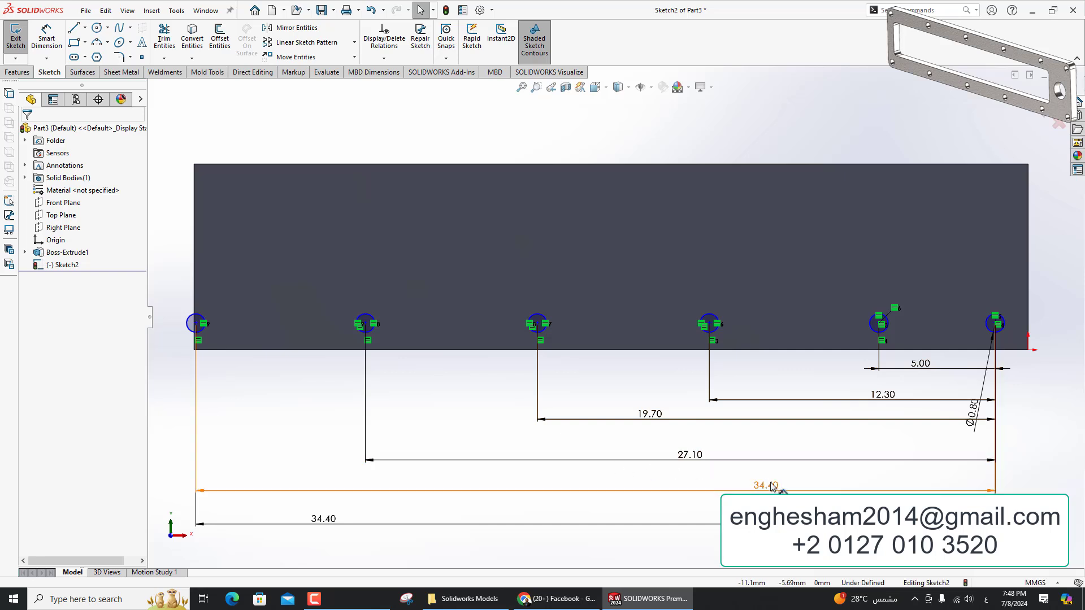
{"action": "scroll", "coordinate": [764, 478], "scroll_direction": "up", "scroll_amount": 2}
{"action": "scroll", "coordinate": [771, 441], "scroll_direction": "down", "scroll_amount": 1}
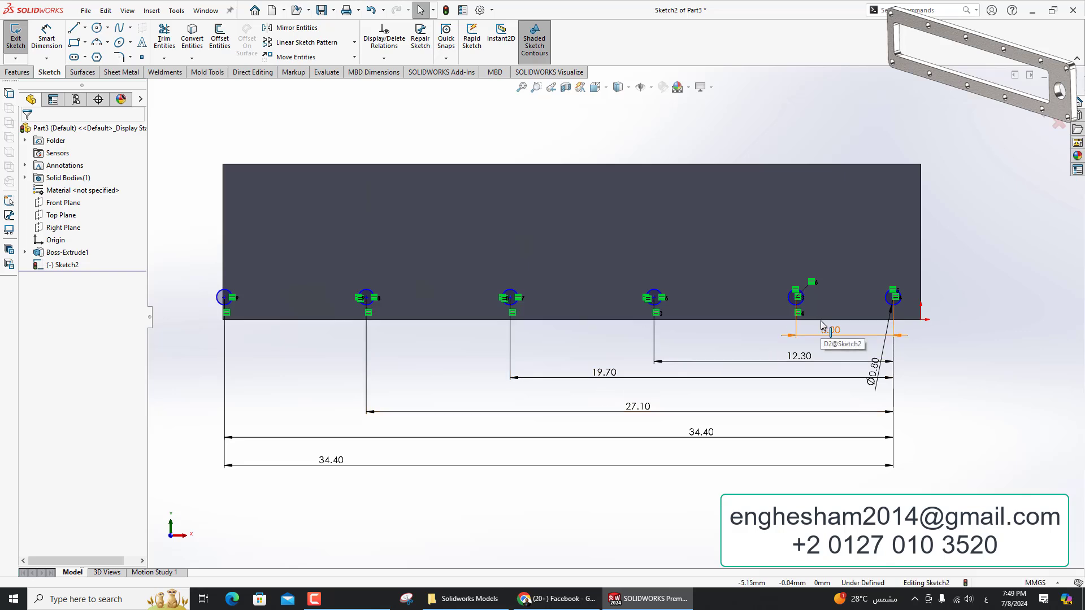
Delete the duplicate 34.40 dimension and drag the right-end hole centre to the right
{"action": "left_click", "coordinate": [324, 460]}
{"action": "key", "text": "Delete"}
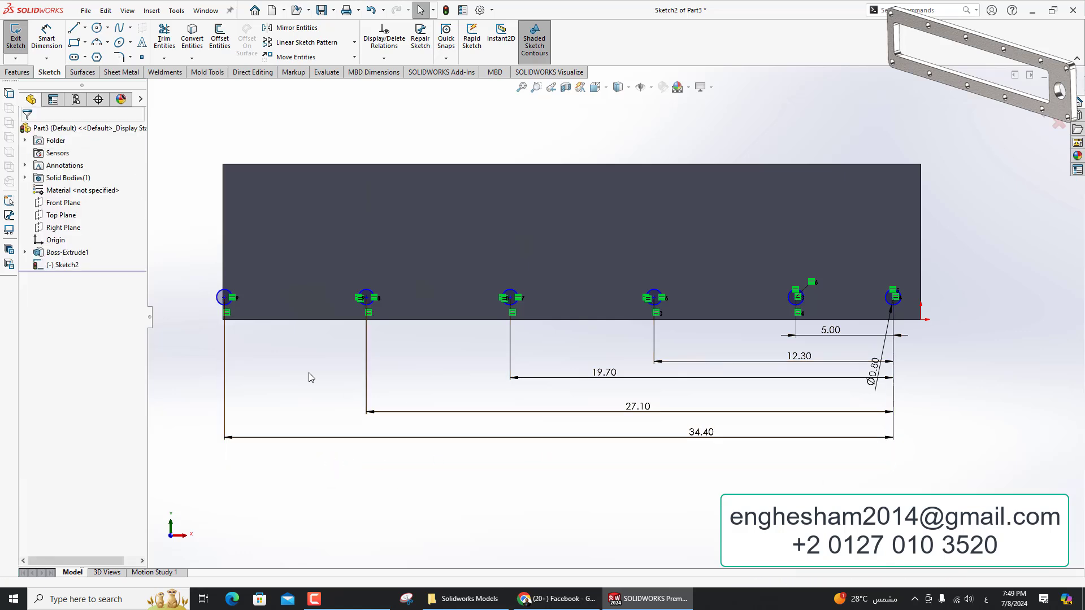
{"action": "scroll", "coordinate": [903, 306], "scroll_direction": "down", "scroll_amount": 10}
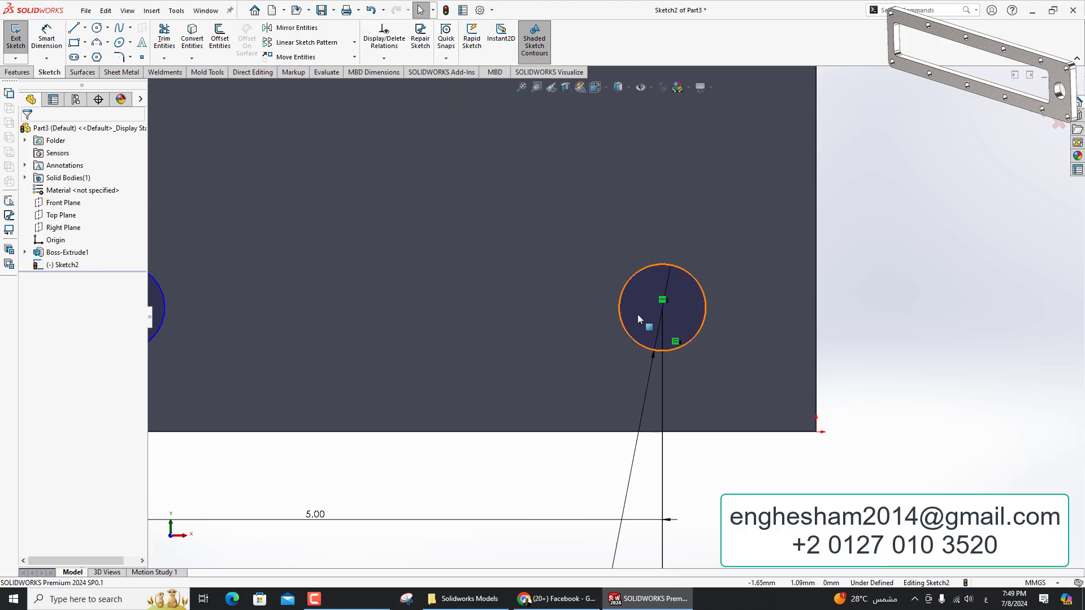
{"action": "mouse_move", "coordinate": [667, 308]}
{"action": "left_mouse_down"}
{"action": "mouse_move", "coordinate": [732, 315]}
{"action": "mouse_move", "coordinate": [731, 330]}
{"action": "left_mouse_up"}
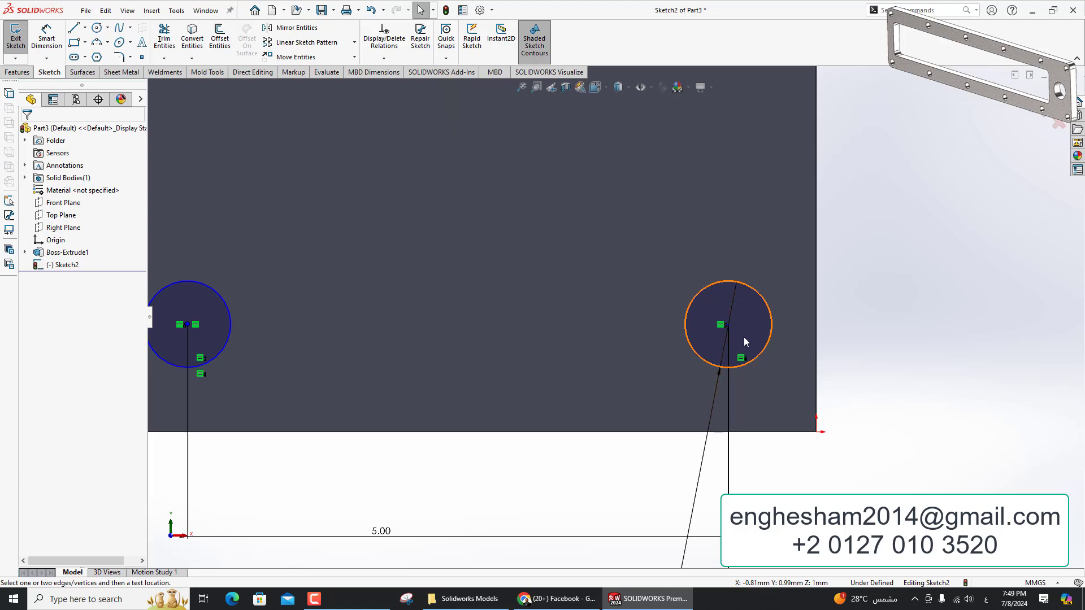
{"action": "scroll", "coordinate": [678, 211], "scroll_direction": "up", "scroll_amount": 1}
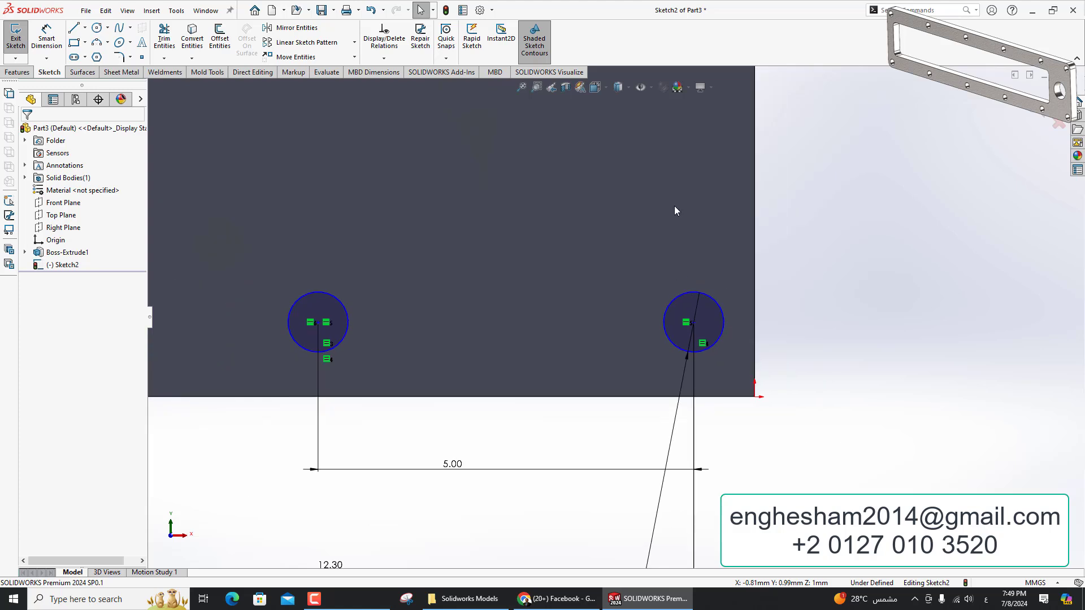
{"action": "scroll", "coordinate": [502, 162], "scroll_direction": "up", "scroll_amount": 2}
Pick the right-end hole centre and the midpoint of the plate's right edge
{"action": "key", "text": "d"}
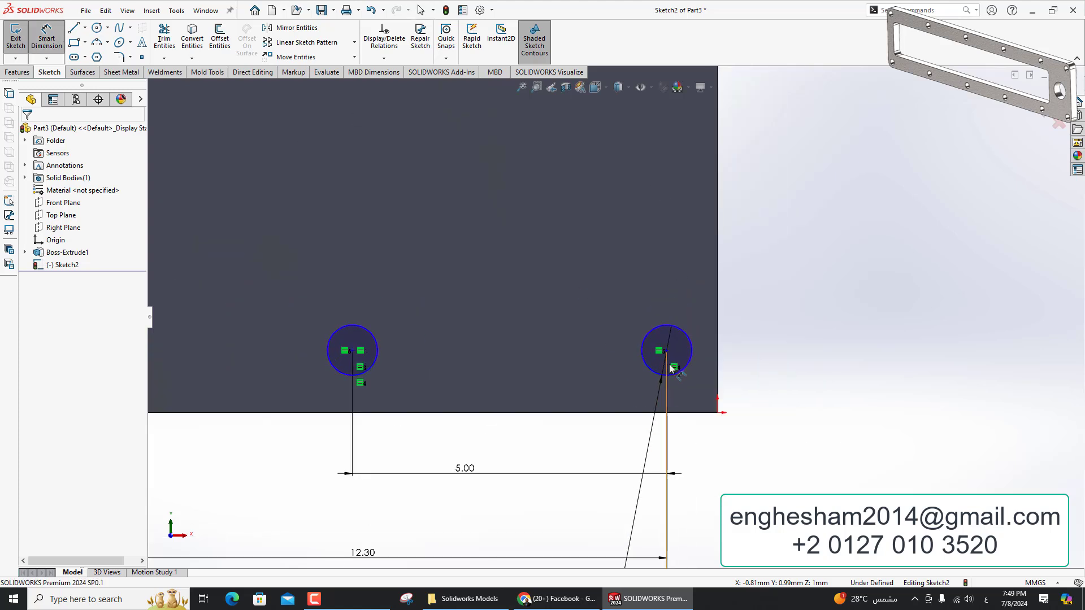
{"action": "left_click", "coordinate": [667, 351]}
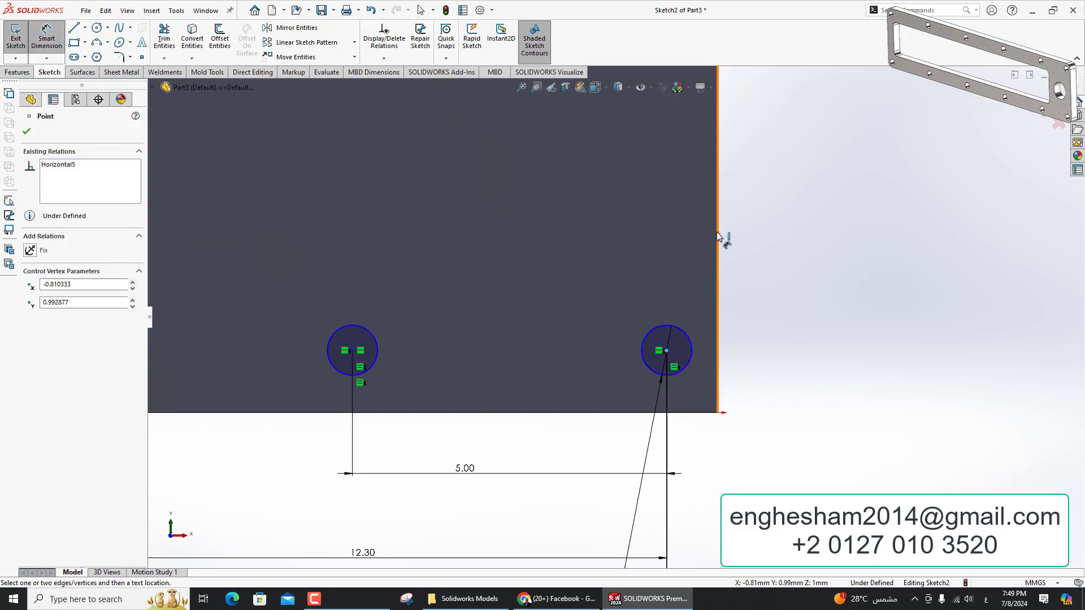
{"action": "key", "text": "Escape"}
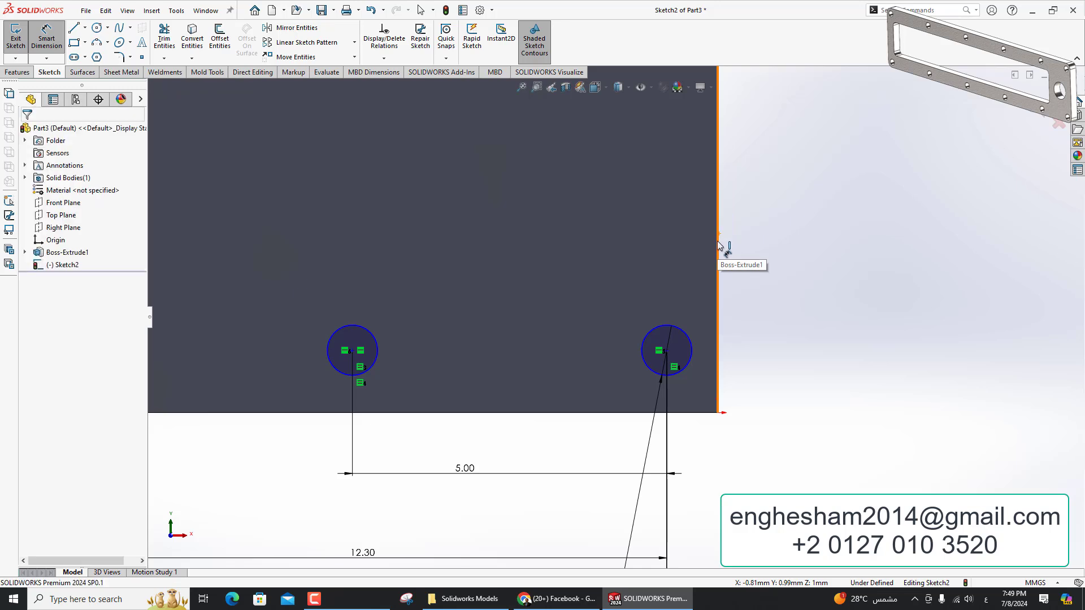
{"action": "key", "text": "Escape"}
{"action": "right_click", "coordinate": [719, 242]}
{"action": "left_click", "coordinate": [752, 251]}
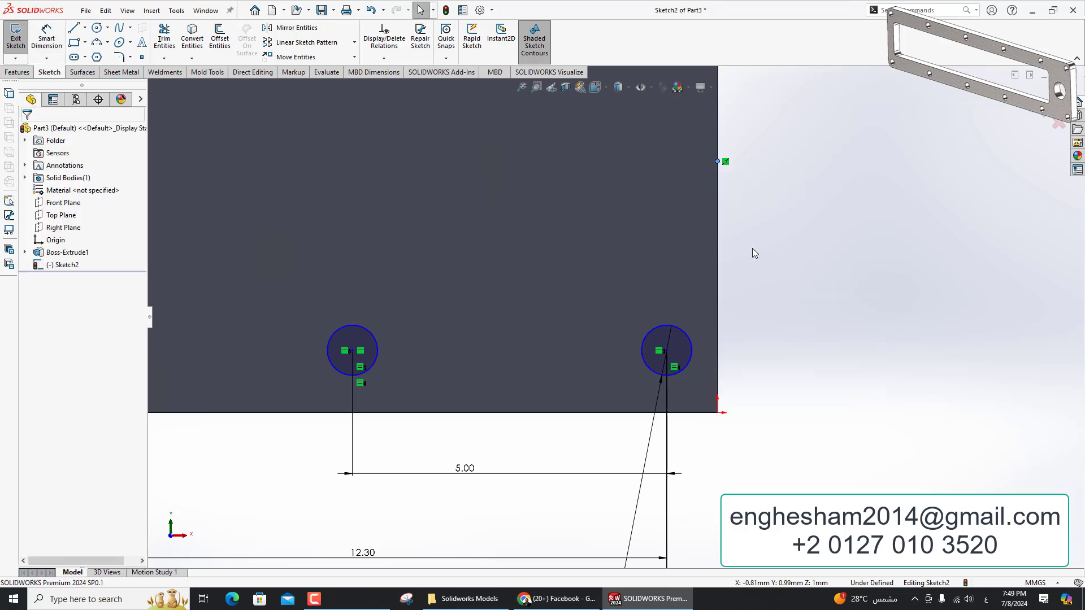
{"action": "scroll", "coordinate": [705, 263], "scroll_direction": "up", "scroll_amount": 2}
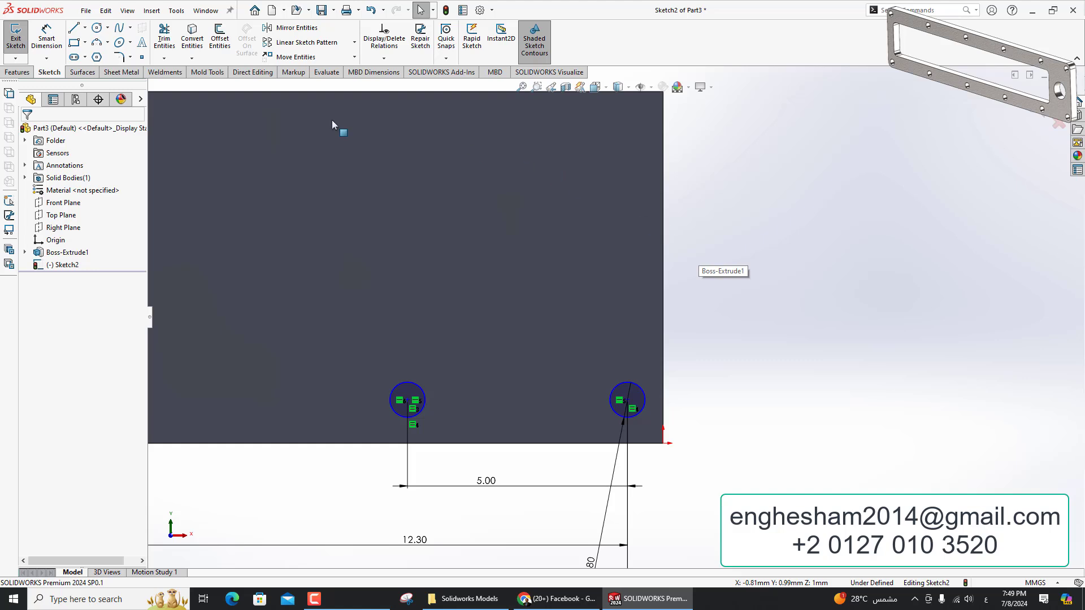
Dimension the end hole centre from the plate edge as 3.25 mm (6.5/2)
{"action": "left_click", "coordinate": [46, 36]}
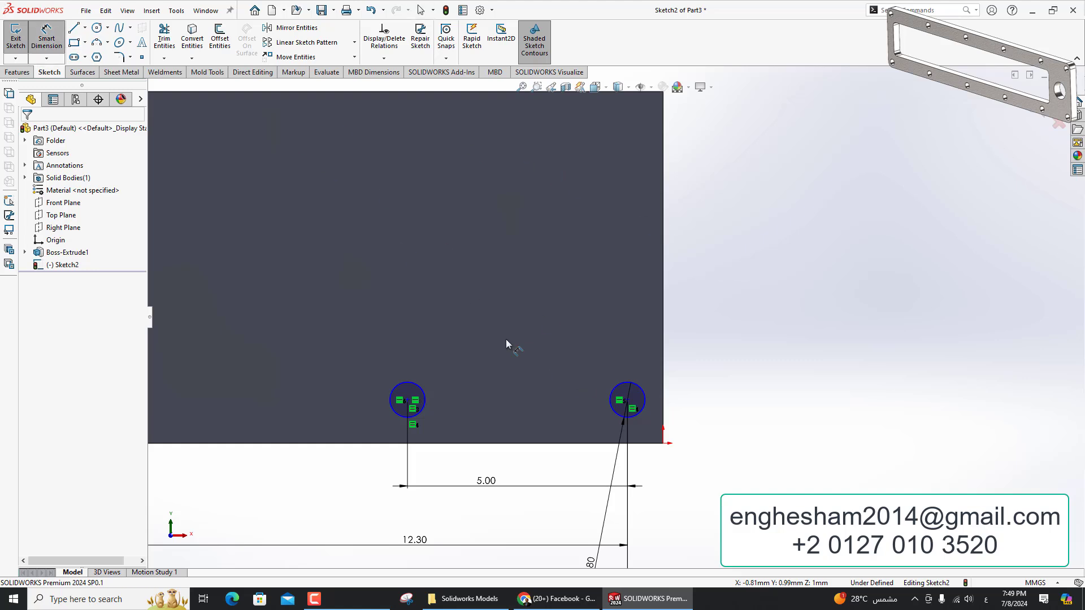
{"action": "left_click", "coordinate": [627, 400]}
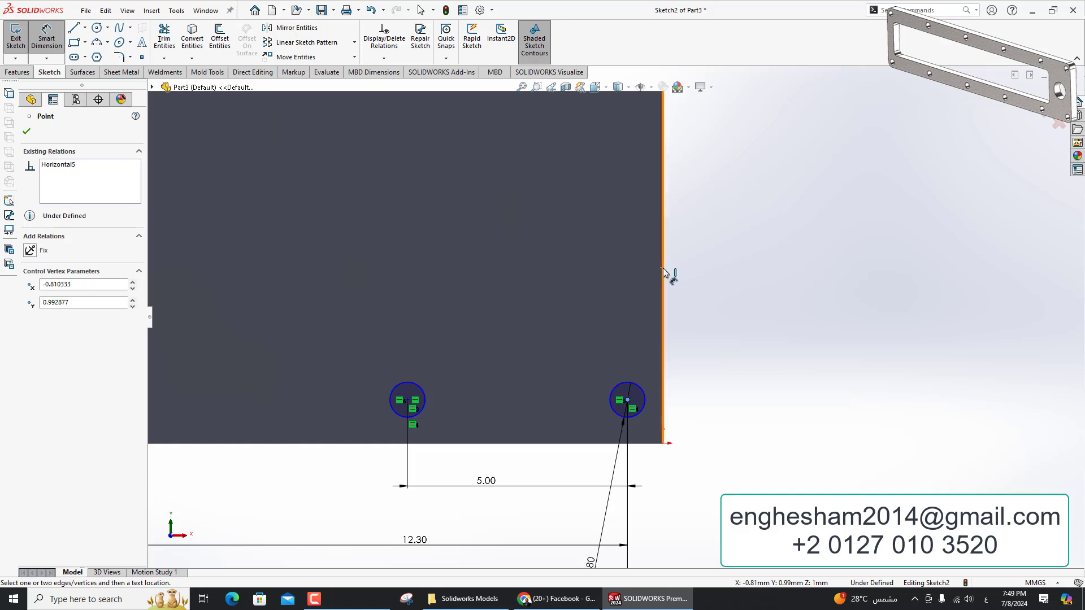
{"action": "left_click", "coordinate": [663, 271]}
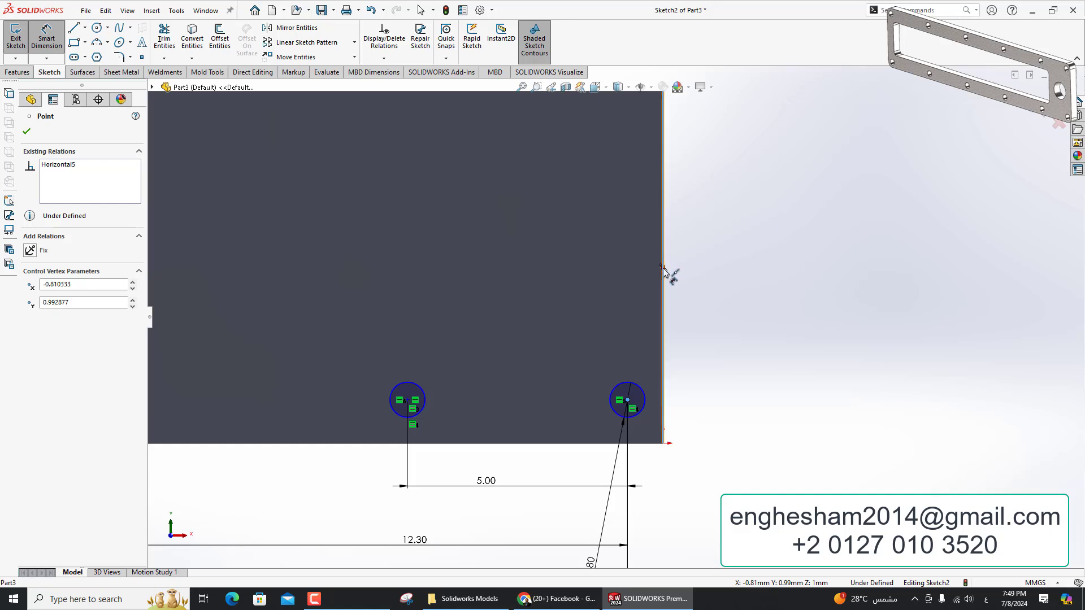
{"action": "left_click", "coordinate": [740, 331]}
{"action": "type", "text": ".5"}
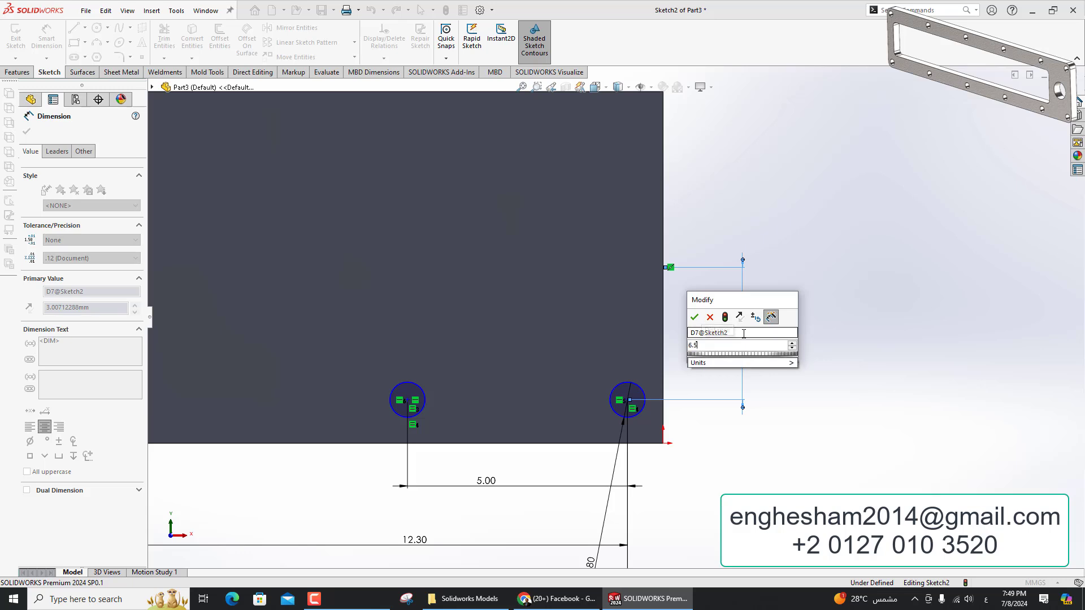
{"action": "type", "text": "/2"}
{"action": "key", "text": "Return"}
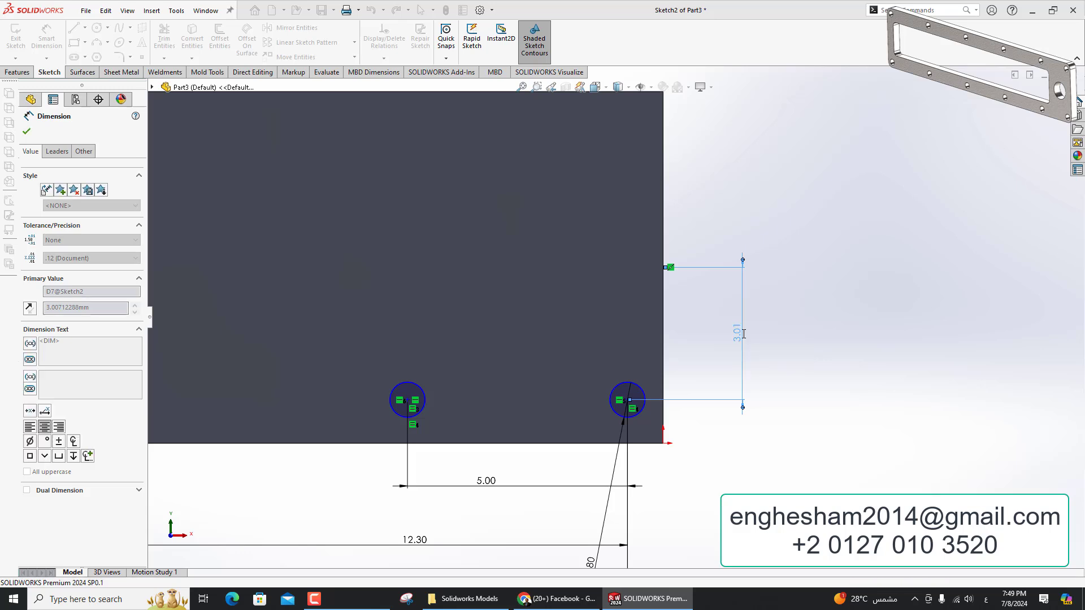
Dimension the end hole to the right edge as 1.5/2 (0.75 mm), fully defining Sketch2
{"action": "scroll", "coordinate": [631, 416], "scroll_direction": "down", "scroll_amount": 3}
{"action": "scroll", "coordinate": [633, 412], "scroll_direction": "up", "scroll_amount": 5}
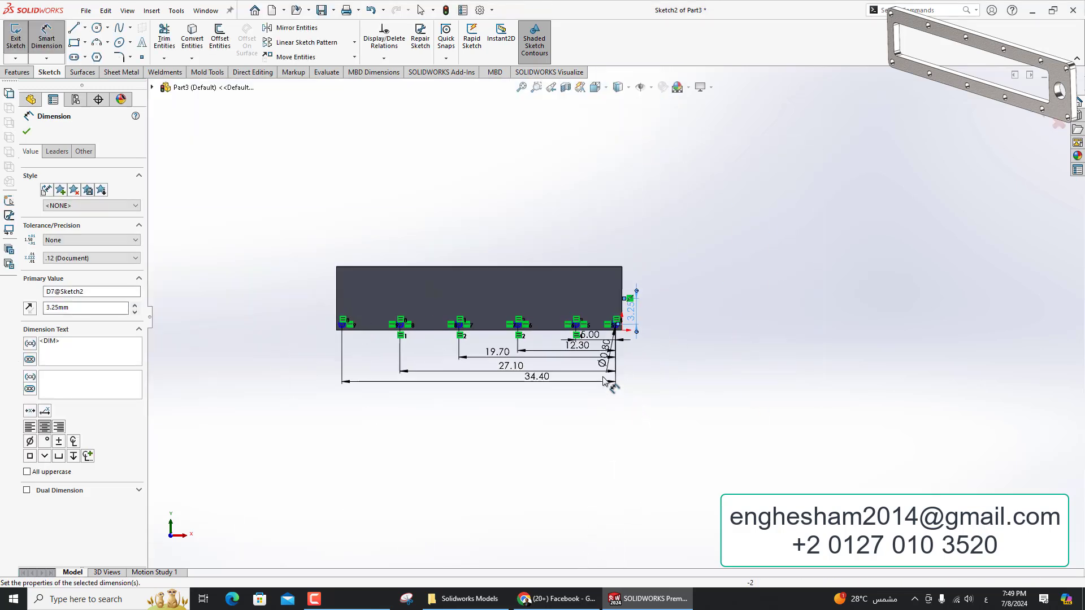
{"action": "scroll", "coordinate": [622, 339], "scroll_direction": "down", "scroll_amount": 2}
{"action": "scroll", "coordinate": [722, 288], "scroll_direction": "down", "scroll_amount": 2}
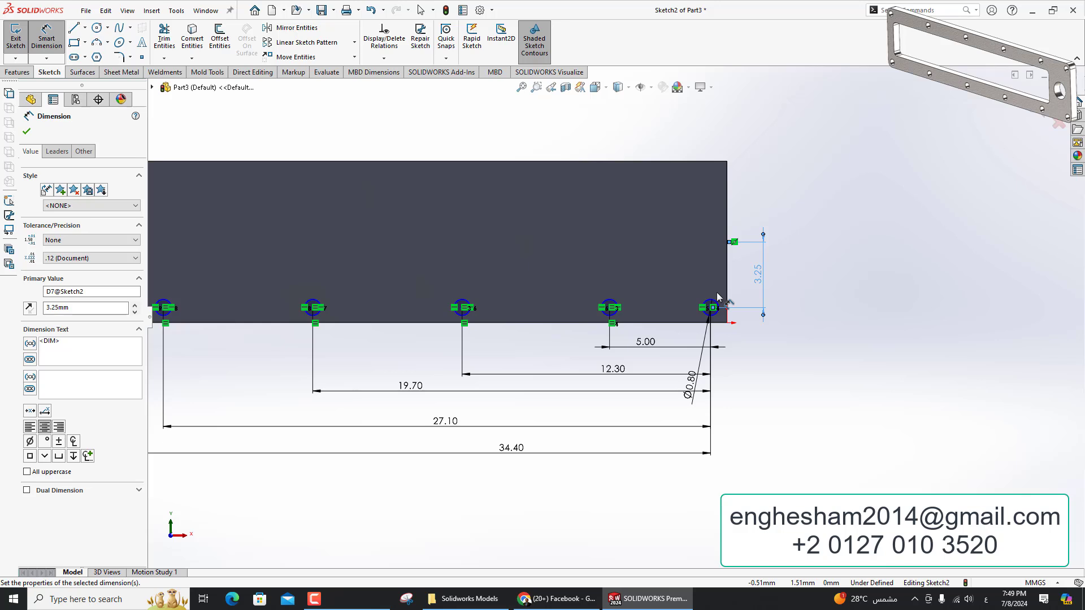
{"action": "scroll", "coordinate": [716, 293], "scroll_direction": "down", "scroll_amount": 2}
{"action": "scroll", "coordinate": [673, 303], "scroll_direction": "down", "scroll_amount": 2}
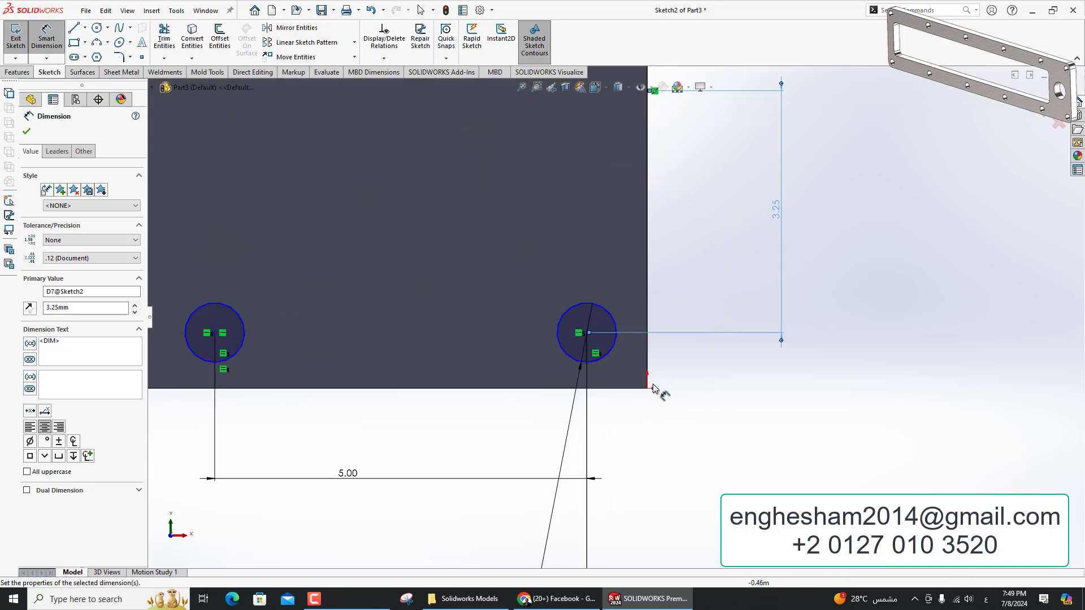
{"action": "left_click", "coordinate": [614, 352]}
{"action": "left_click", "coordinate": [650, 370]}
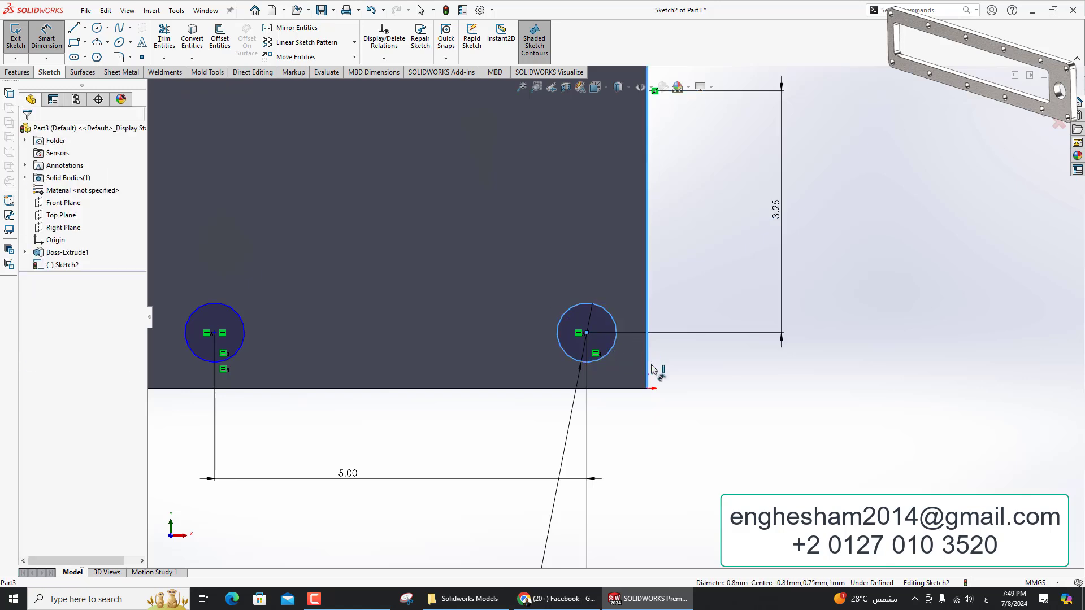
{"action": "left_click", "coordinate": [665, 434]}
{"action": "type", "text": "1.5"}
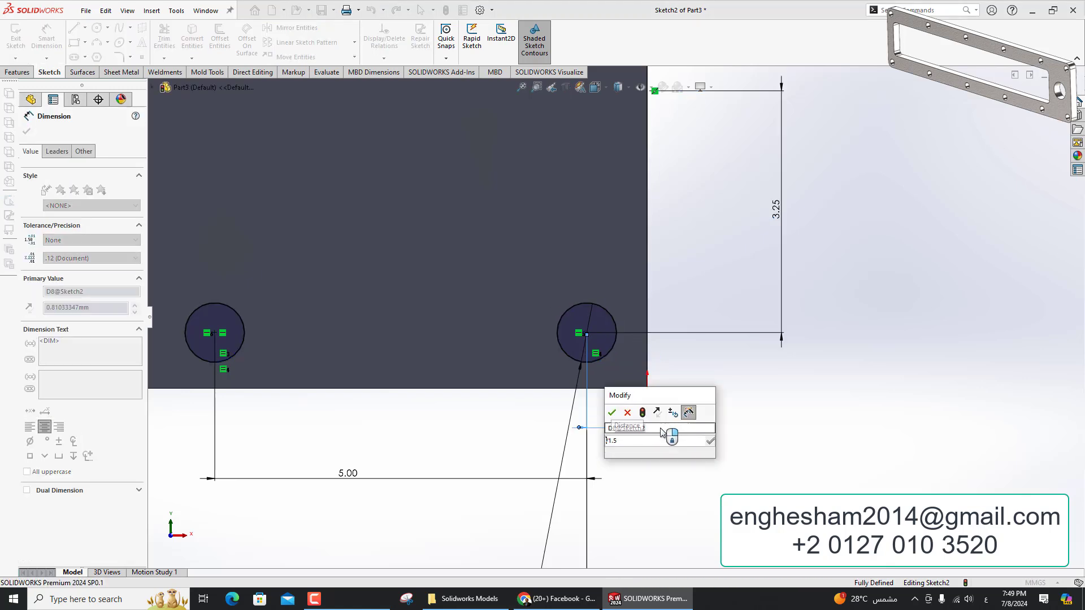
{"action": "type", "text": "/2"}
{"action": "key", "text": "Return"}
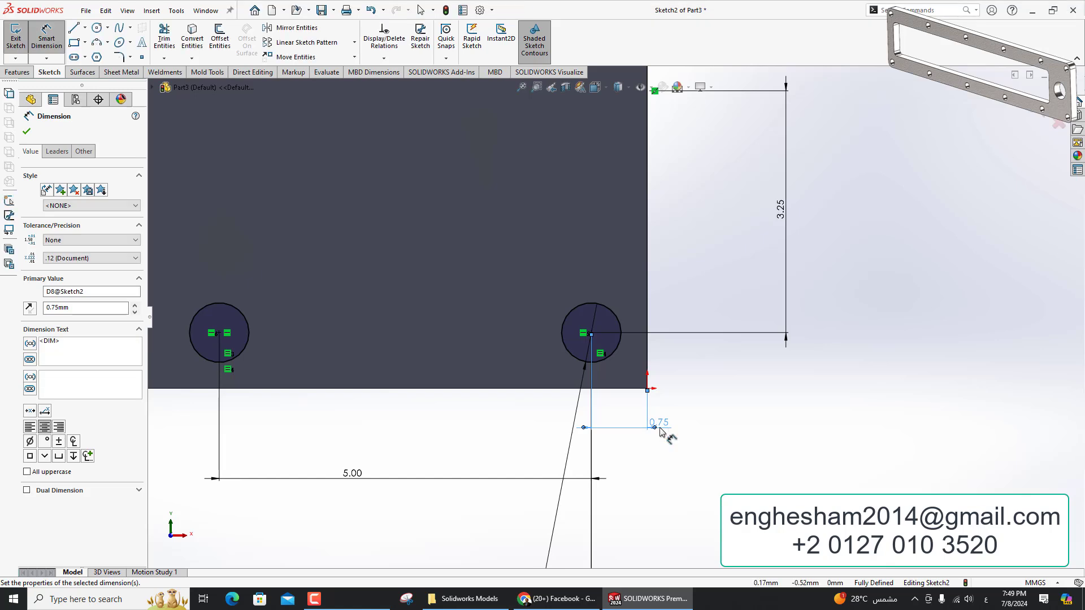
Extruded Cut the six 0.80 mm holes Through All the plate
{"action": "scroll", "coordinate": [616, 339], "scroll_direction": "up", "scroll_amount": 5}
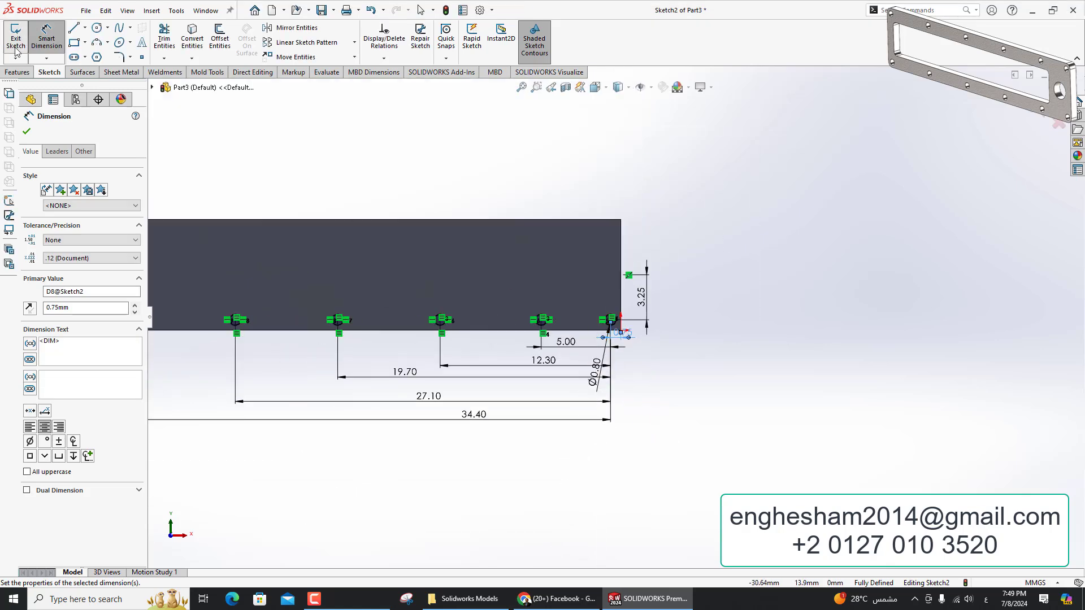
{"action": "left_click", "coordinate": [17, 71]}
{"action": "left_click", "coordinate": [167, 39]}
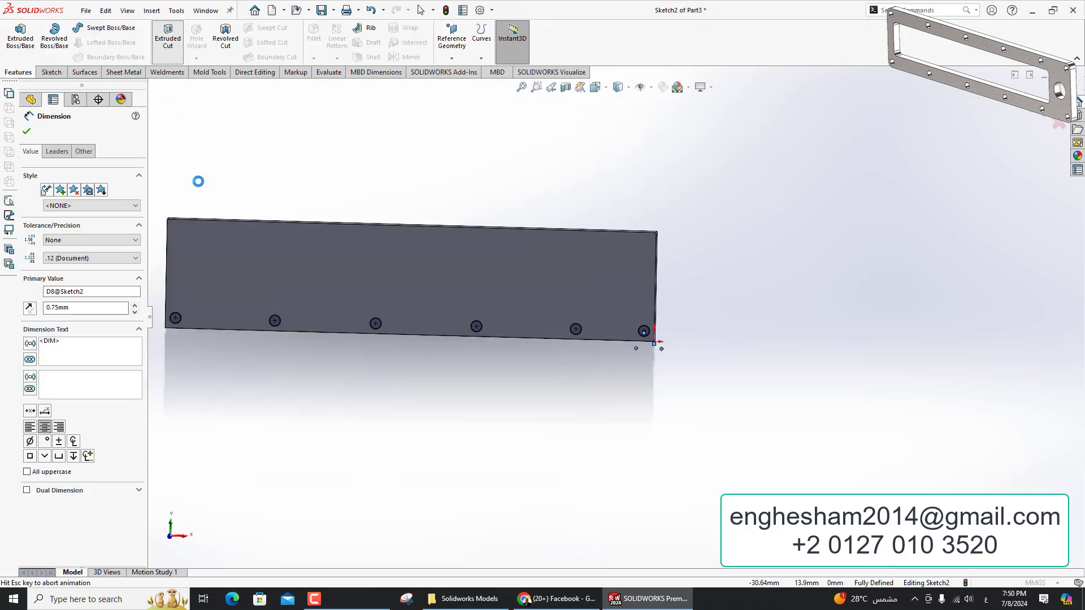
{"action": "left_click", "coordinate": [26, 131]}
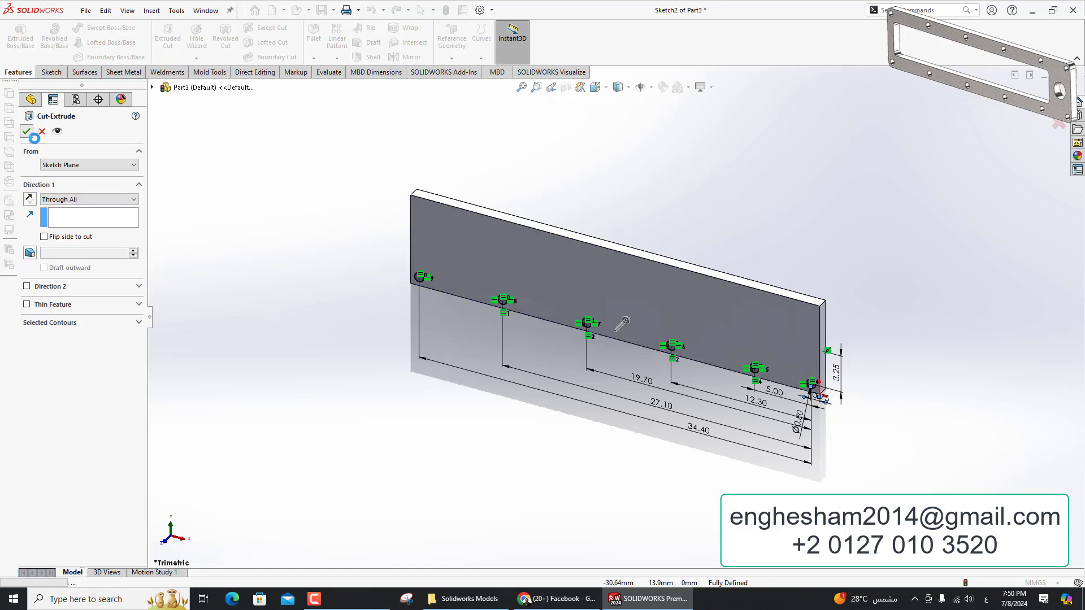
{"action": "left_click", "coordinate": [450, 58]}
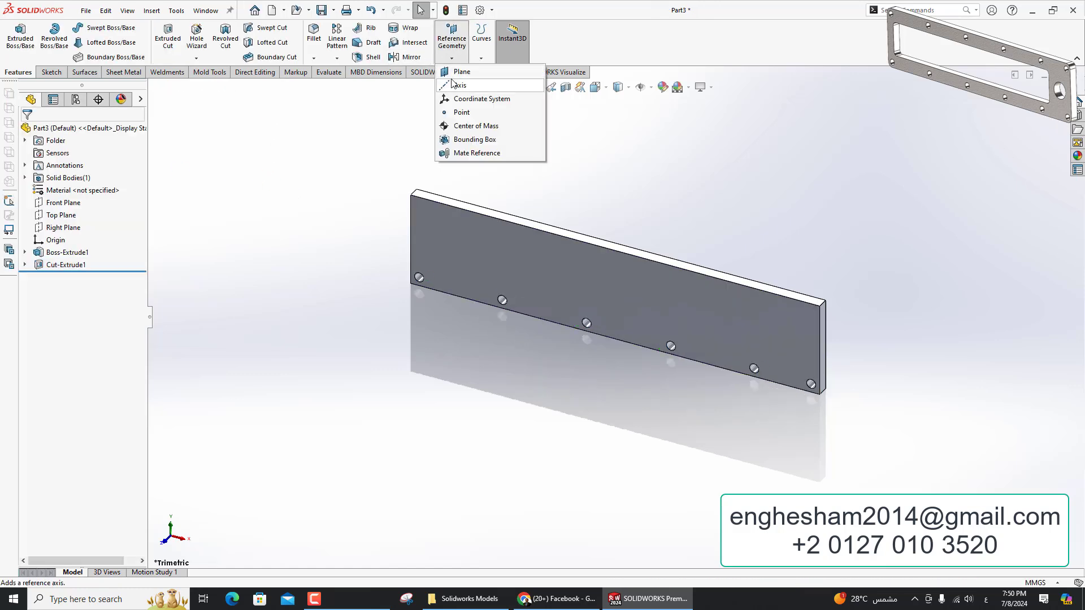
Create mid-thickness Plane1 between the plate's top and bottom faces
{"action": "scroll", "coordinate": [711, 296], "scroll_direction": "down", "scroll_amount": 3}
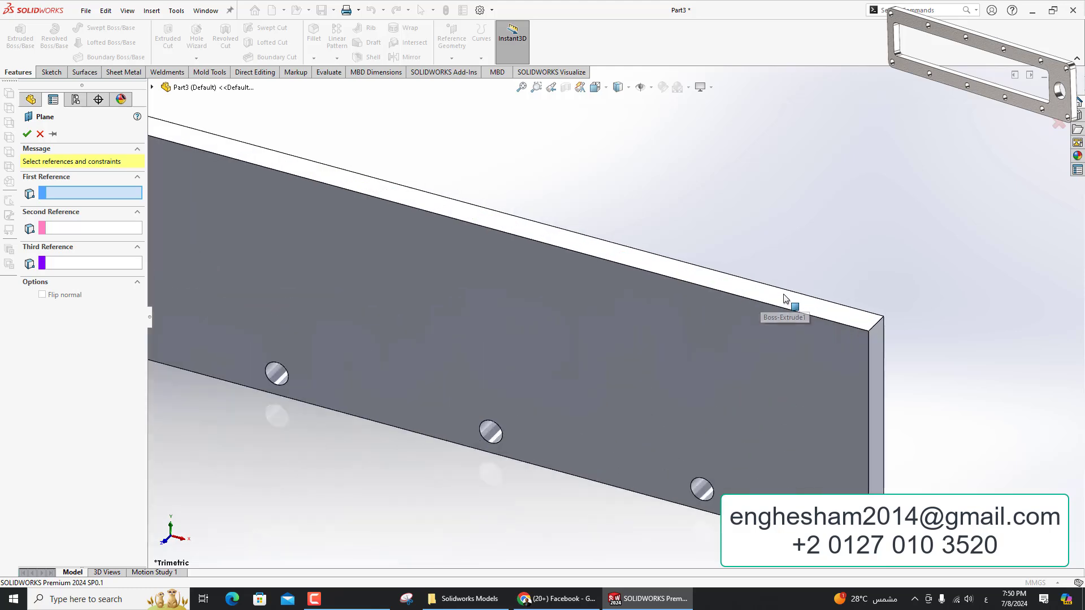
{"action": "left_click", "coordinate": [787, 305]}
{"action": "middle_click_drag", "start_coordinate": [788, 306], "coordinate": [627, 148]}
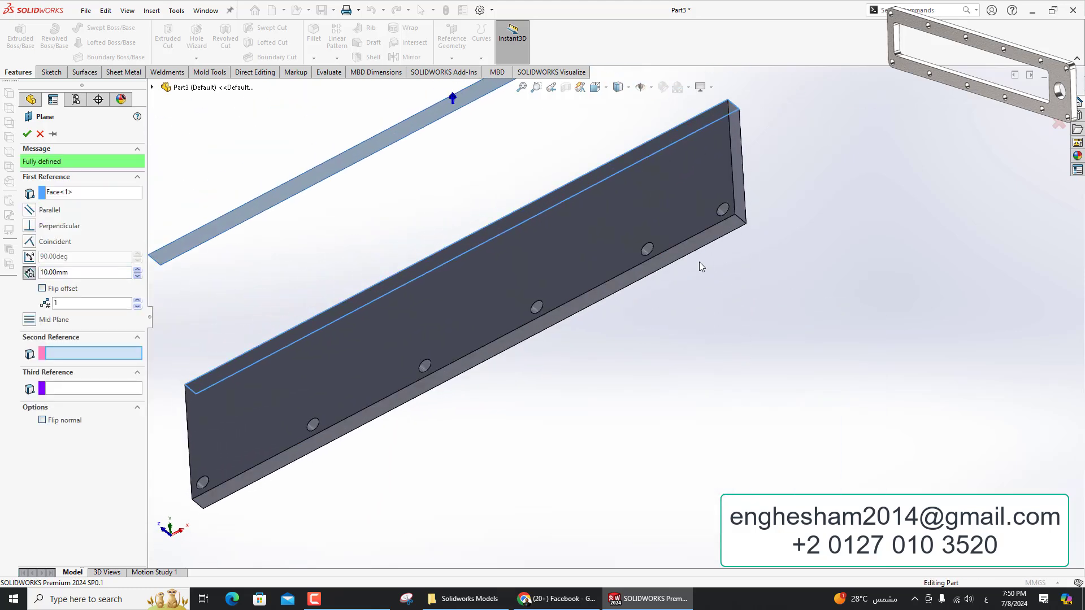
{"action": "left_click", "coordinate": [694, 249]}
{"action": "left_click", "coordinate": [27, 134]}
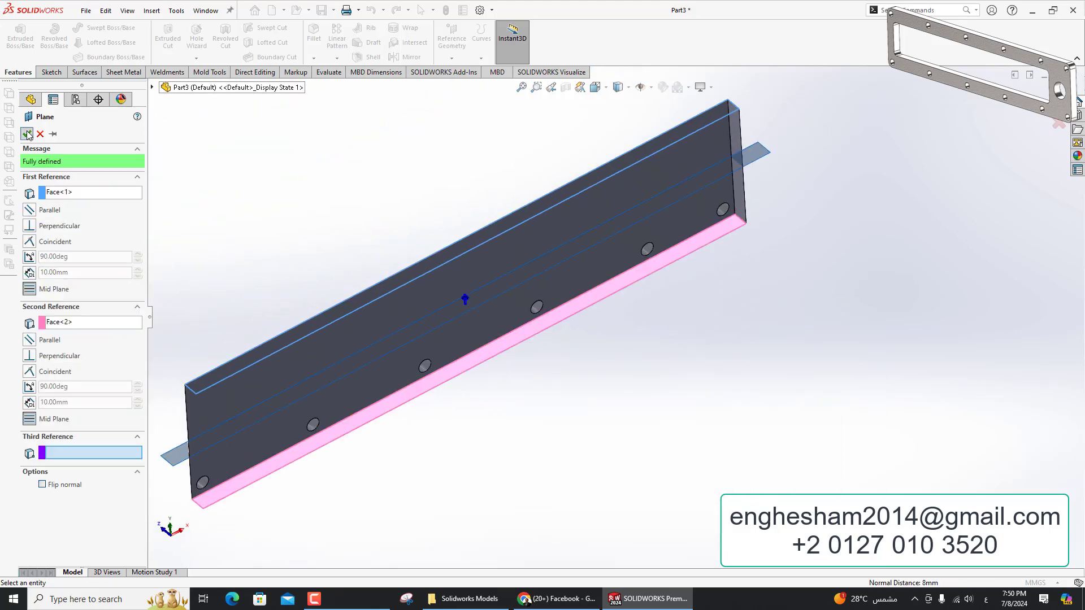
Mirror Cut-Extrude1 across Plane1 to add a second row of holes
{"action": "left_click", "coordinate": [411, 57]}
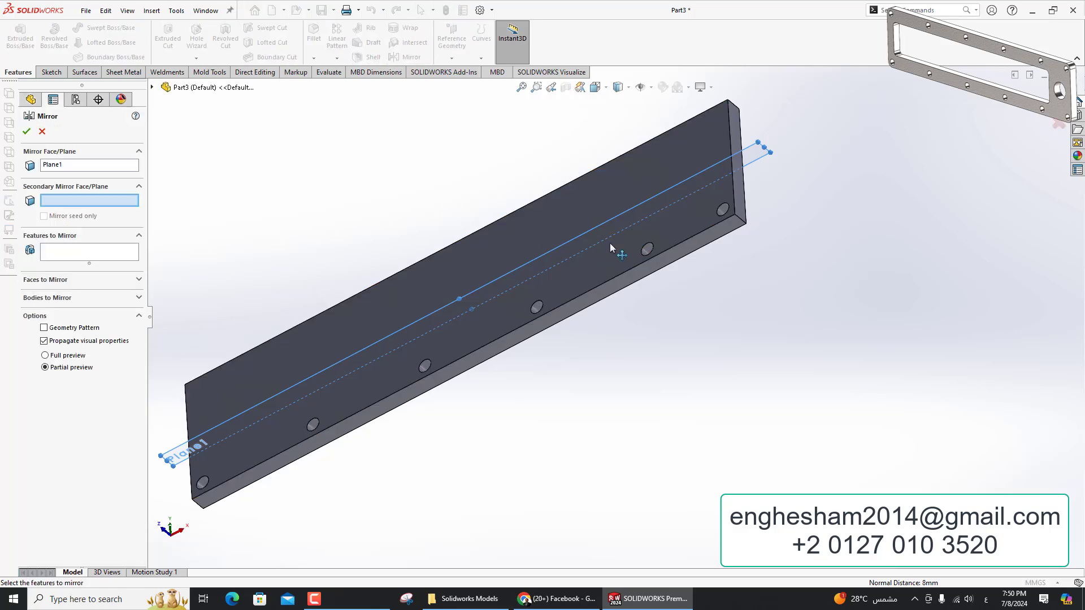
{"action": "left_click", "coordinate": [63, 251]}
{"action": "scroll", "coordinate": [631, 232], "scroll_direction": "down", "scroll_amount": 2}
{"action": "scroll", "coordinate": [632, 232], "scroll_direction": "down", "scroll_amount": 2}
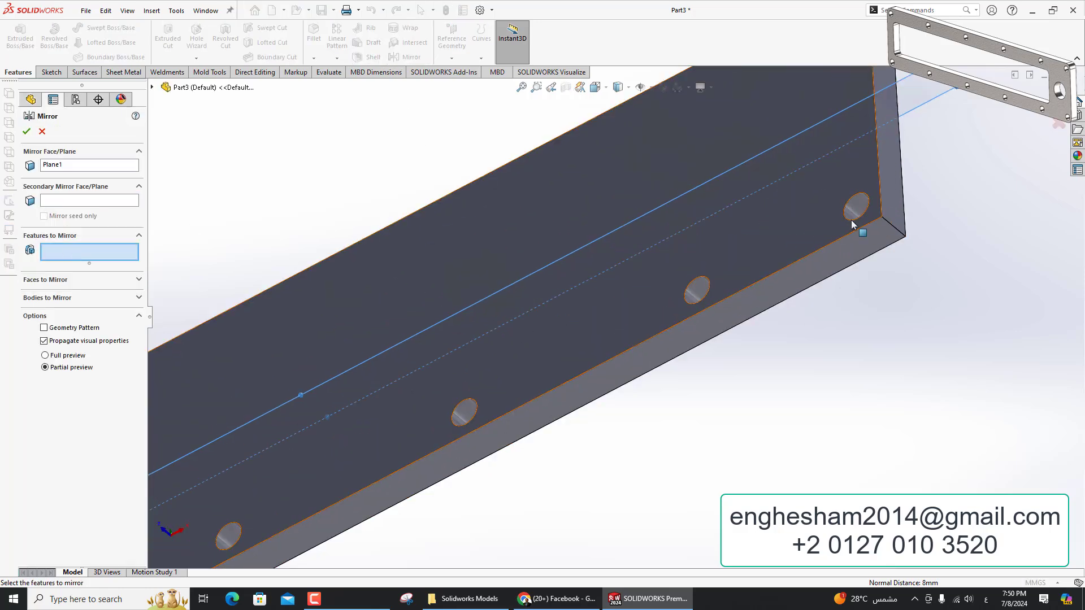
{"action": "left_click", "coordinate": [856, 208]}
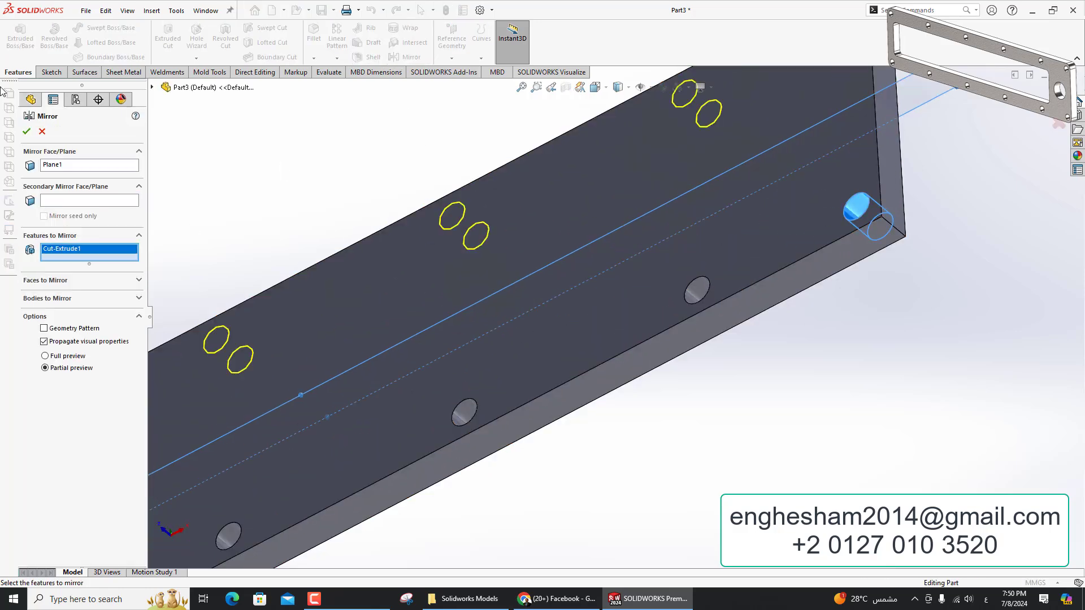
{"action": "left_click", "coordinate": [31, 130]}
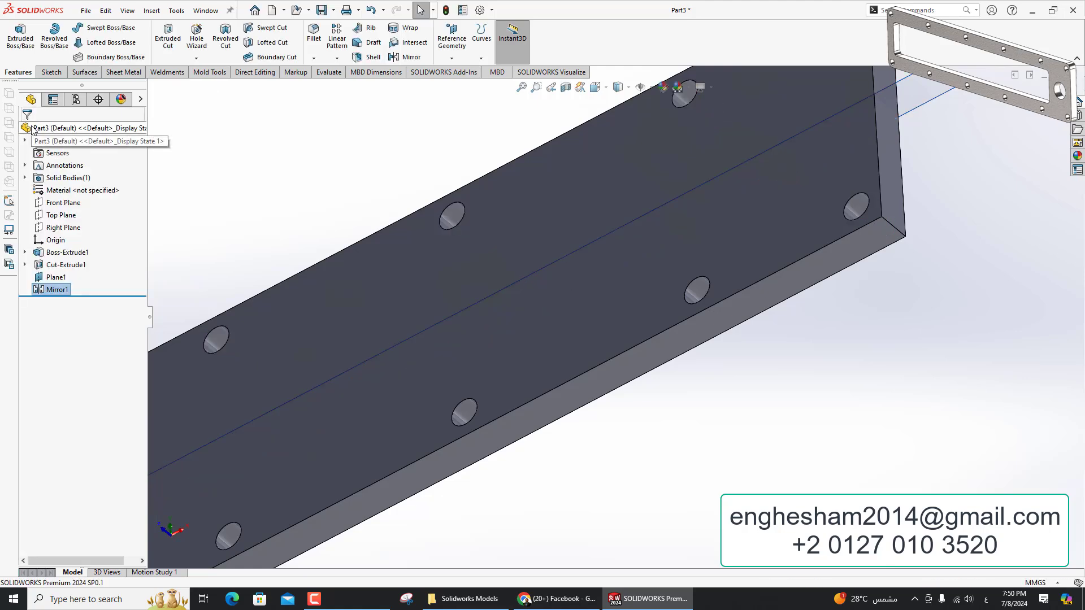
Start a sketch on the plate's face and draw the central slot rectangle
{"action": "left_click", "coordinate": [447, 270]}
{"action": "left_click", "coordinate": [497, 238]}
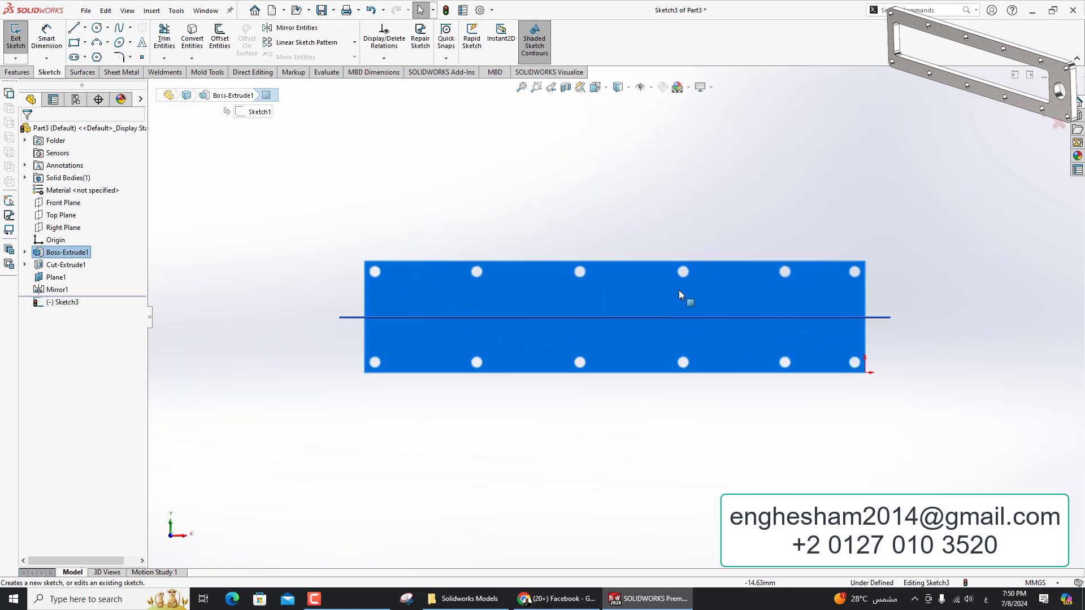
{"action": "left_click", "coordinate": [74, 43]}
{"action": "left_click", "coordinate": [282, 290]}
{"action": "left_click", "coordinate": [816, 340]}
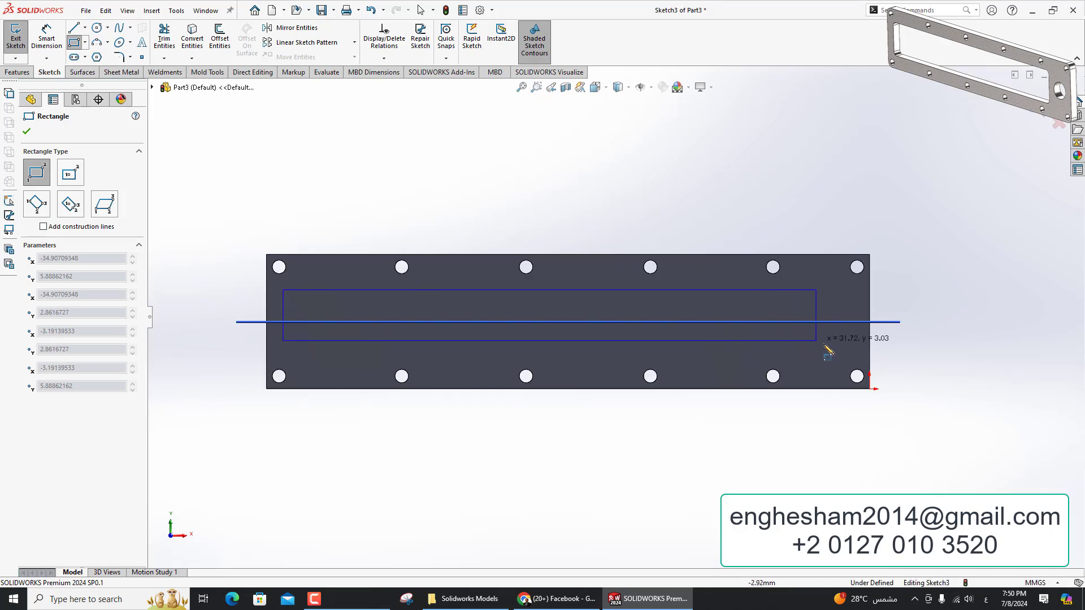
{"action": "left_click", "coordinate": [824, 341]}
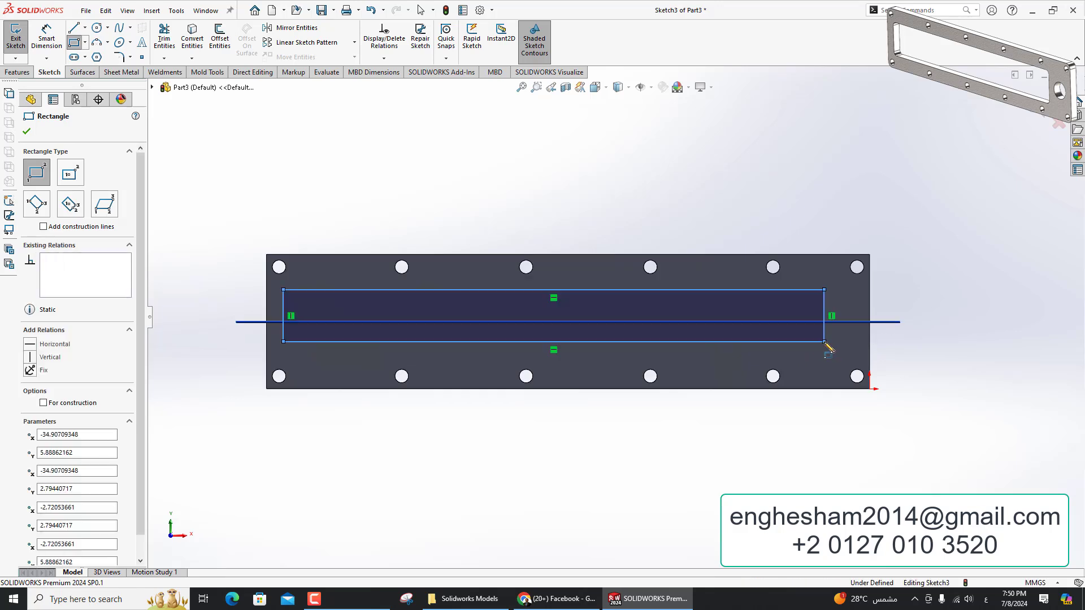
{"action": "scroll", "coordinate": [915, 341], "scroll_direction": "down", "scroll_amount": 2}
{"action": "scroll", "coordinate": [915, 341], "scroll_direction": "down", "scroll_amount": 1}
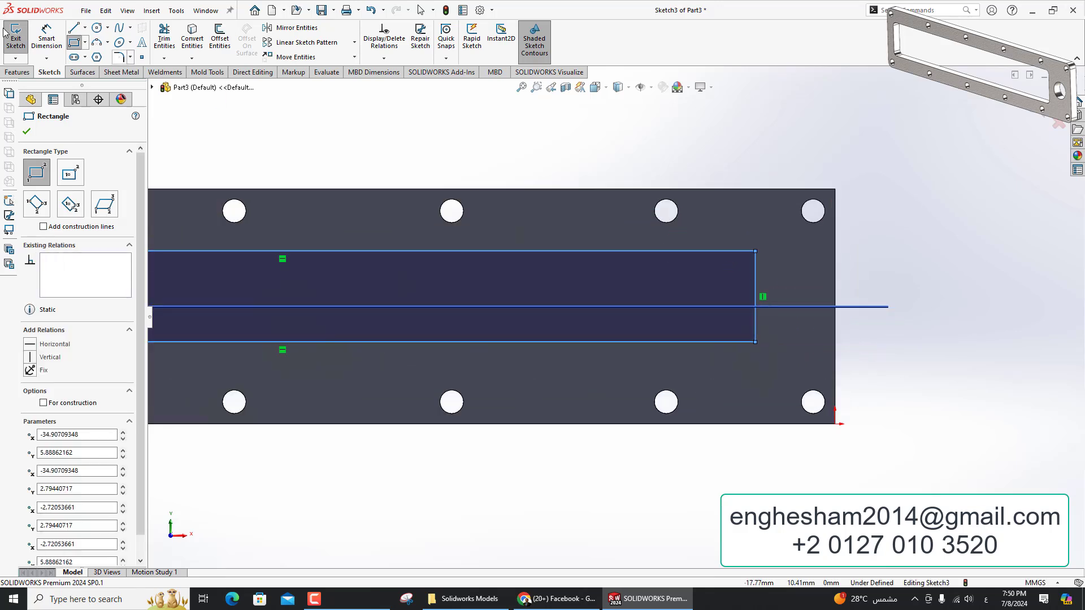
Sketch a small circle just right of the slot rectangle
{"action": "left_click", "coordinate": [97, 29]}
{"action": "left_click", "coordinate": [799, 296]}
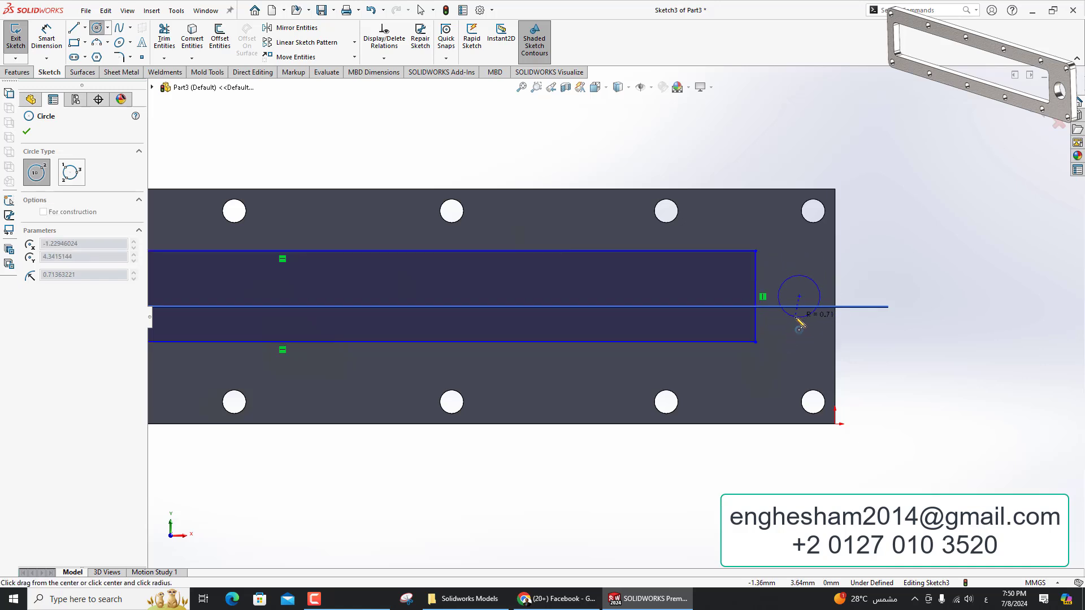
{"action": "left_click", "coordinate": [799, 323]}
{"action": "key", "text": "Escape"}
Make the circle centre horizontal with the rectangle's right-end midpoint
{"action": "scroll", "coordinate": [859, 311], "scroll_direction": "down", "scroll_amount": 1}
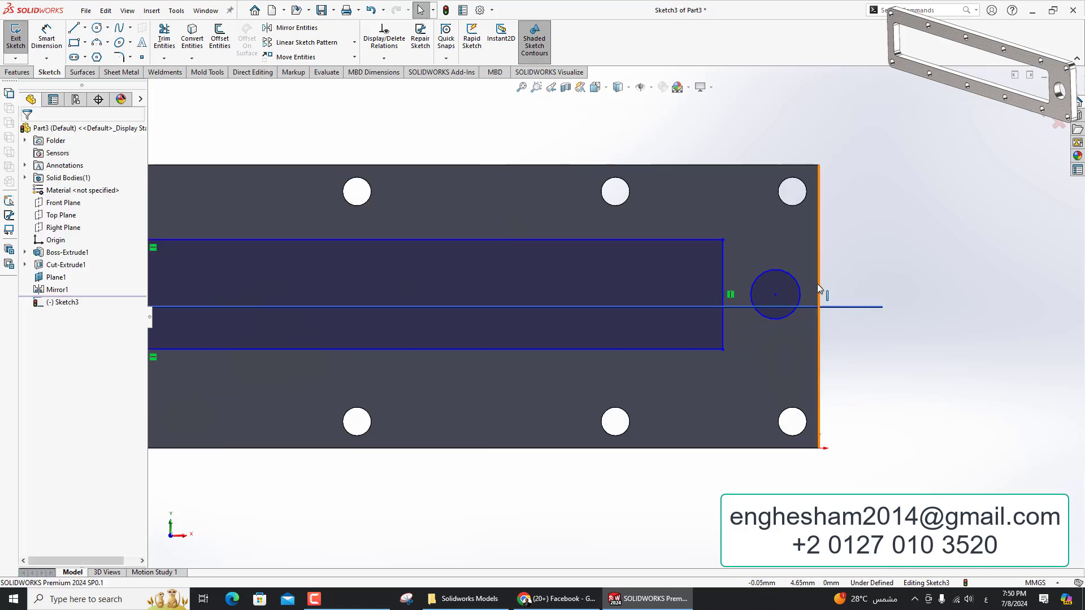
{"action": "right_click", "coordinate": [822, 306]}
{"action": "left_click", "coordinate": [834, 308]}
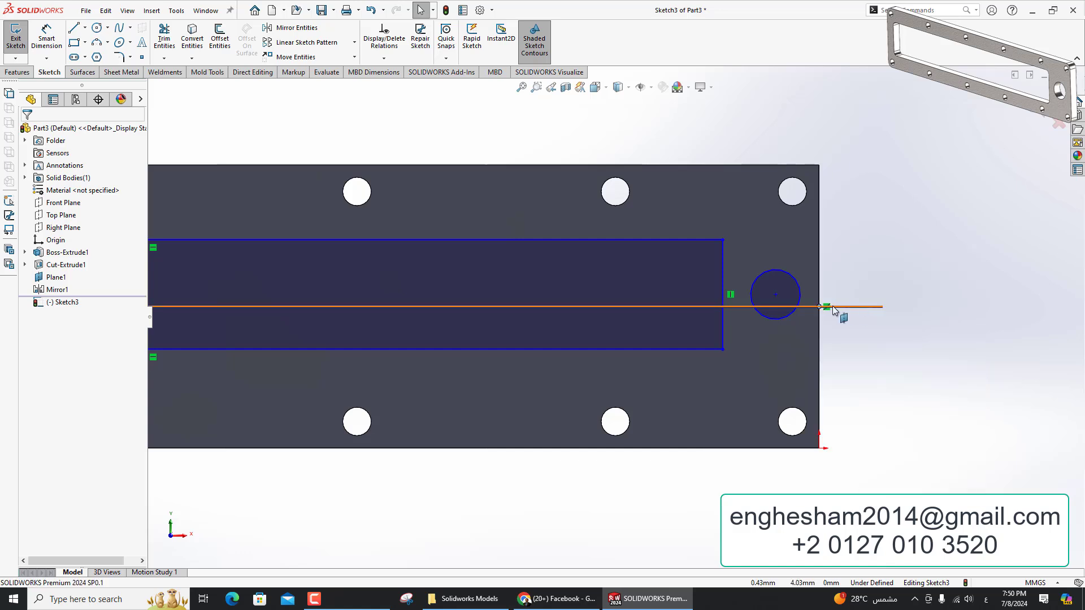
{"action": "left_click", "coordinate": [775, 295]}
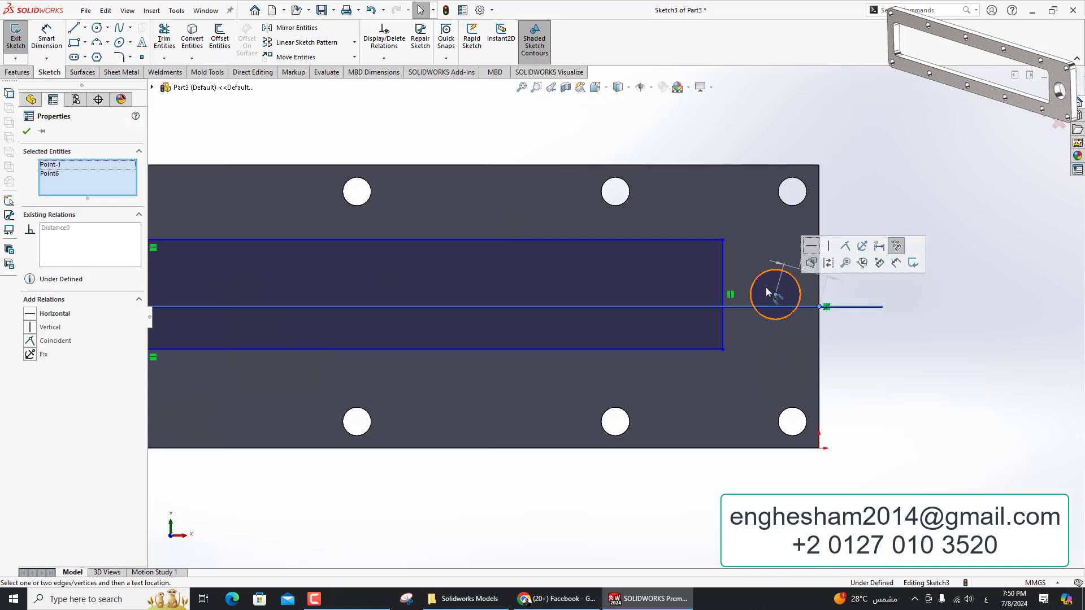
{"action": "left_click", "coordinate": [723, 294], "text": "ctrl"}
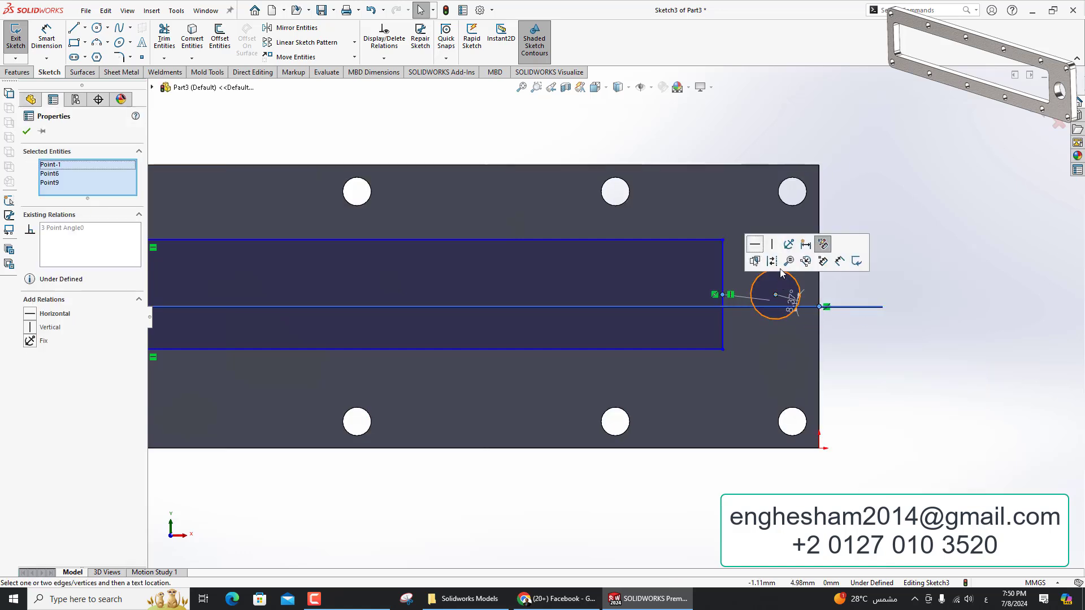
{"action": "left_click", "coordinate": [755, 244]}
Draw a centerline from the hole centre to the slot corner, then delete the slanted result
{"action": "key", "text": "Escape"}
{"action": "scroll", "coordinate": [660, 311], "scroll_direction": "up", "scroll_amount": 5}
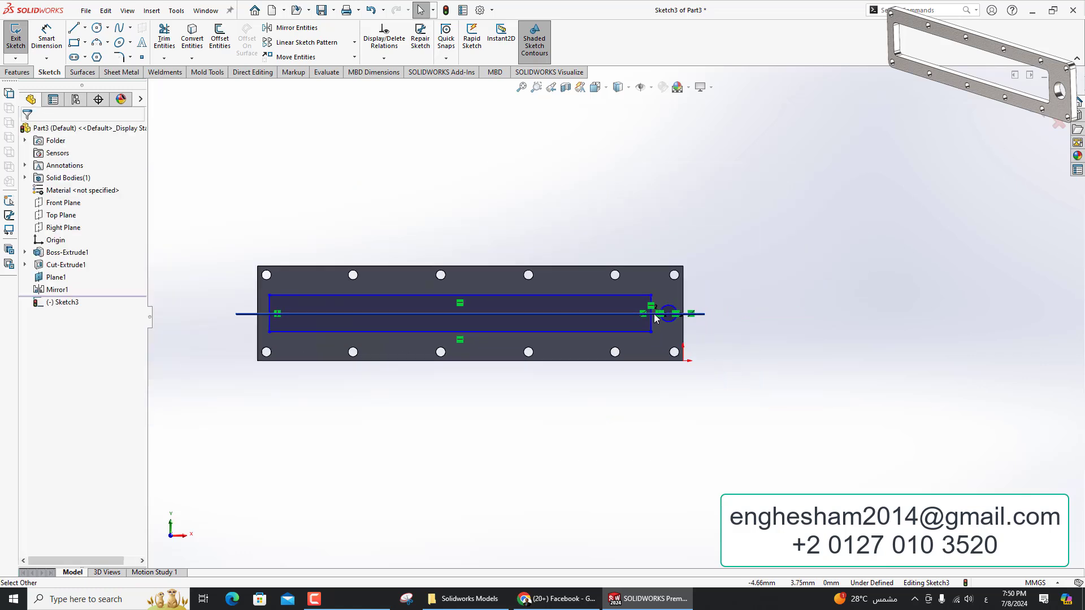
{"action": "scroll", "coordinate": [257, 210], "scroll_direction": "down", "scroll_amount": 4}
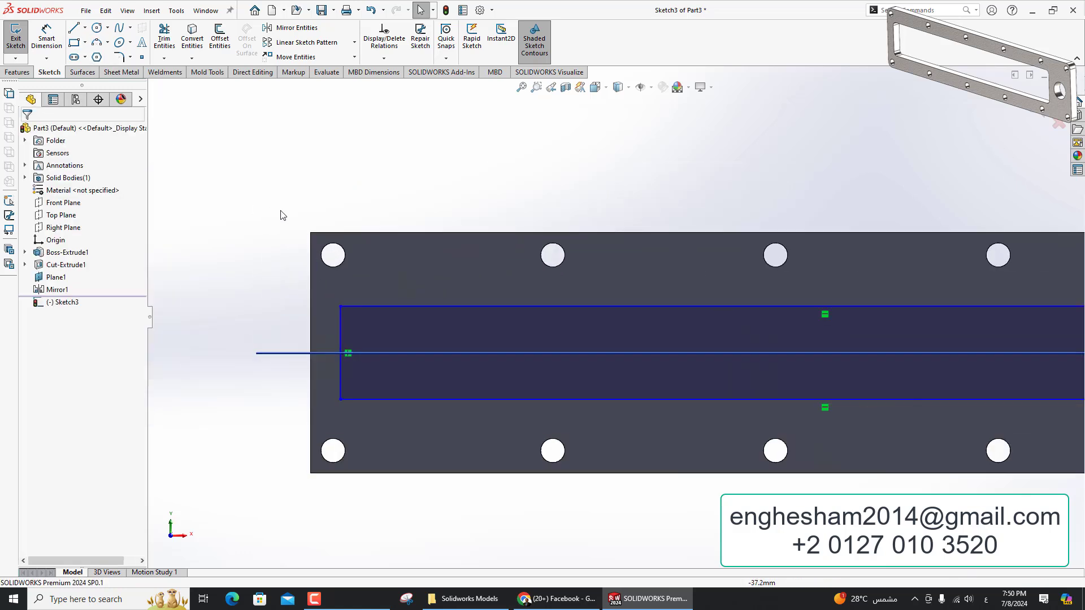
{"action": "left_click", "coordinate": [85, 29]}
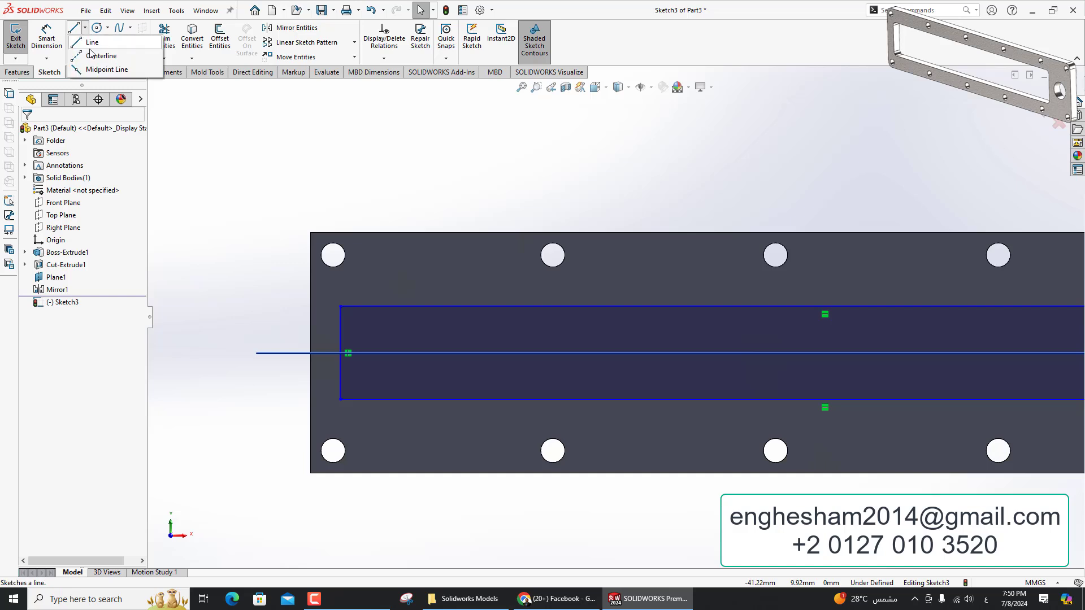
{"action": "left_click", "coordinate": [99, 46]}
{"action": "left_click_drag", "start_coordinate": [334, 255], "coordinate": [341, 305]}
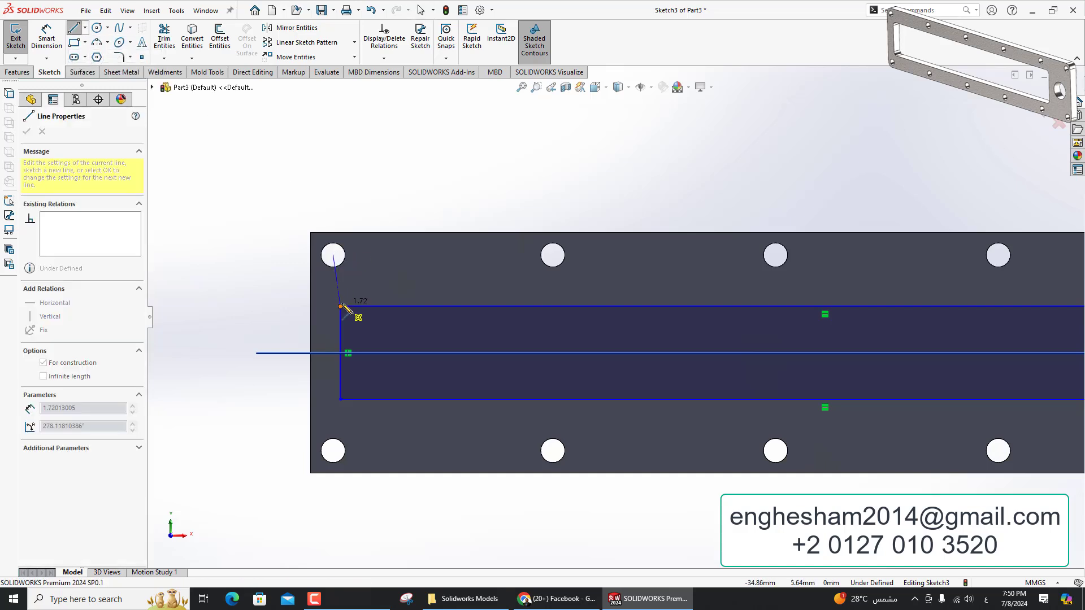
{"action": "key", "text": "Escape"}
{"action": "left_click", "coordinate": [339, 292]}
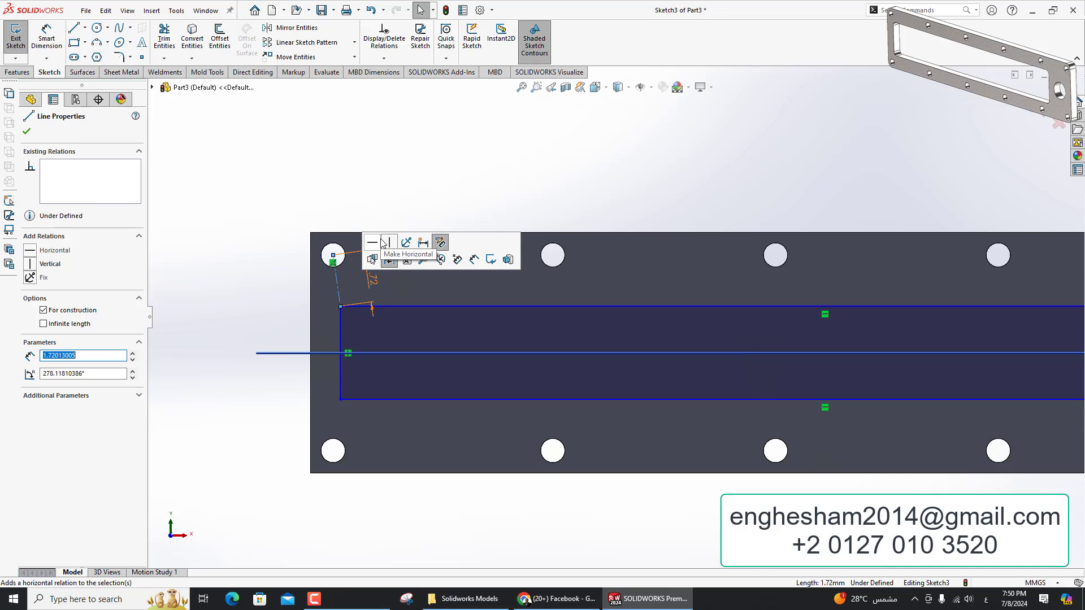
{"action": "key", "text": "Escape"}
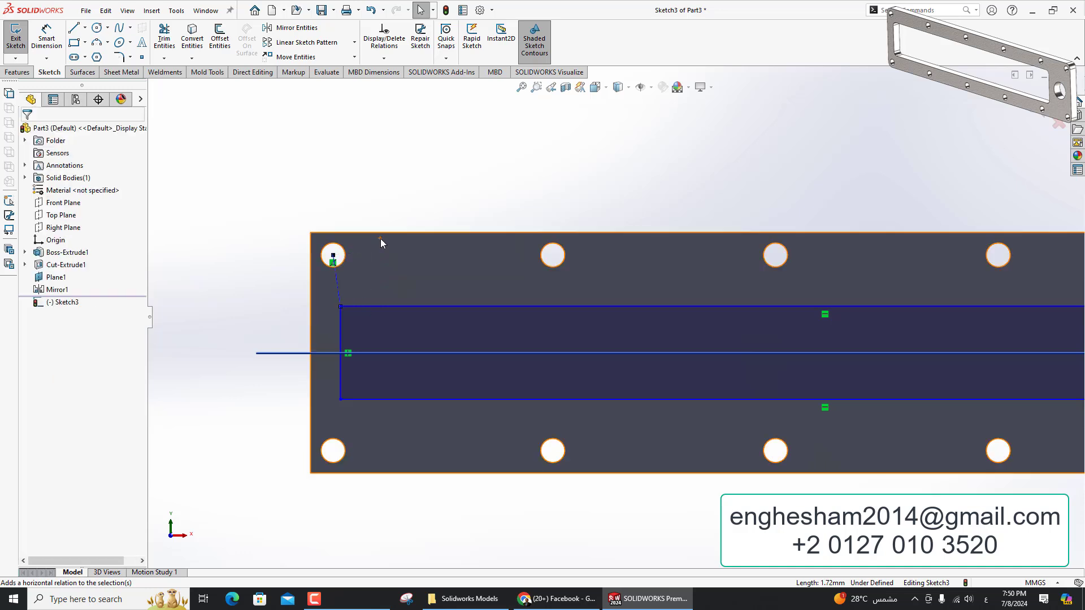
{"action": "left_click", "coordinate": [340, 285]}
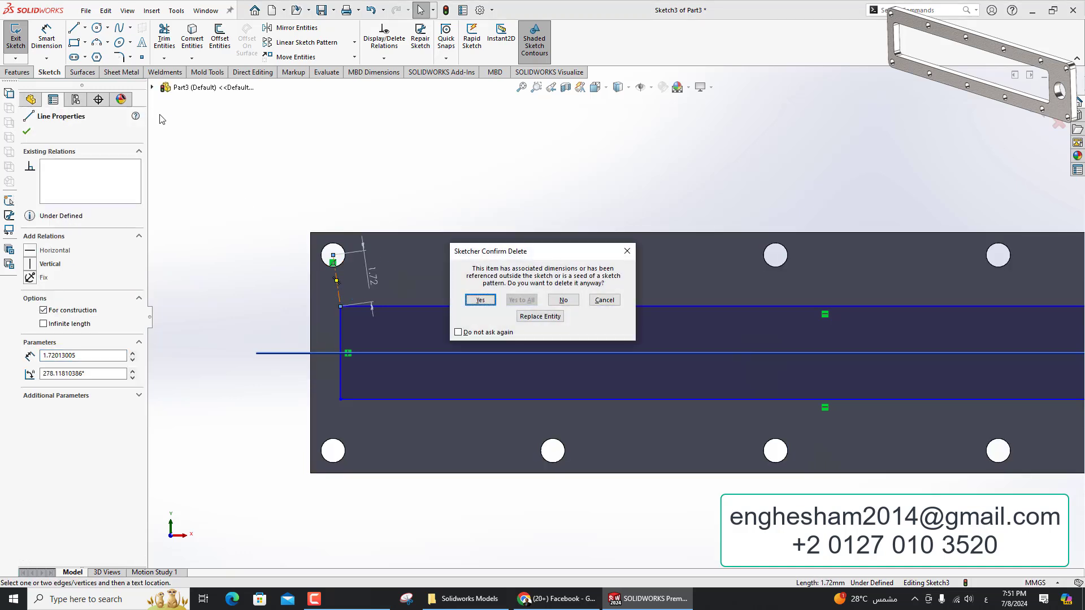
{"action": "key", "text": "Return"}
Draw a vertical centerline from the top-left hole centre to the slot's top-left corner
{"action": "left_click", "coordinate": [85, 27]}
{"action": "left_click", "coordinate": [94, 55]}
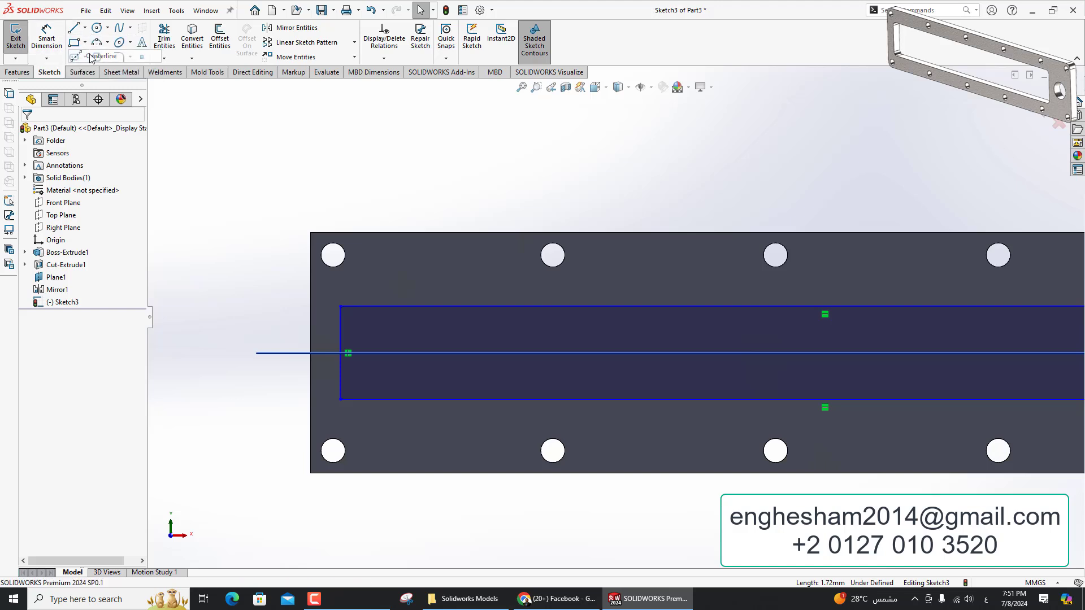
{"action": "left_click_drag", "start_coordinate": [345, 255], "coordinate": [341, 307]}
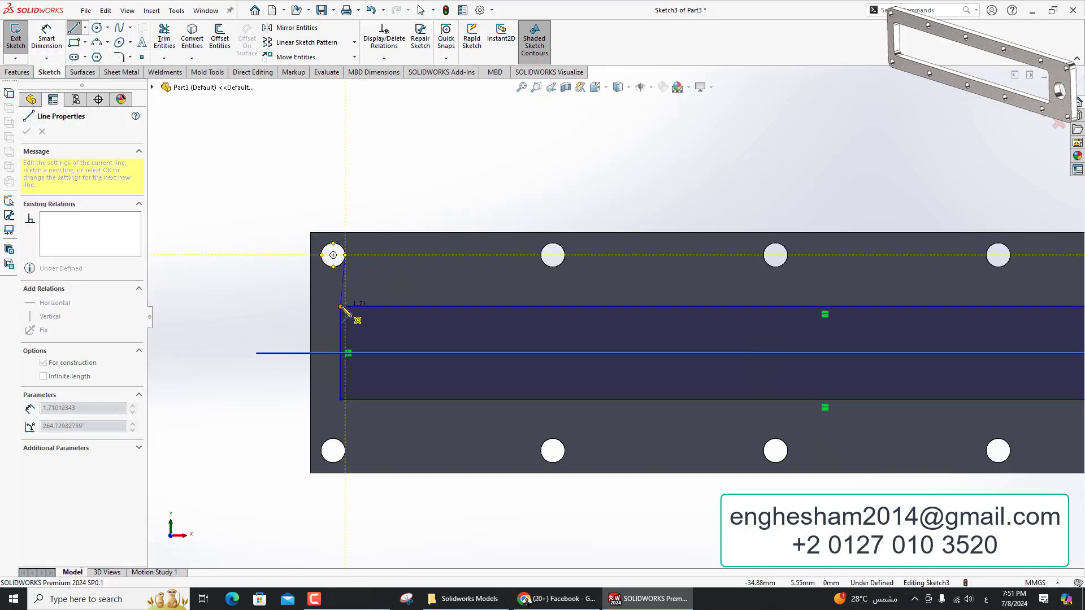
{"action": "key", "text": "Escape"}
{"action": "left_click", "coordinate": [345, 294]}
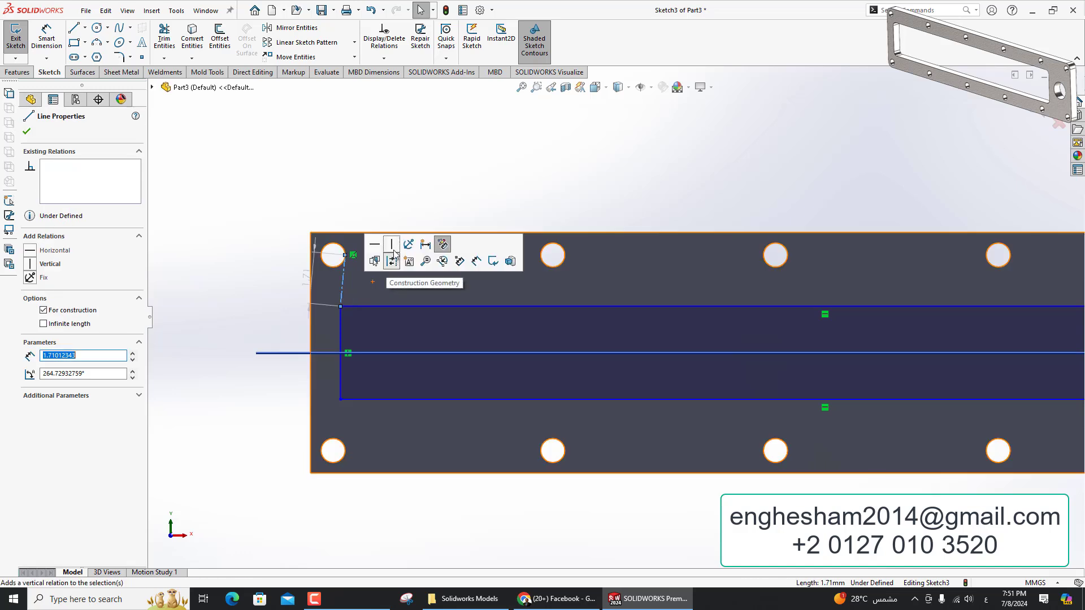
{"action": "key", "text": "Escape"}
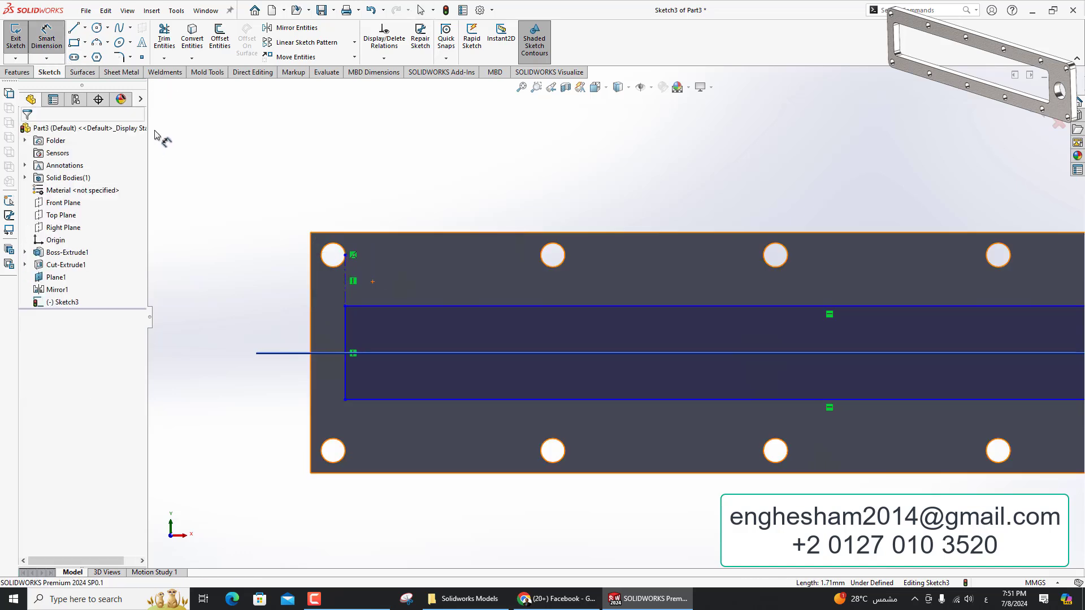
{"action": "left_click", "coordinate": [615, 306]}
Dimension the slot length to 30.50 mm and its height to 4.50 mm
{"action": "left_click", "coordinate": [637, 179]}
{"action": "type", "text": "30.5"}
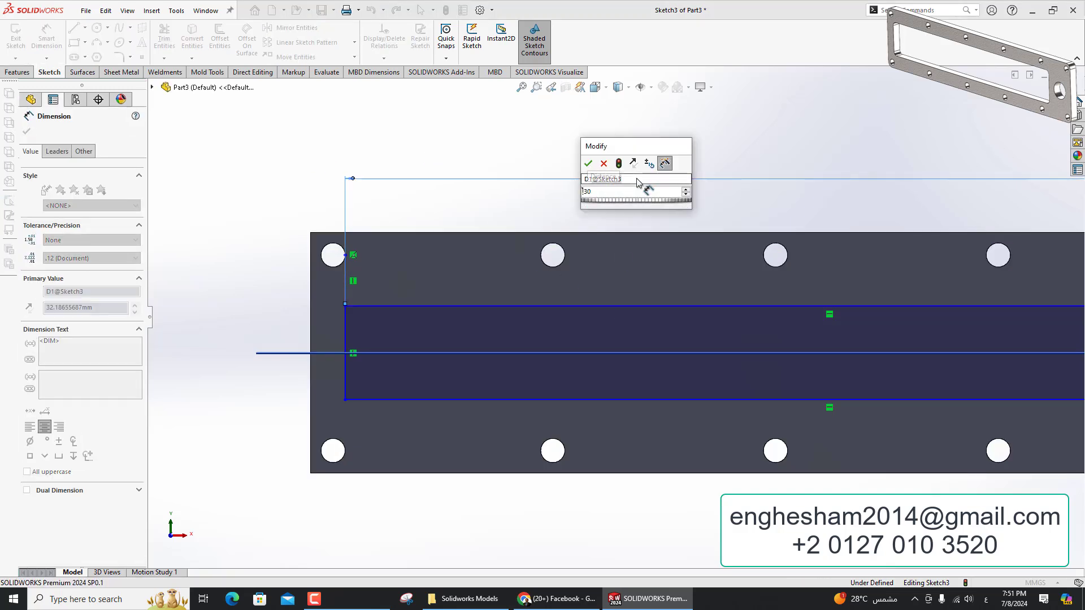
{"action": "key", "text": "Return"}
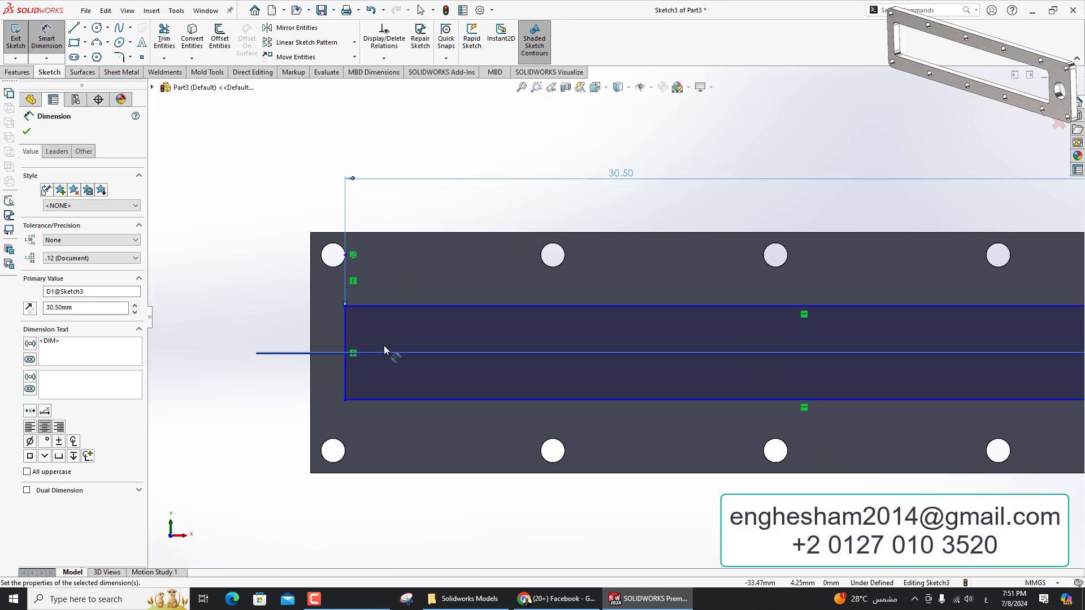
{"action": "left_click", "coordinate": [343, 364]}
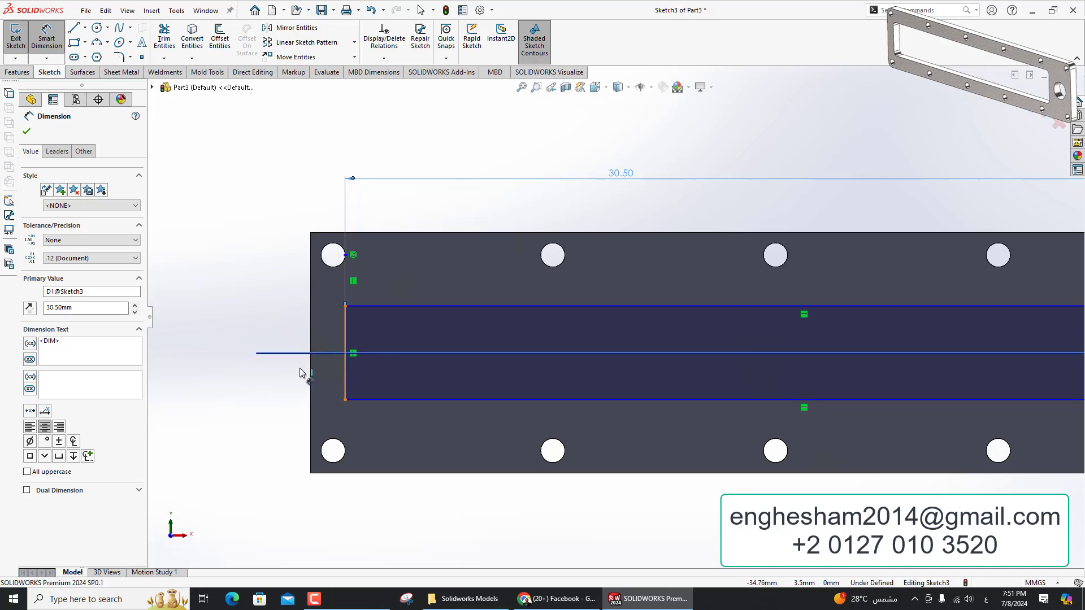
{"action": "left_click", "coordinate": [221, 368]}
{"action": "type", "text": "4.5"}
{"action": "key", "text": "Return"}
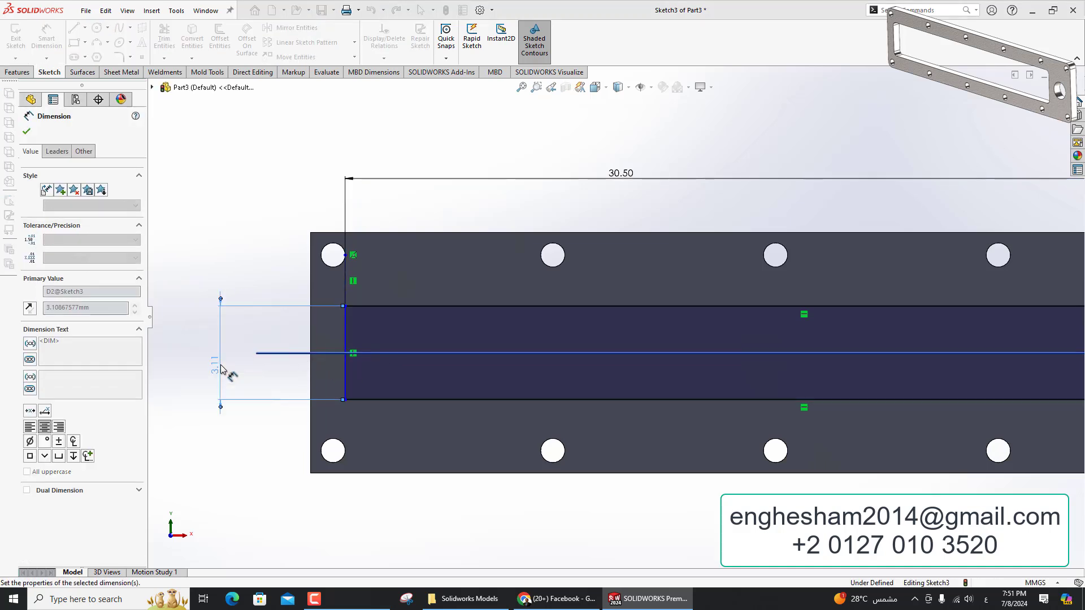
{"action": "scroll", "coordinate": [596, 313], "scroll_direction": "up", "scroll_amount": 3}
{"action": "scroll", "coordinate": [738, 318], "scroll_direction": "down", "scroll_amount": 1}
{"action": "scroll", "coordinate": [467, 321], "scroll_direction": "down", "scroll_amount": 2}
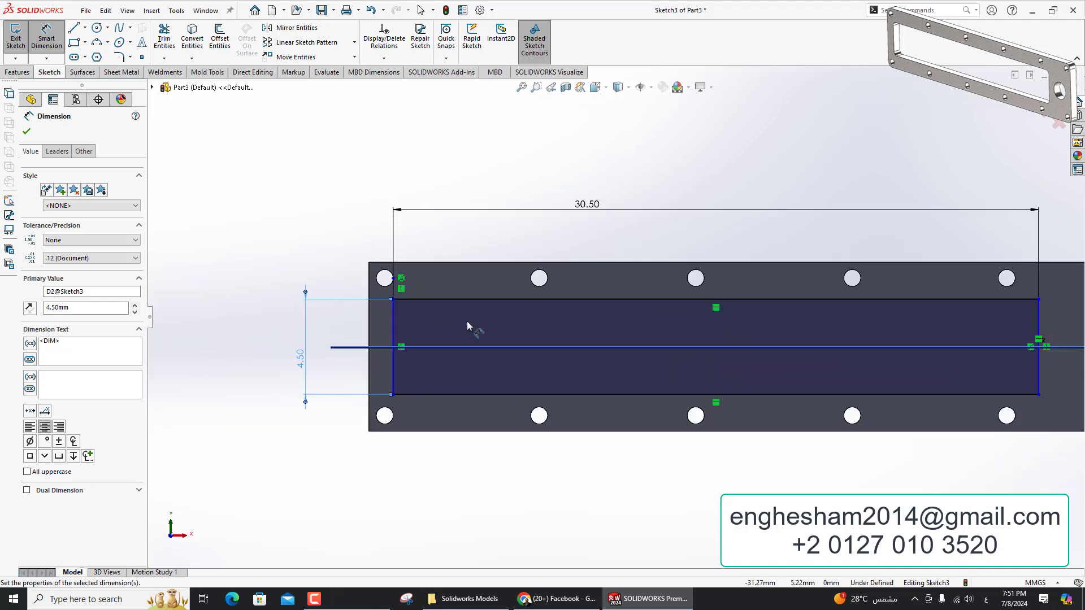
{"action": "scroll", "coordinate": [458, 326], "scroll_direction": "down", "scroll_amount": 1}
{"action": "key", "text": "Escape"}
{"action": "key", "text": "Escape"}
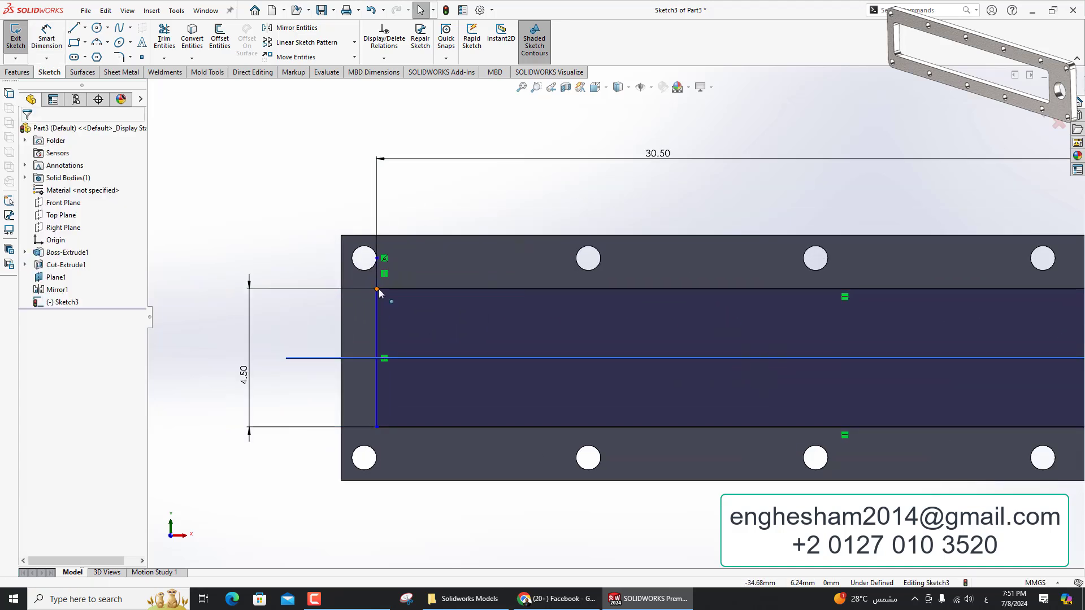
Inspect the slot's corner points and edges, checking the right end line's relations
{"action": "left_click", "coordinate": [376, 289]}
{"action": "left_click", "coordinate": [380, 426]}
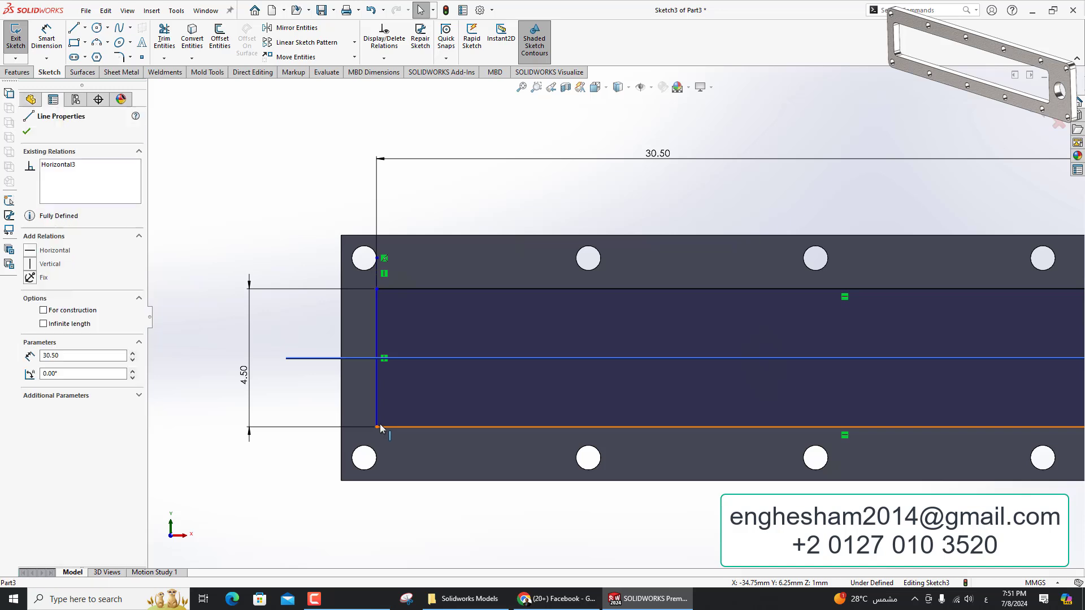
{"action": "left_click", "coordinate": [378, 427]}
{"action": "left_click", "coordinate": [517, 374]}
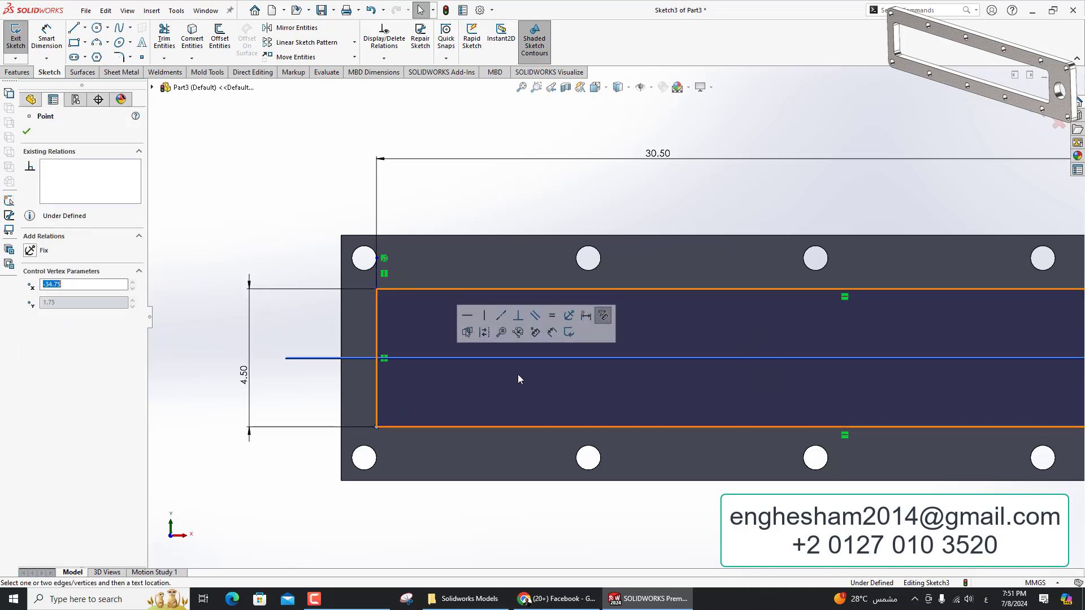
{"action": "scroll", "coordinate": [613, 320], "scroll_direction": "up", "scroll_amount": 5}
{"action": "scroll", "coordinate": [760, 331], "scroll_direction": "down", "scroll_amount": 5}
{"action": "left_click", "coordinate": [749, 371]}
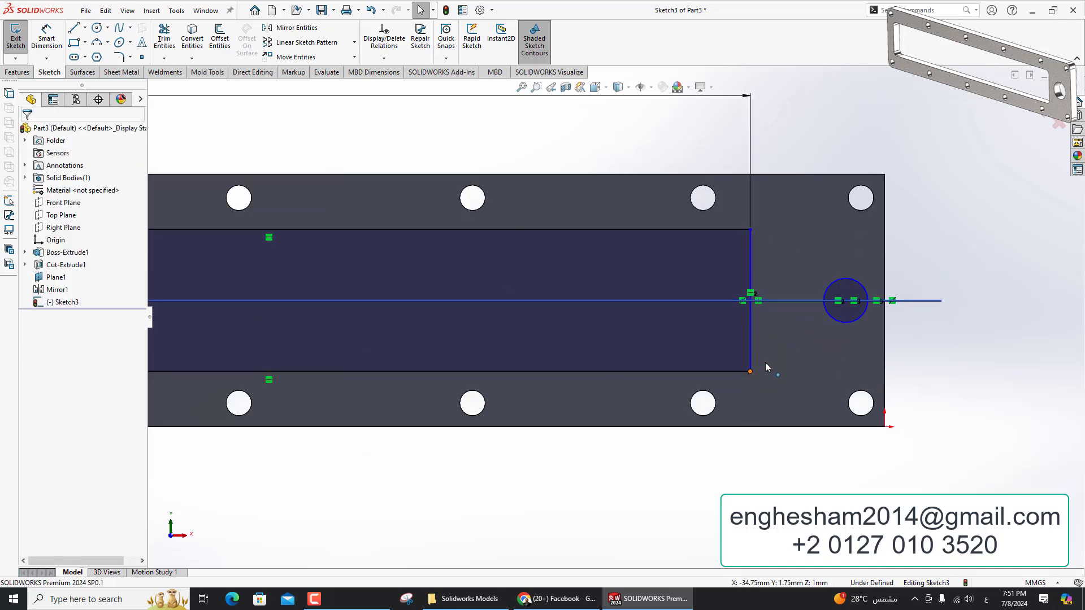
{"action": "left_click", "coordinate": [750, 337]}
{"action": "left_click", "coordinate": [755, 253]}
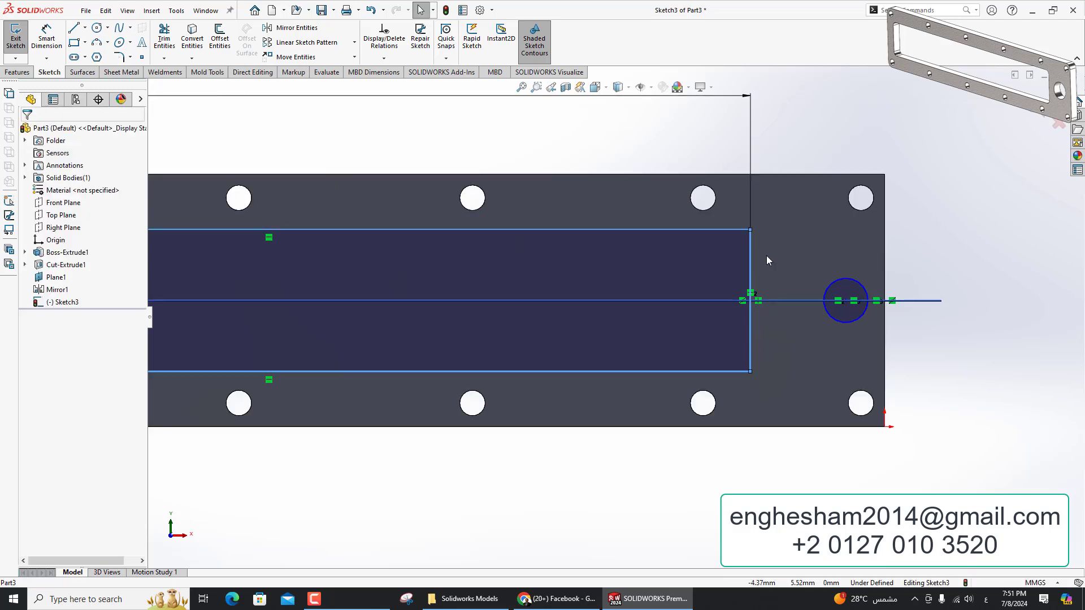
{"action": "left_click", "coordinate": [750, 266]}
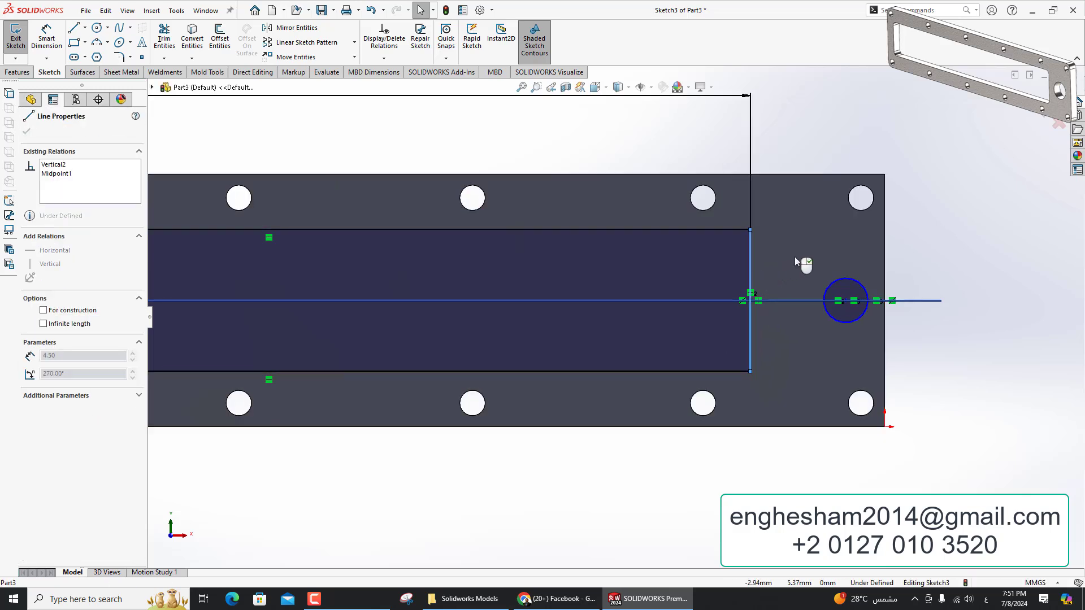
{"action": "left_click", "coordinate": [750, 230]}
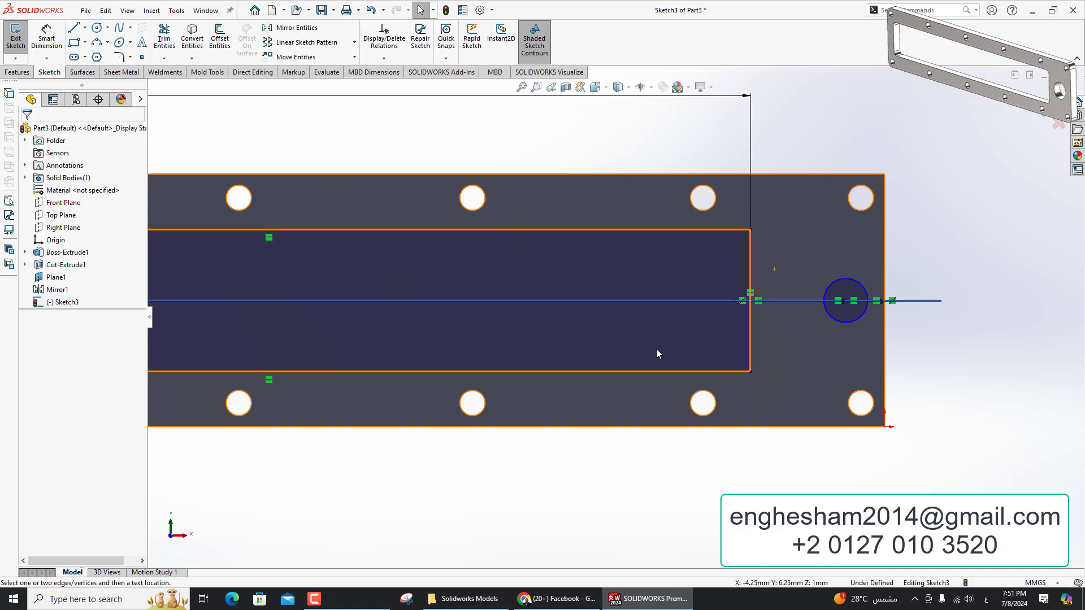
Dimension the end circle to Ø2.30 and 1.40 mm from the nearby hole's centre
{"action": "left_click", "coordinate": [47, 39]}
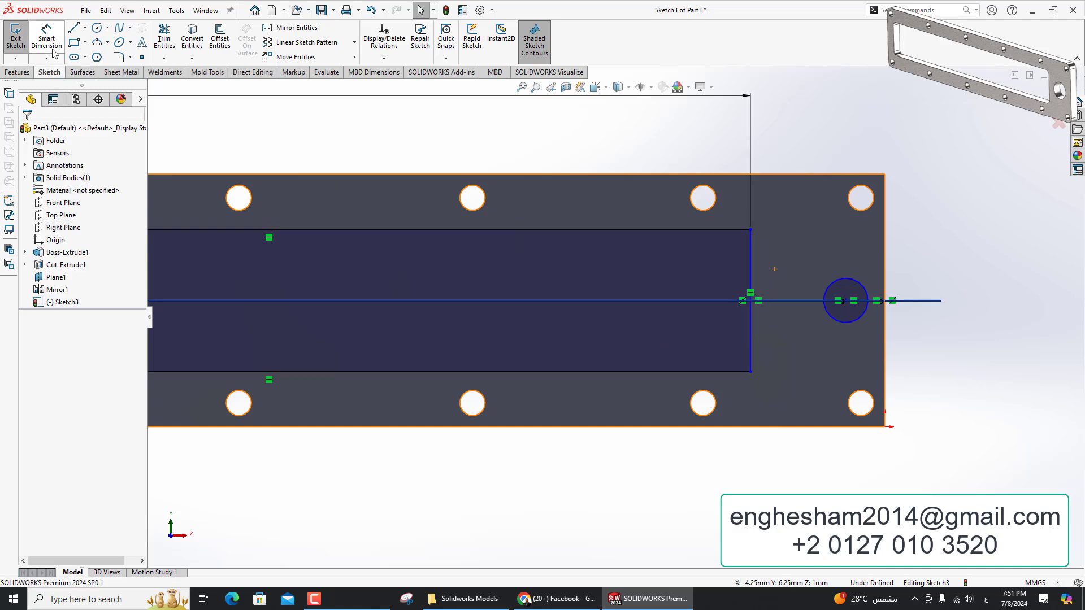
{"action": "left_click", "coordinate": [847, 324]}
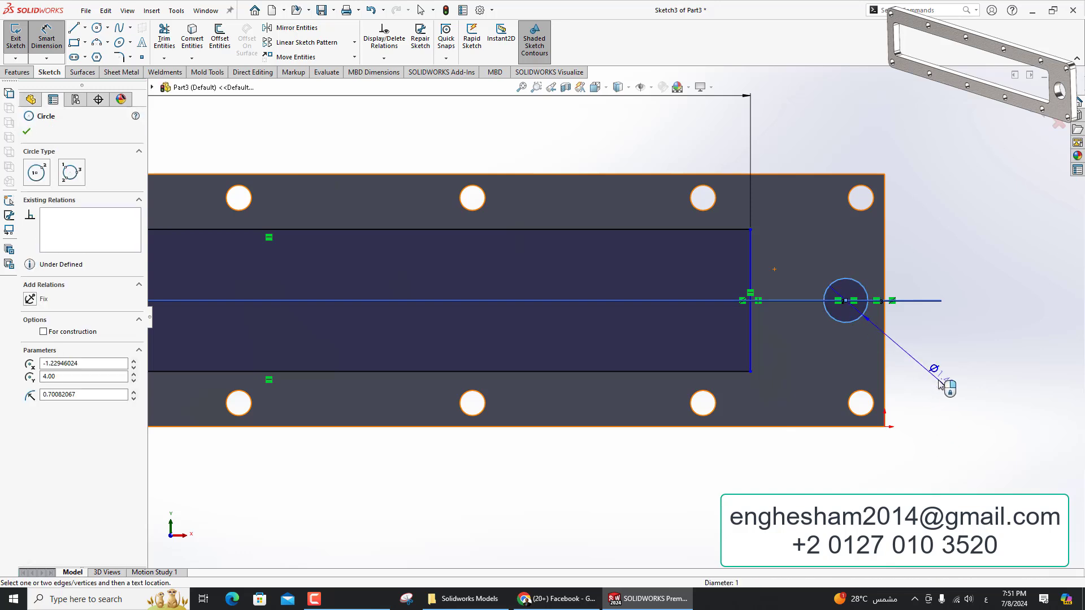
{"action": "left_click", "coordinate": [937, 383]}
{"action": "type", "text": "2.3"}
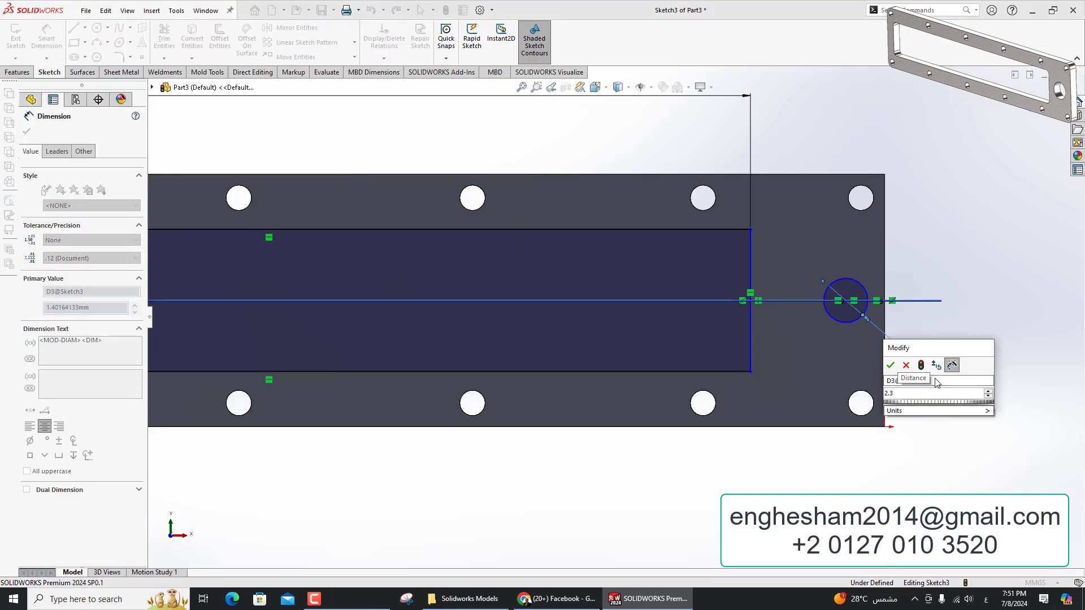
{"action": "key", "text": "Return"}
{"action": "left_click", "coordinate": [834, 332]}
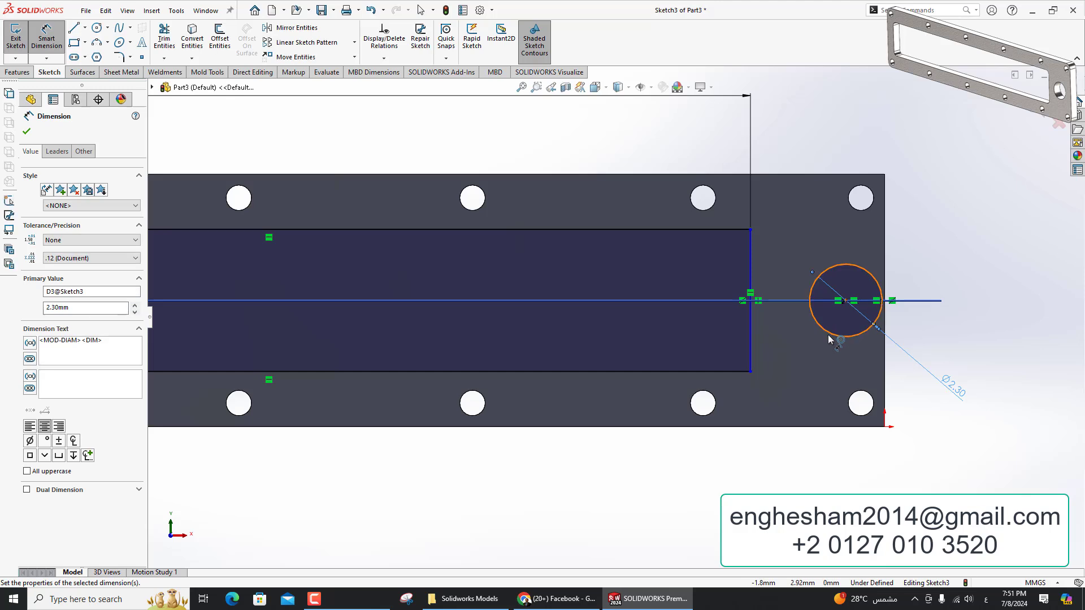
{"action": "left_click", "coordinate": [857, 211]}
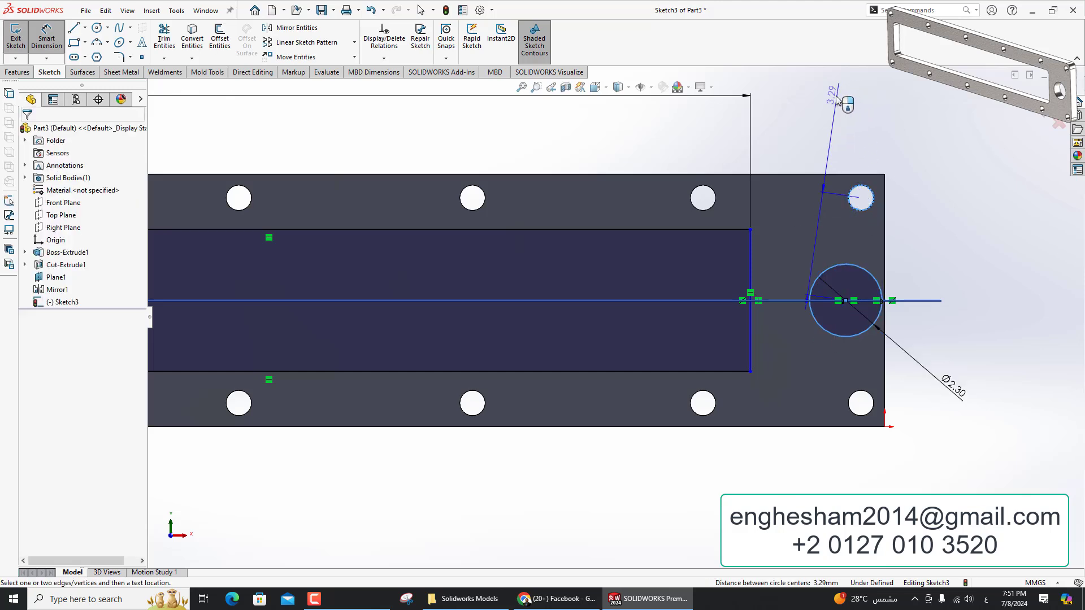
{"action": "left_click", "coordinate": [858, 129]}
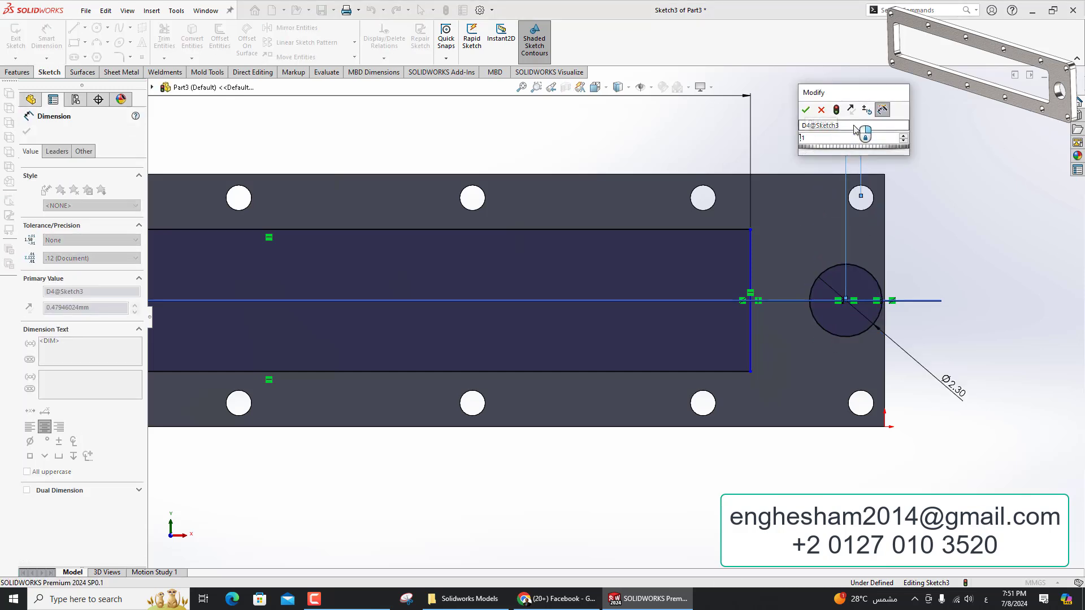
{"action": "type", "text": "1.4"}
{"action": "key", "text": "Return"}
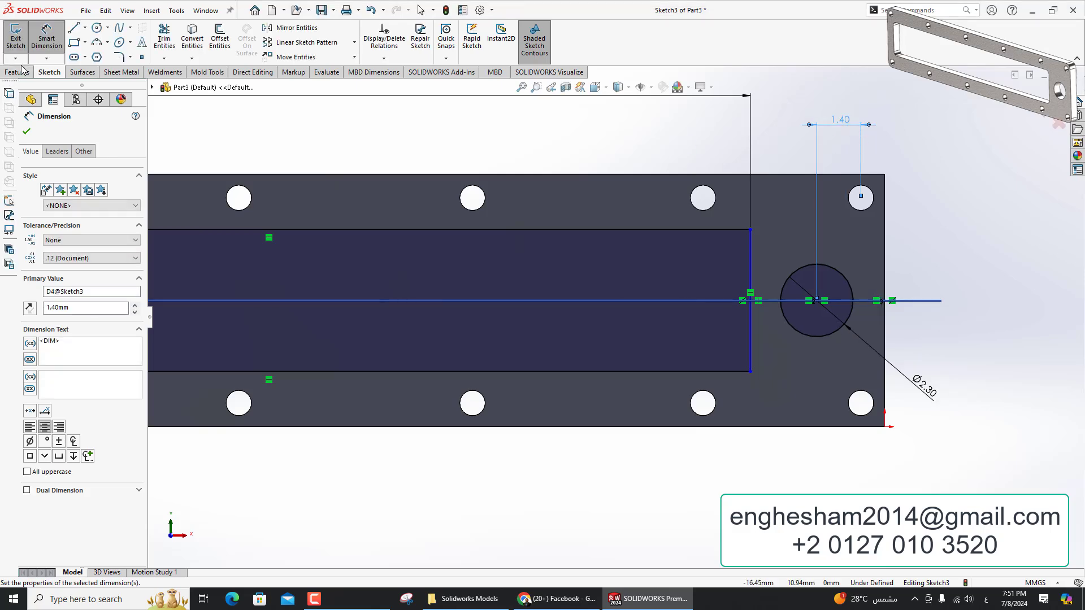
{"action": "left_click", "coordinate": [23, 69]}
{"action": "left_click", "coordinate": [168, 40]}
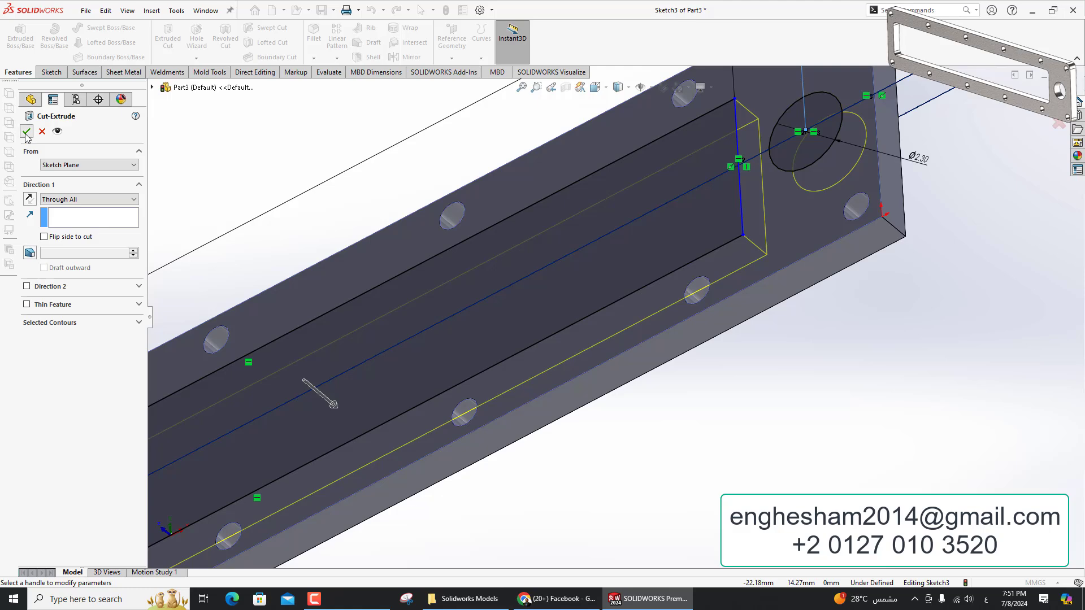
Cut the slot and Ø2.30 end hole Through All, then hide Plane1
{"action": "left_click", "coordinate": [26, 132]}
{"action": "mouse_move", "coordinate": [556, 297]}
{"action": "middle_mouse_down"}
{"action": "mouse_move", "coordinate": [602, 270]}
{"action": "mouse_move", "coordinate": [598, 364]}
{"action": "mouse_move", "coordinate": [653, 376]}
{"action": "middle_mouse_up"}
{"action": "left_click", "coordinate": [653, 377]}
{"action": "left_click", "coordinate": [720, 348]}
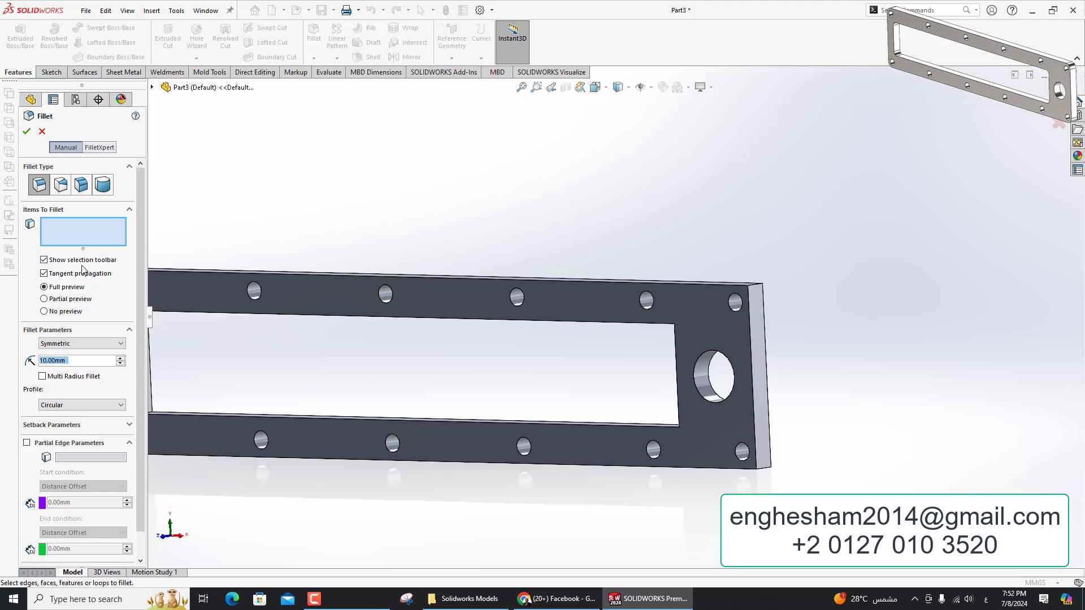
Fillet the slot's inner edge loop at 0.5 mm
{"action": "type", "text": "0.5"}
{"action": "scroll", "coordinate": [576, 393], "scroll_direction": "down", "scroll_amount": 2}
{"action": "scroll", "coordinate": [652, 427], "scroll_direction": "down", "scroll_amount": 2}
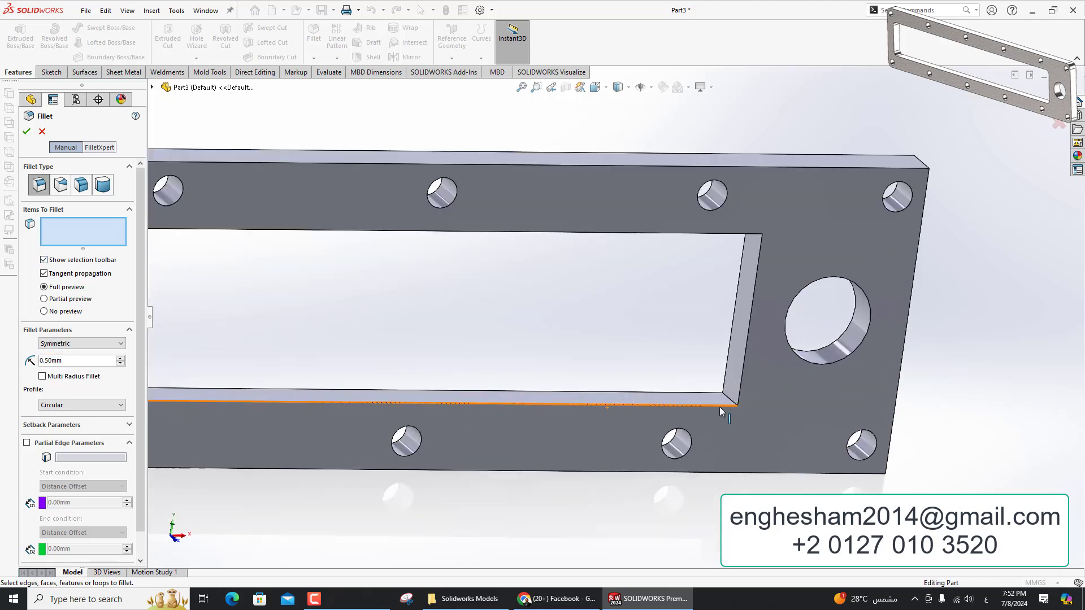
{"action": "left_click", "coordinate": [720, 407]}
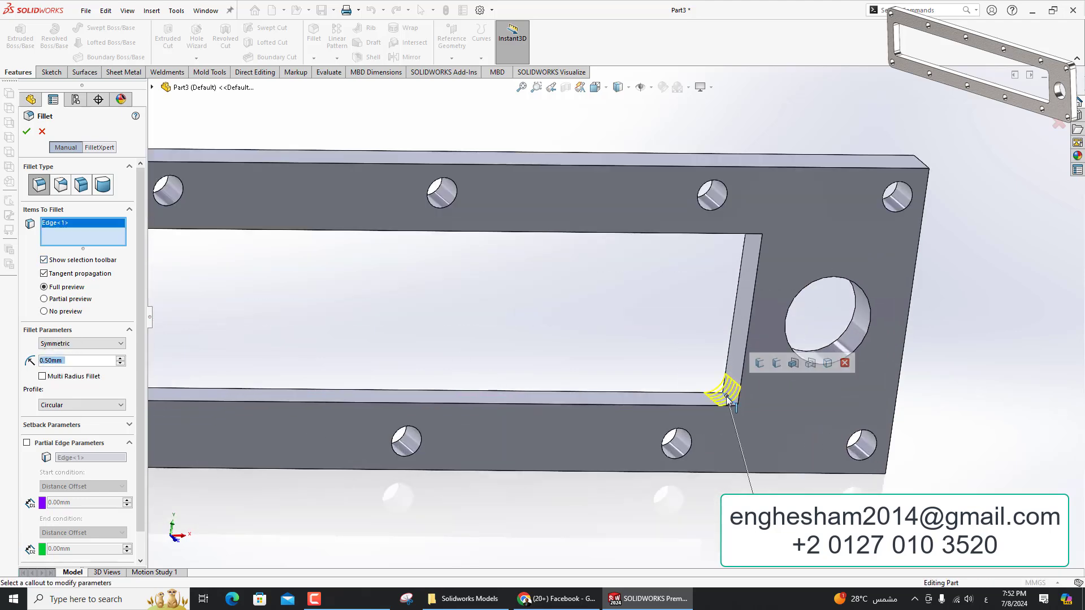
{"action": "left_click", "coordinate": [760, 362]}
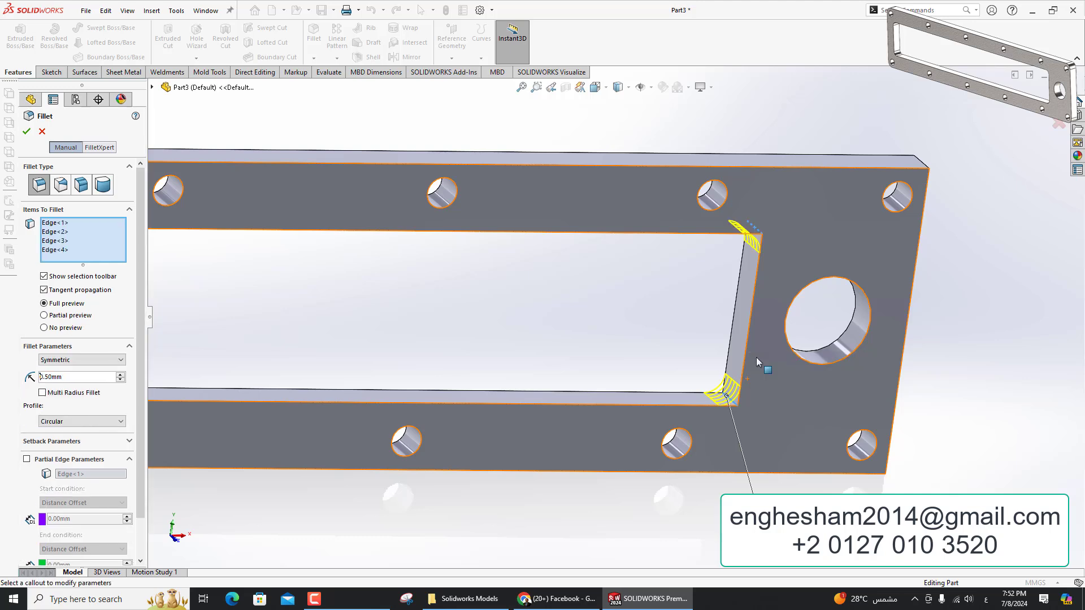
{"action": "left_click", "coordinate": [26, 133]}
{"action": "type", "text": "0"}
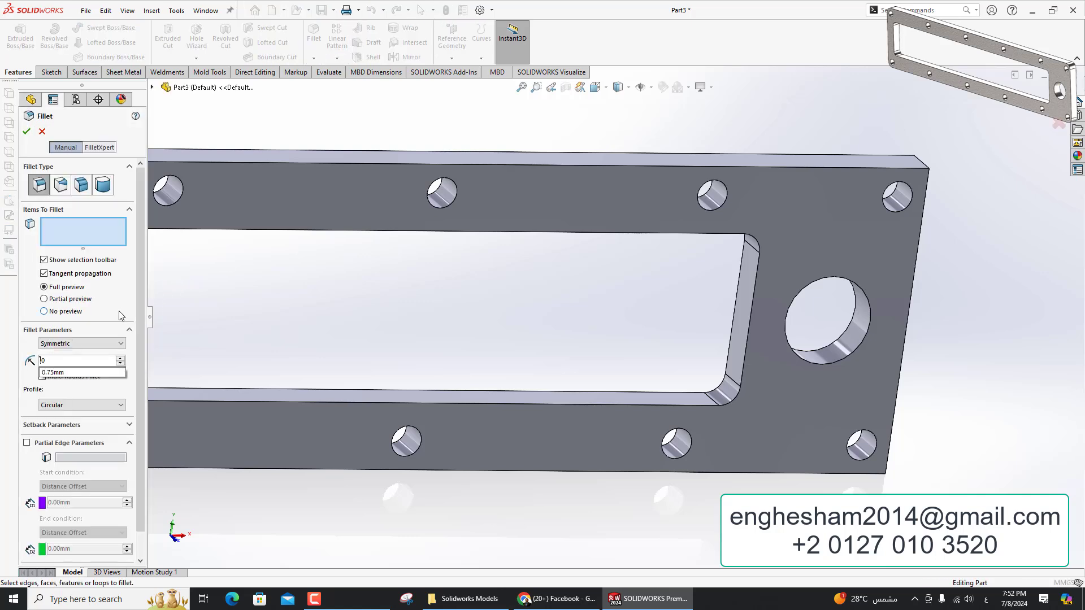
Fillet the plate's outer corner edges at 0.7 mm
{"action": "scroll", "coordinate": [79, 361], "scroll_direction": "up", "scroll_amount": 2}
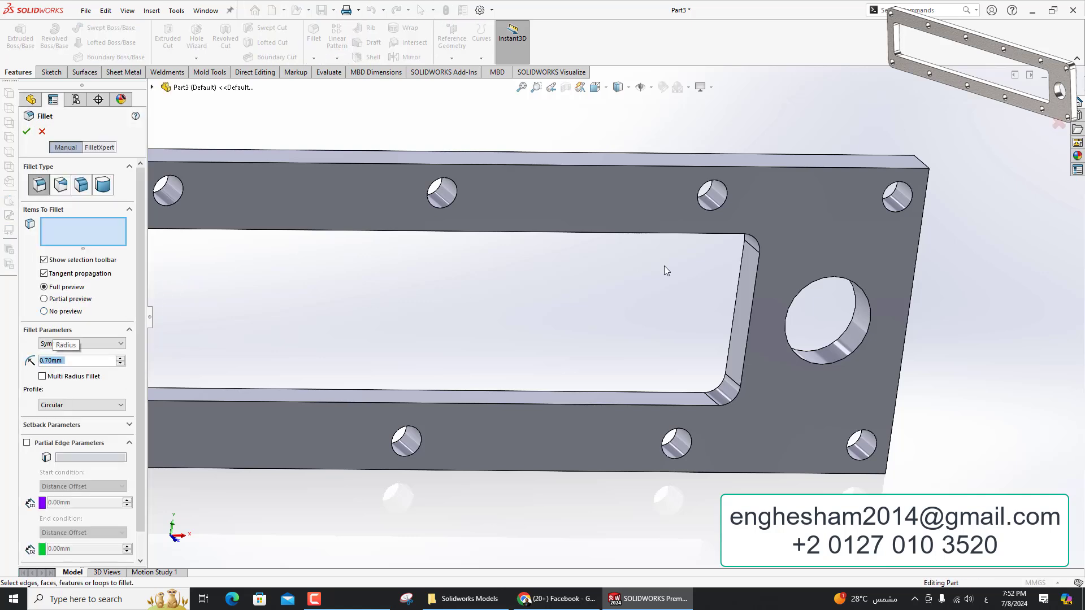
{"action": "left_click", "coordinate": [924, 162]}
{"action": "left_click", "coordinate": [953, 127]}
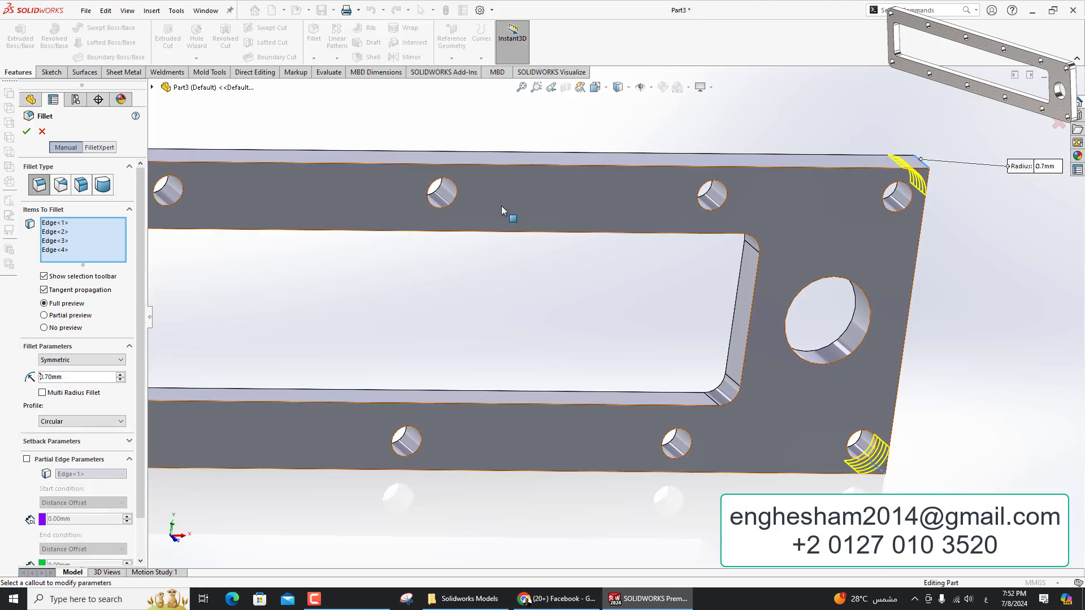
{"action": "left_click", "coordinate": [27, 132]}
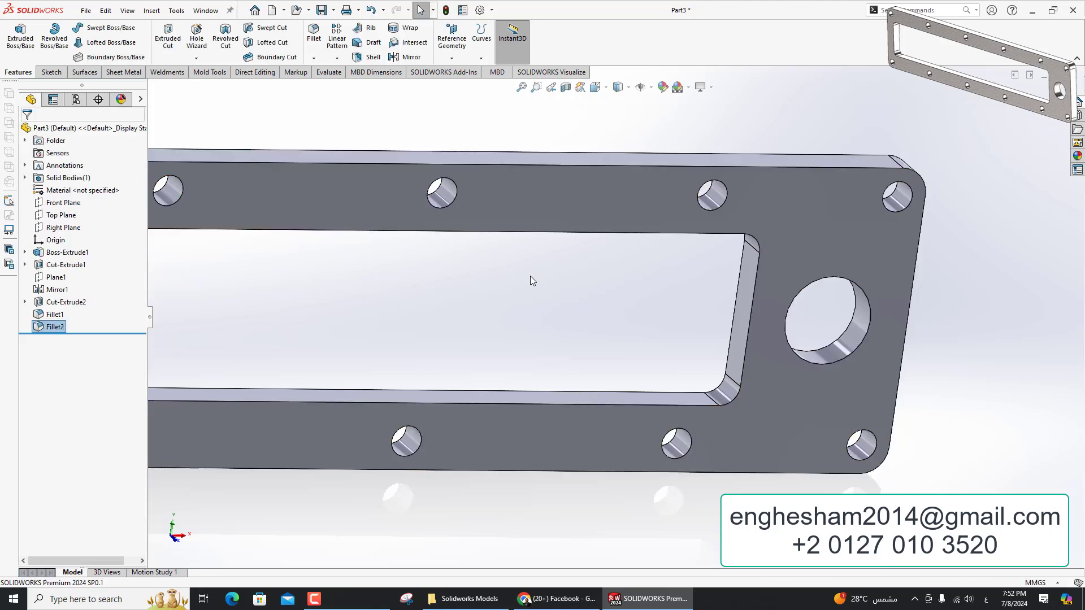
{"action": "scroll", "coordinate": [498, 277], "scroll_direction": "up", "scroll_amount": 5}
{"action": "scroll", "coordinate": [457, 289], "scroll_direction": "down", "scroll_amount": 3}
{"action": "middle_click_drag", "start_coordinate": [452, 297], "coordinate": [353, 273]}
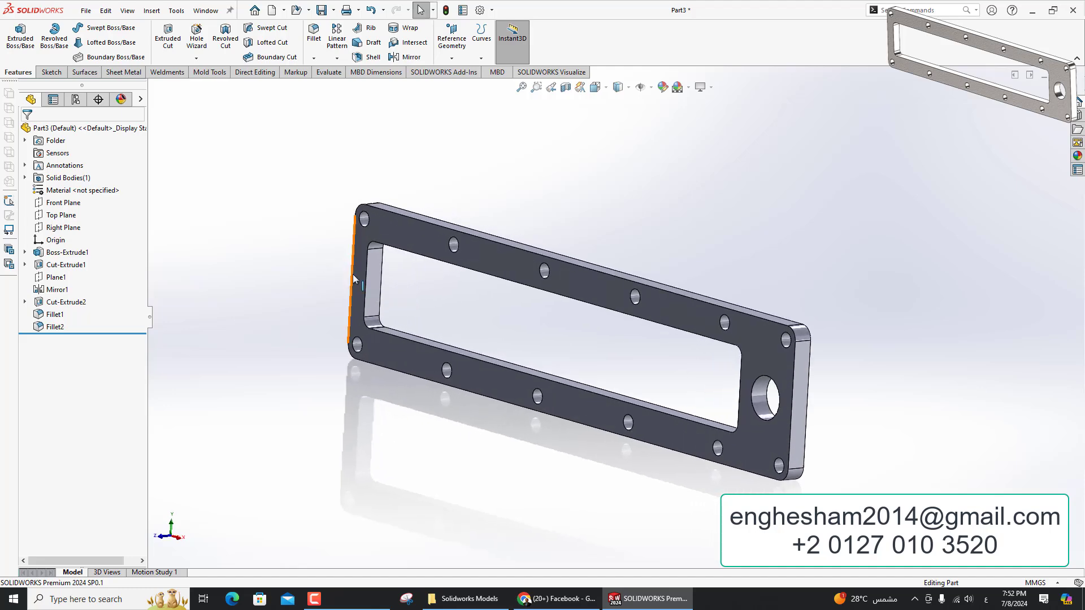
Apply Cast Alloy Steel as the part's material, then bring up its mass properties
{"action": "right_click", "coordinate": [78, 195]}
{"action": "left_click", "coordinate": [102, 204]}
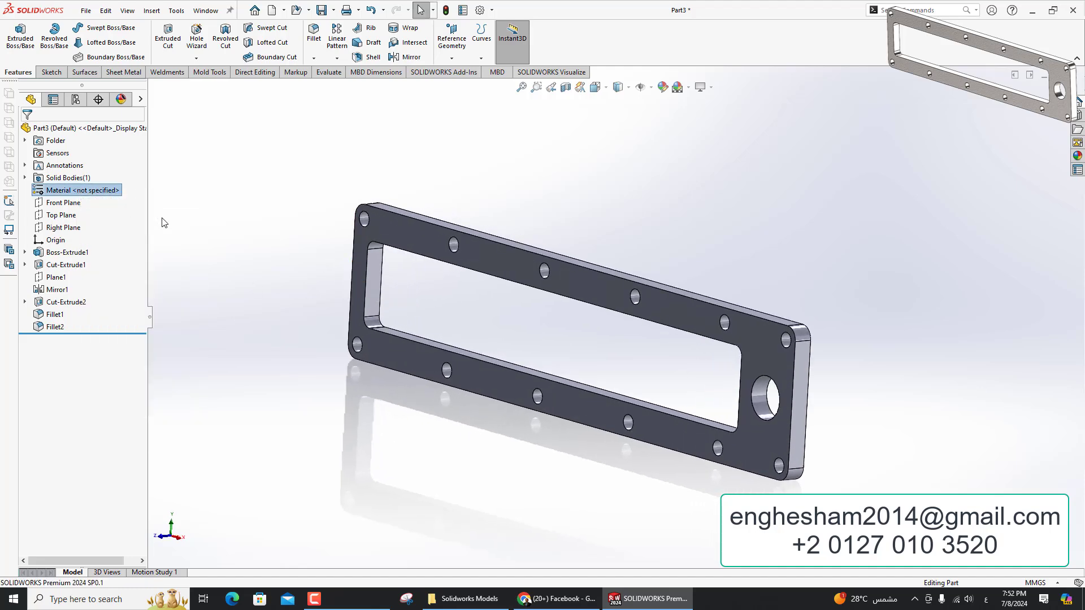
{"action": "scroll", "coordinate": [408, 317], "scroll_direction": "down", "scroll_amount": 1}
{"action": "scroll", "coordinate": [408, 317], "scroll_direction": "down", "scroll_amount": 5}
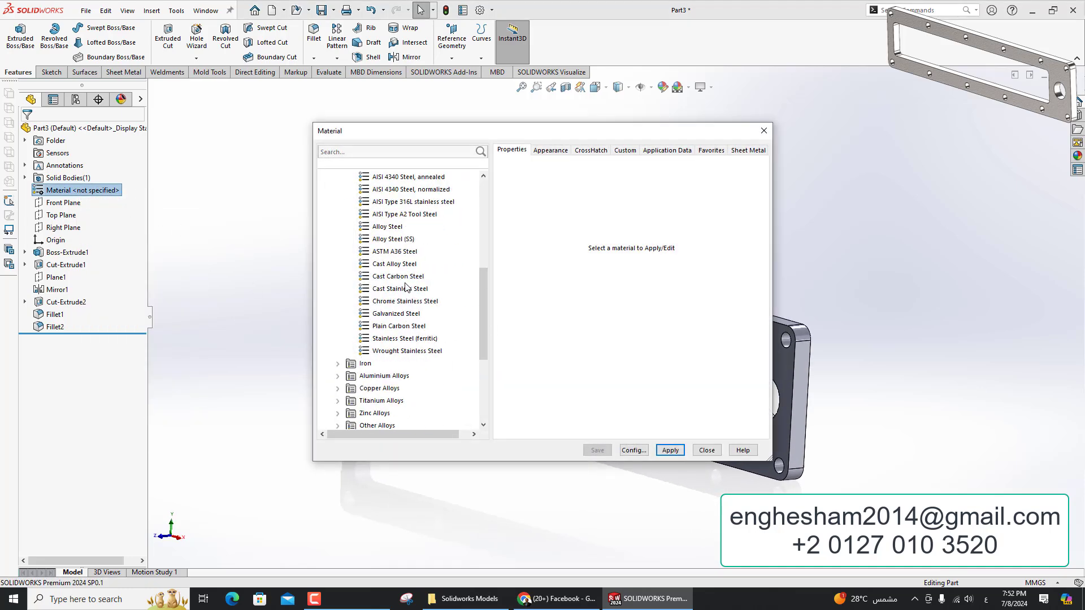
{"action": "left_click", "coordinate": [403, 266]}
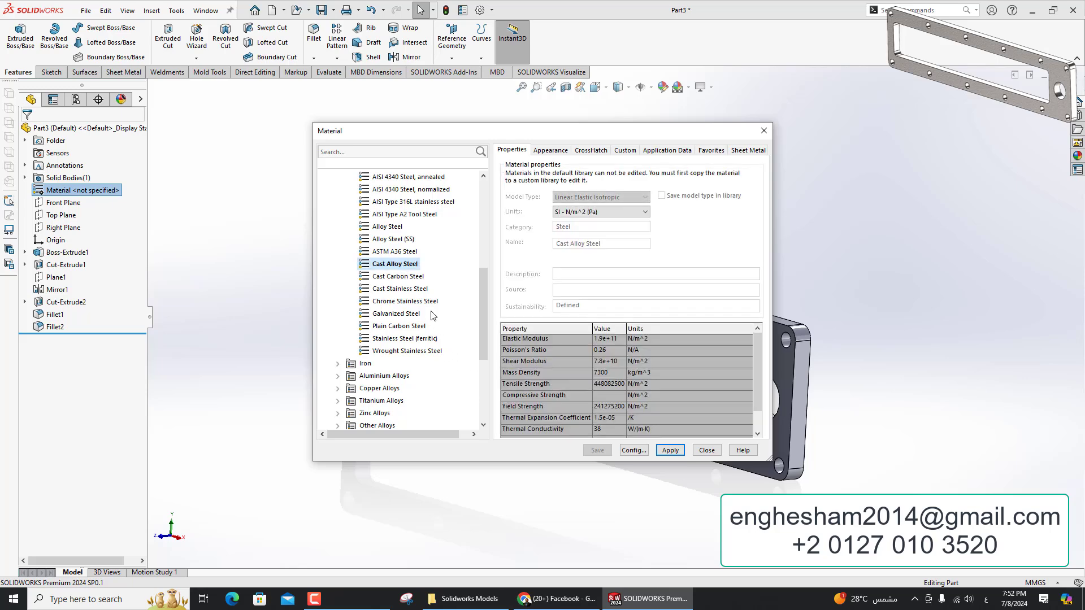
{"action": "left_click", "coordinate": [660, 451]}
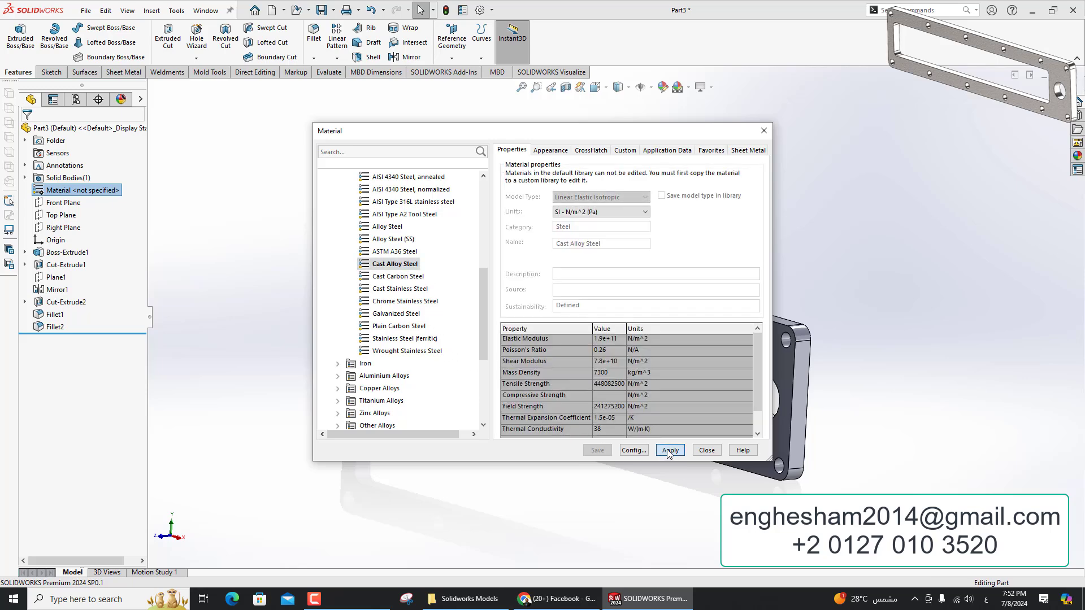
{"action": "left_click", "coordinate": [705, 450]}
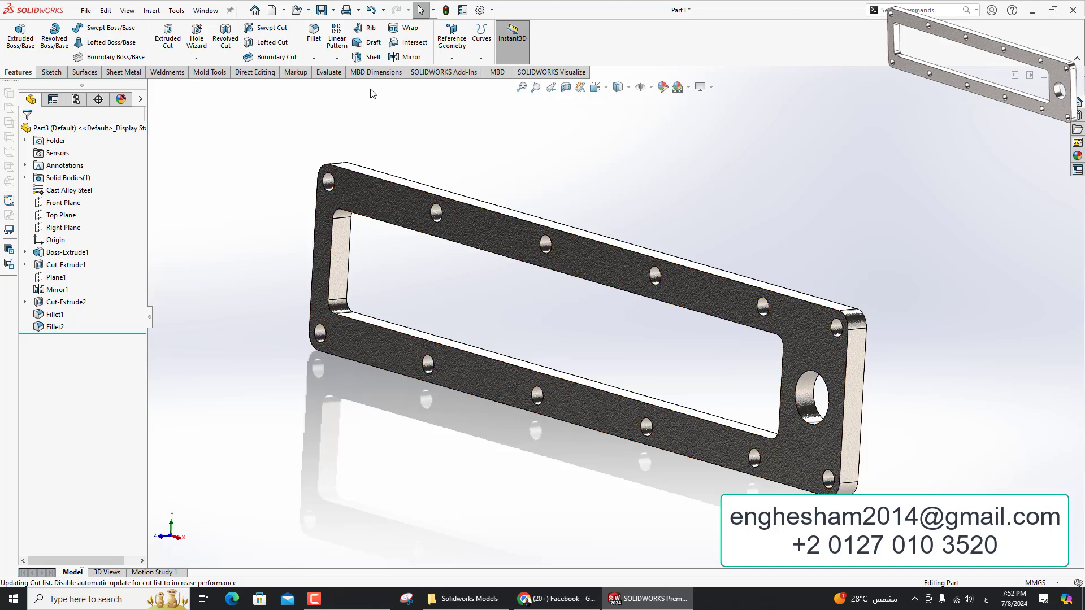
{"action": "left_click", "coordinate": [328, 73]}
{"action": "left_click", "coordinate": [148, 35]}
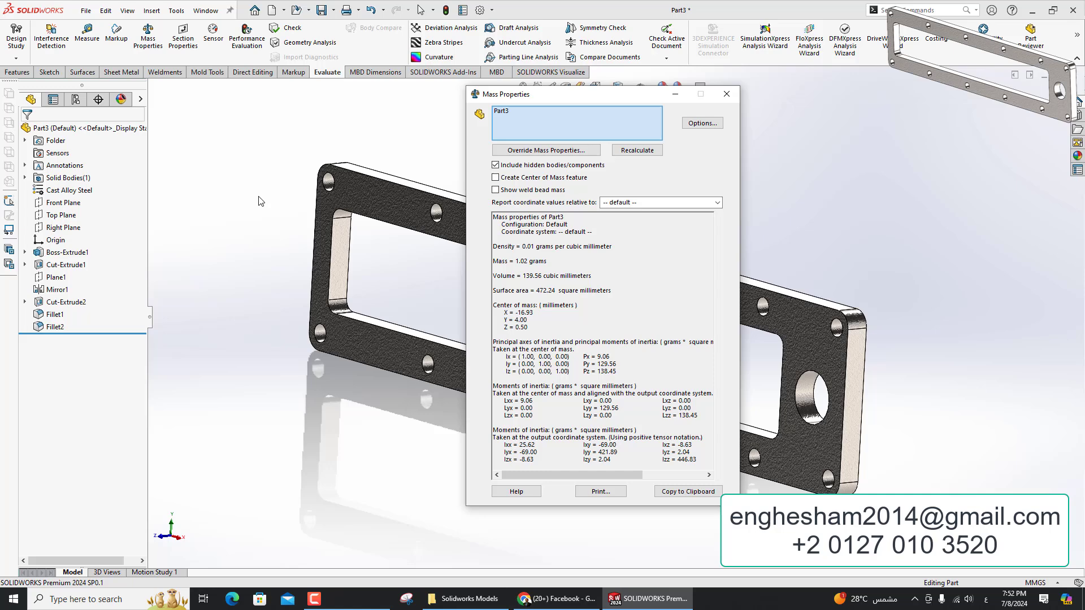
Close the mass properties report and bring the tutorial's Facebook page forward in Chrome
{"action": "left_click", "coordinate": [727, 95]}
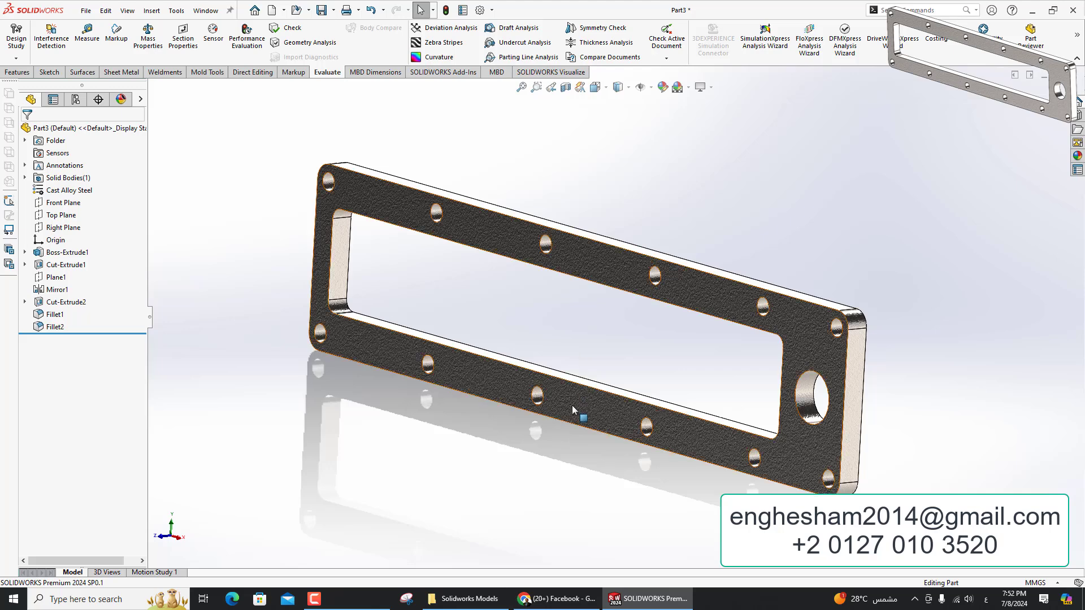
{"action": "left_click", "coordinate": [552, 599]}
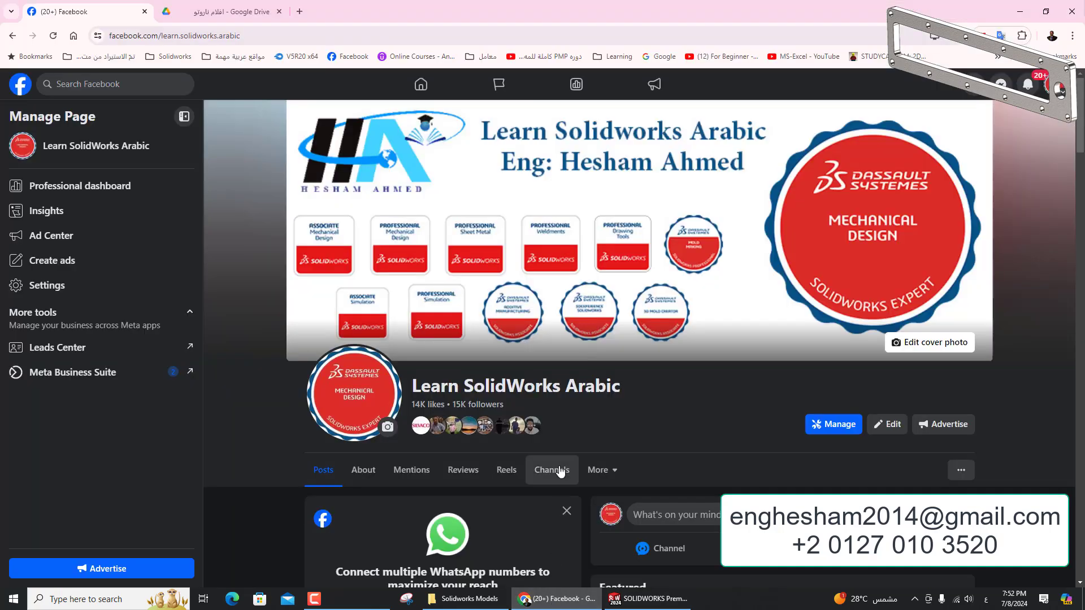